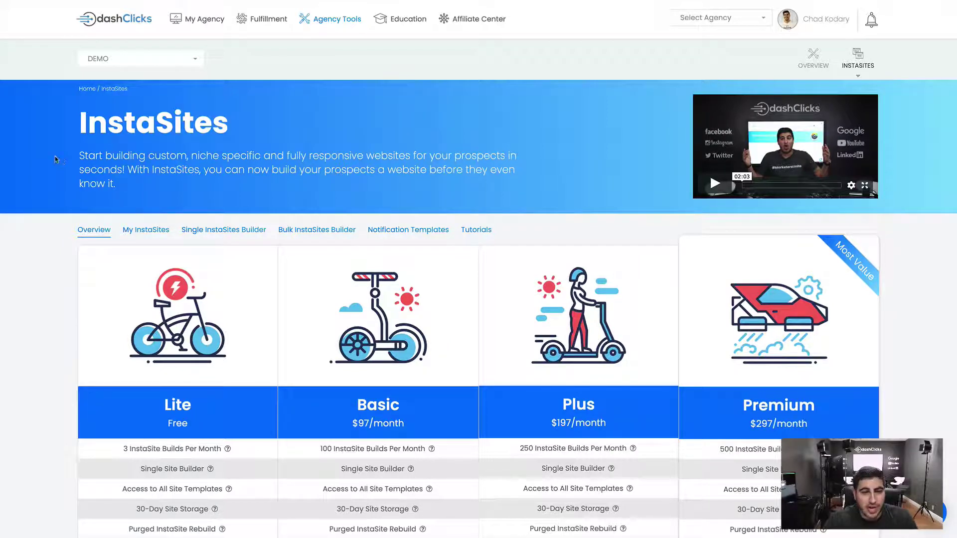
scroll(55, 159, down, 3)
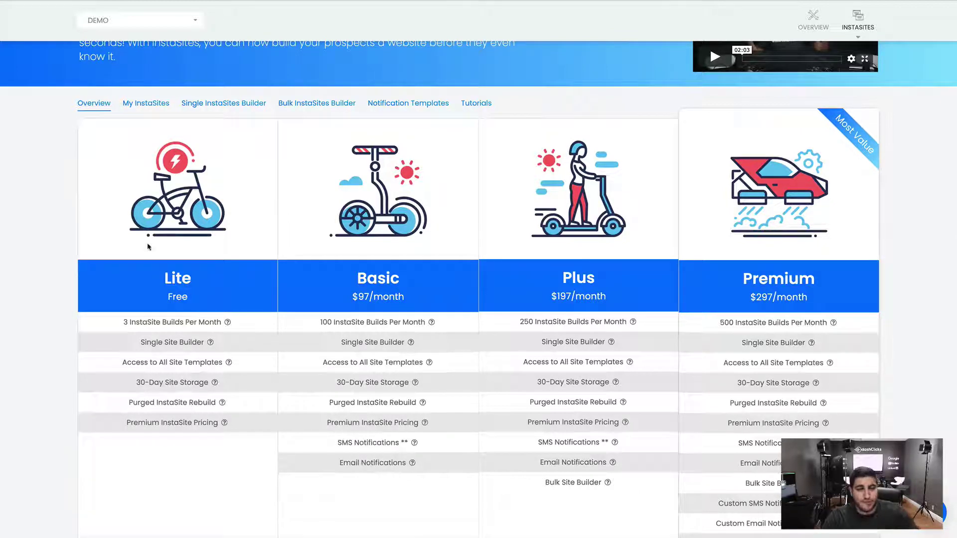
drag(197, 280, 144, 281)
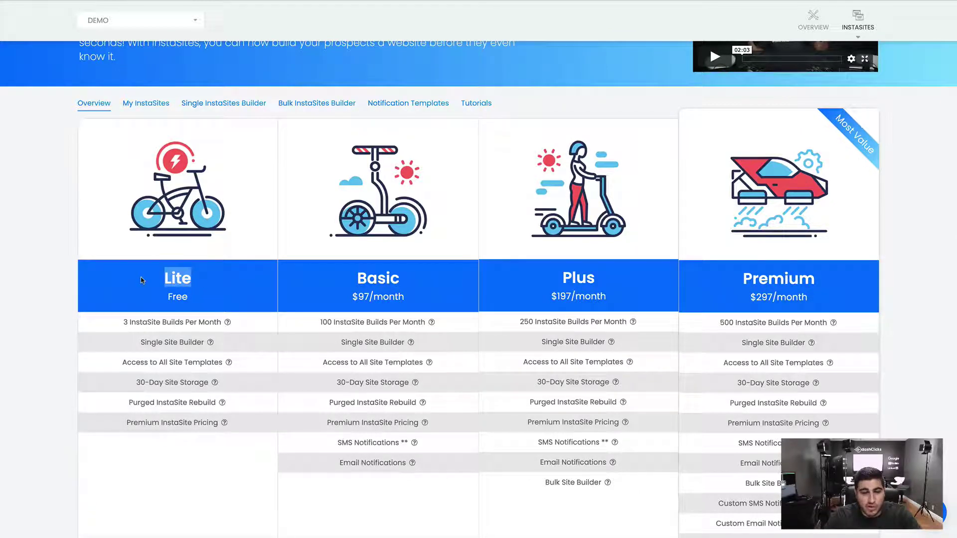
click(123, 323)
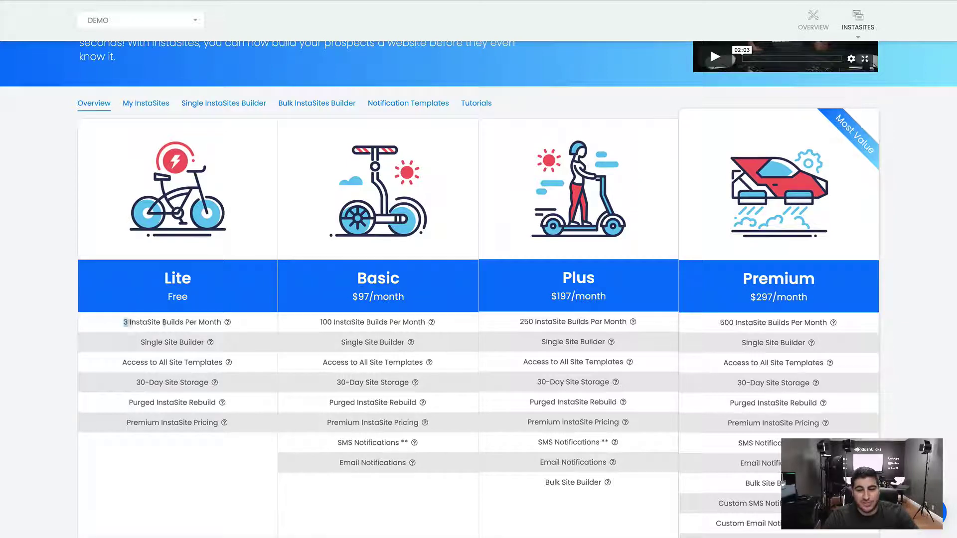
drag(123, 323, 220, 322)
click(220, 322)
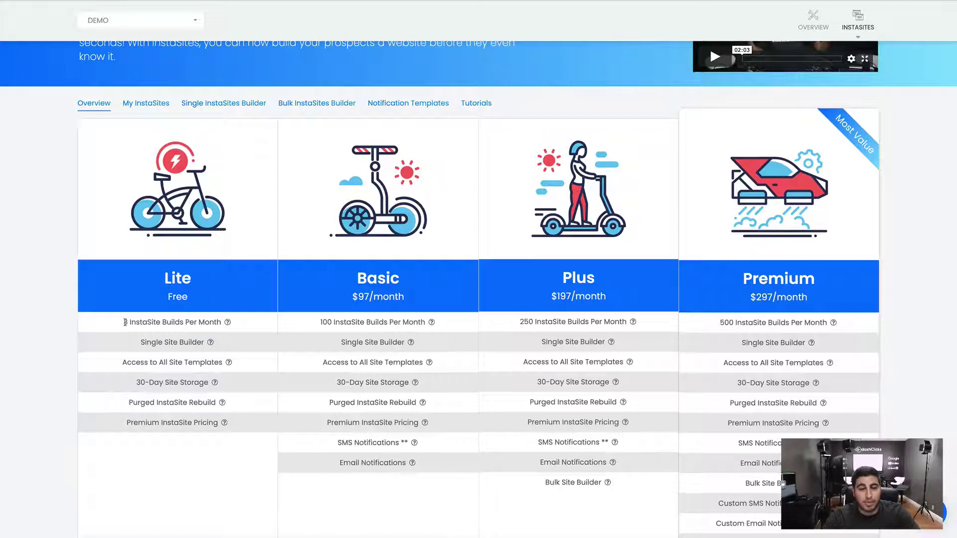
drag(125, 323, 222, 322)
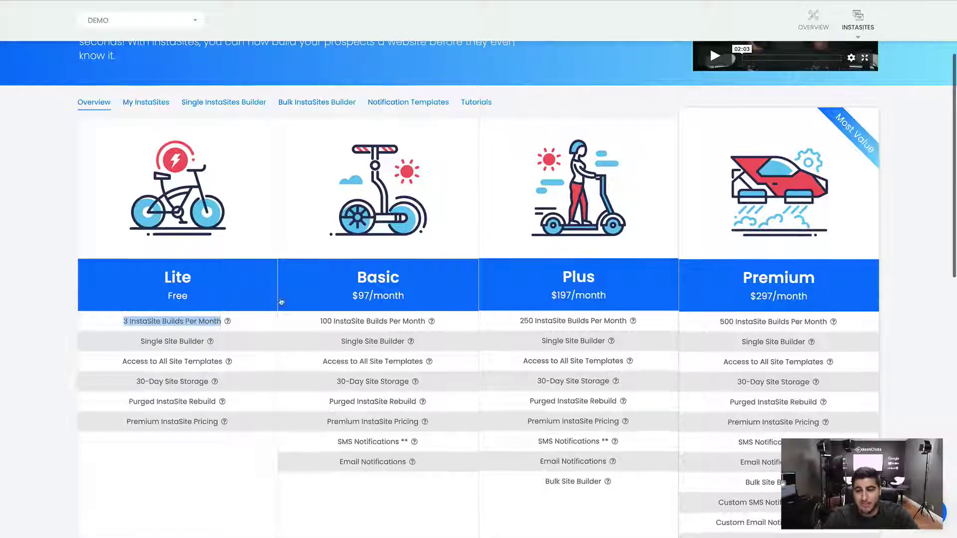
click(352, 271)
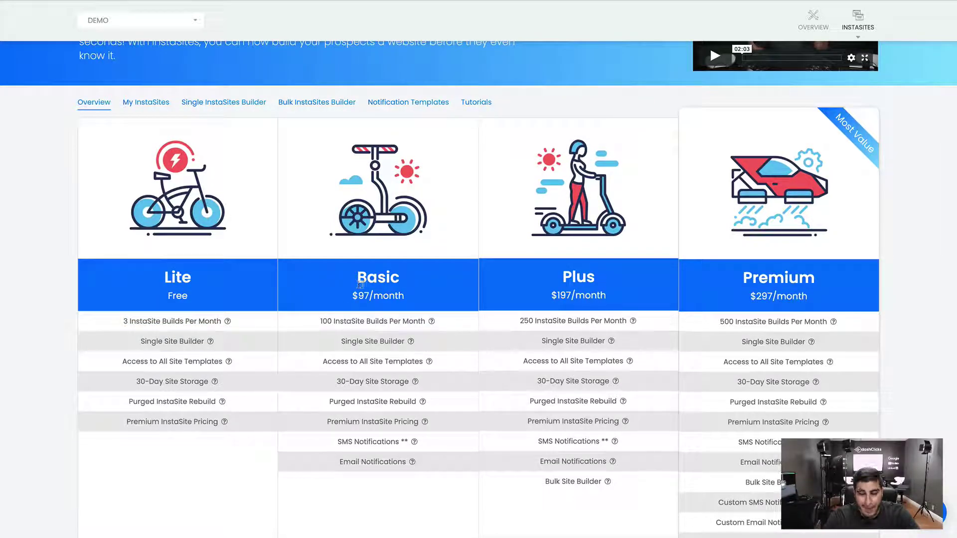
drag(320, 318, 427, 321)
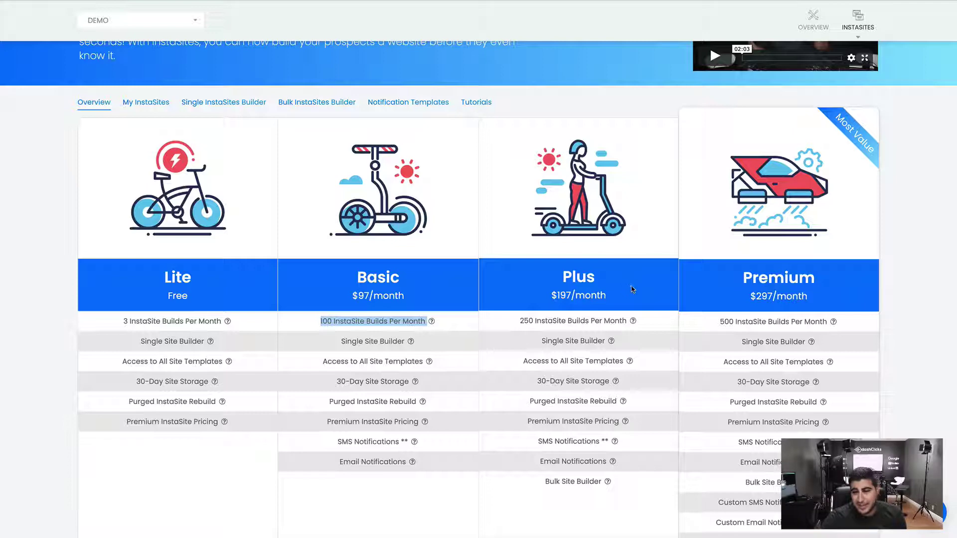
drag(721, 321, 789, 321)
scroll(787, 322, down, 1)
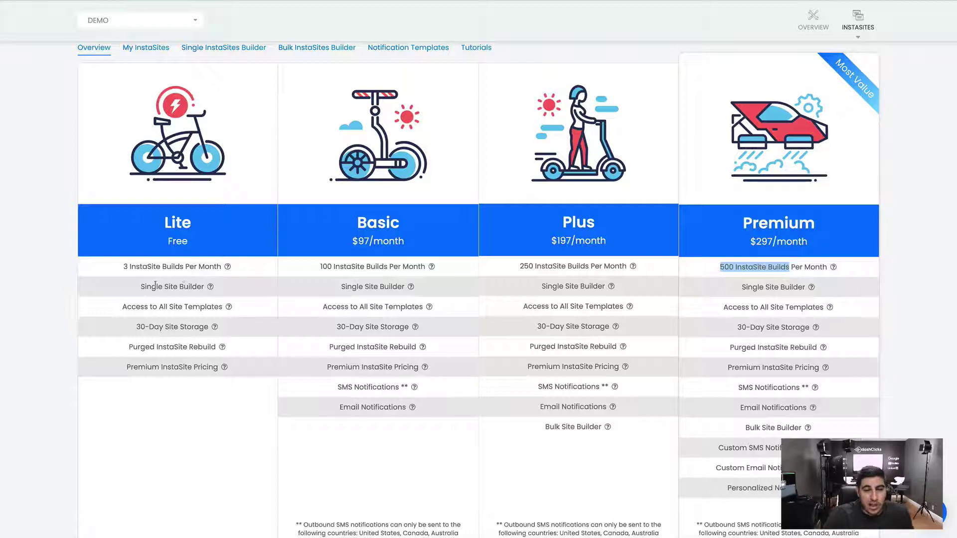
drag(140, 286, 204, 285)
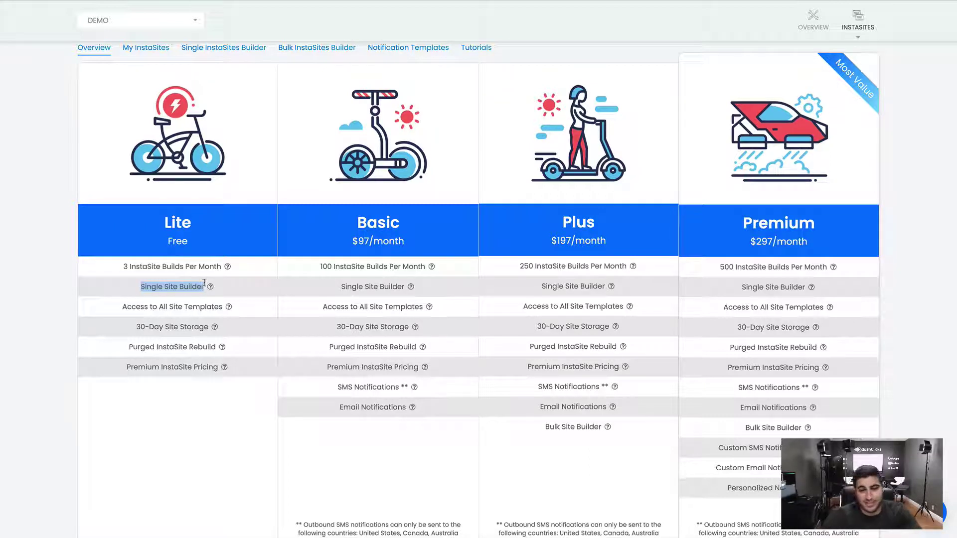
drag(122, 306, 223, 308)
mouse_move(223, 309)
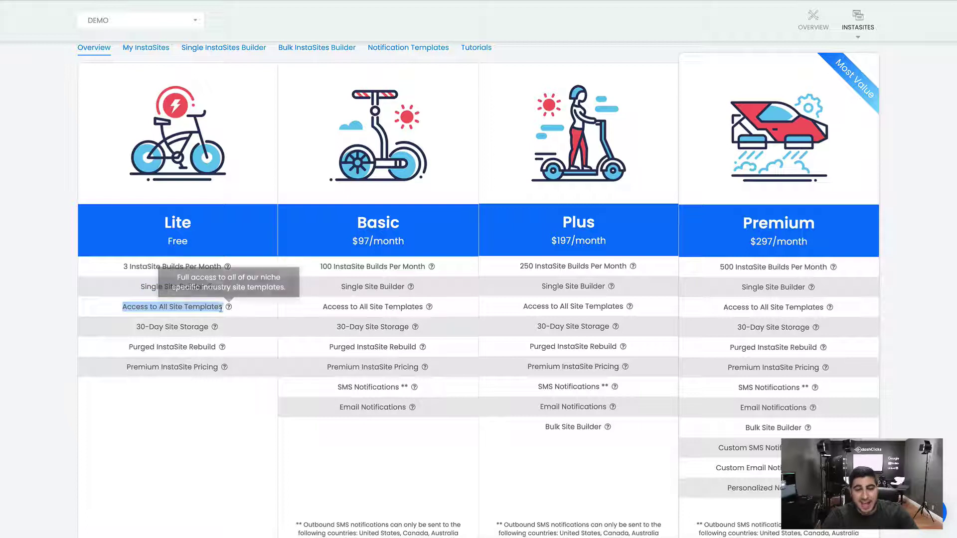
click(208, 308)
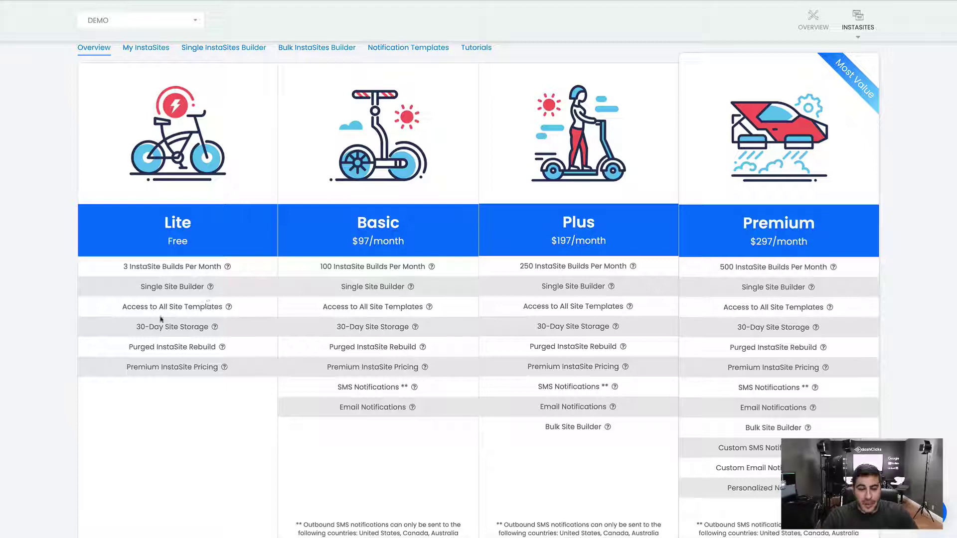
scroll(146, 322, down, 1)
drag(137, 298, 206, 302)
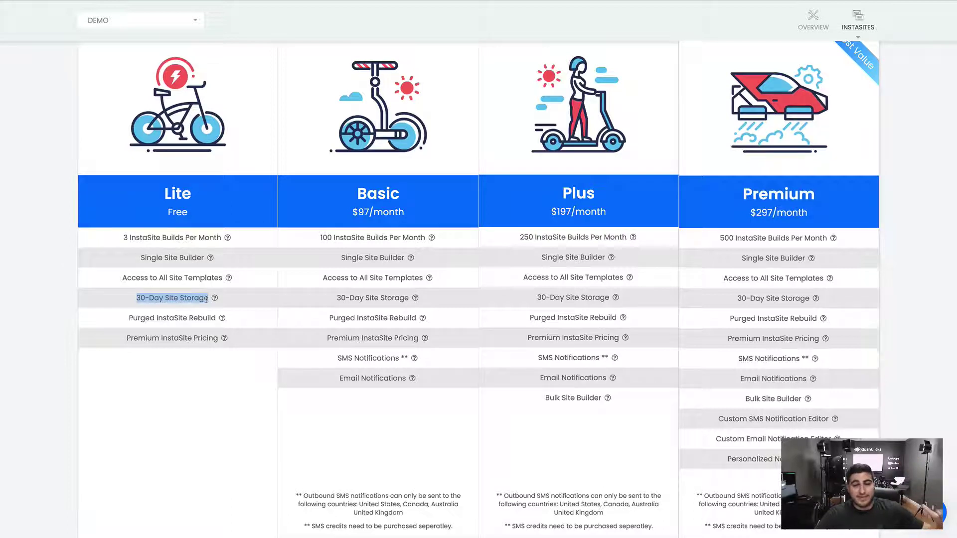
click(206, 300)
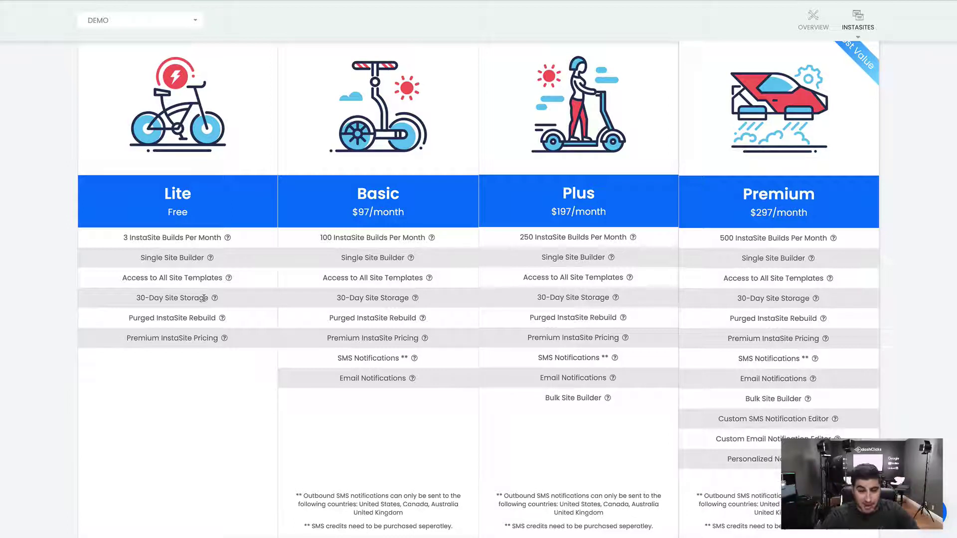
drag(128, 318, 217, 317)
click(189, 315)
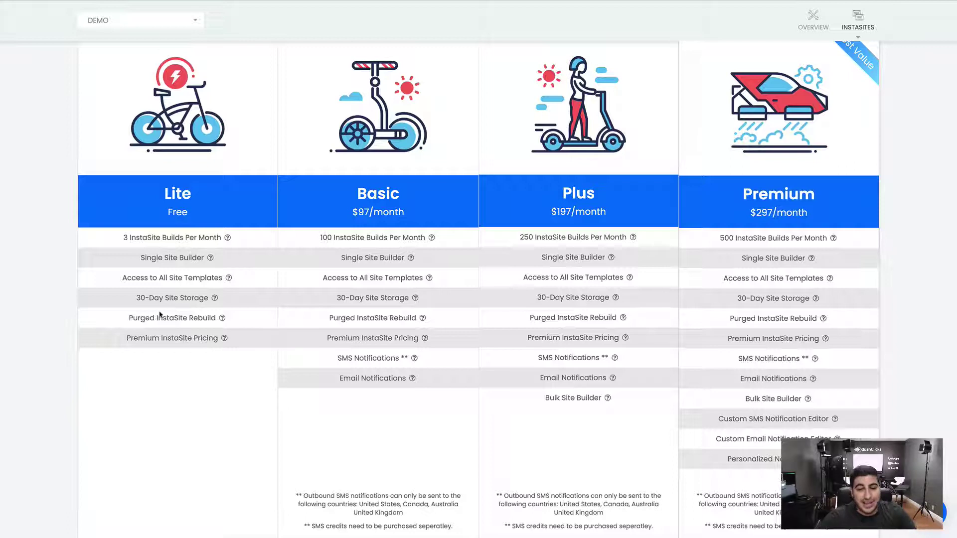
drag(128, 318, 223, 323)
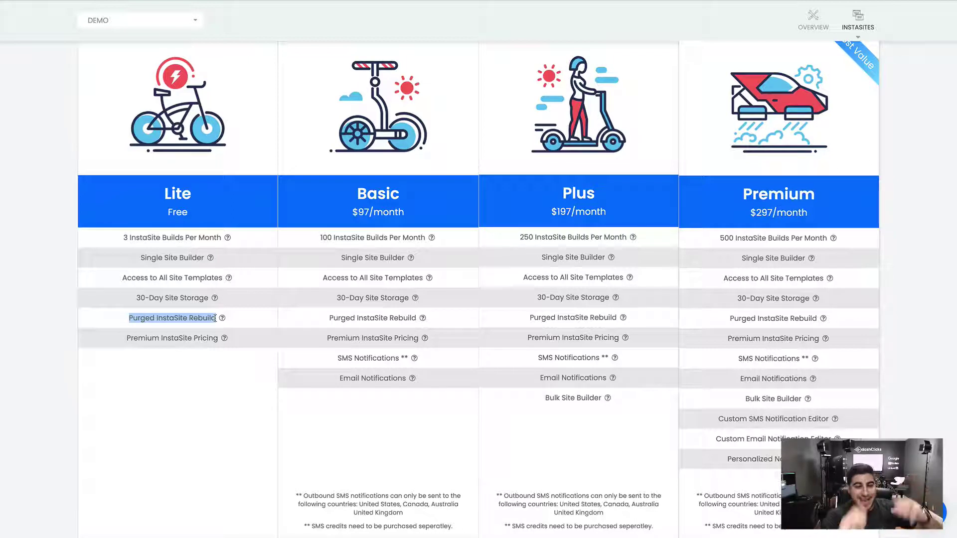
click(216, 318)
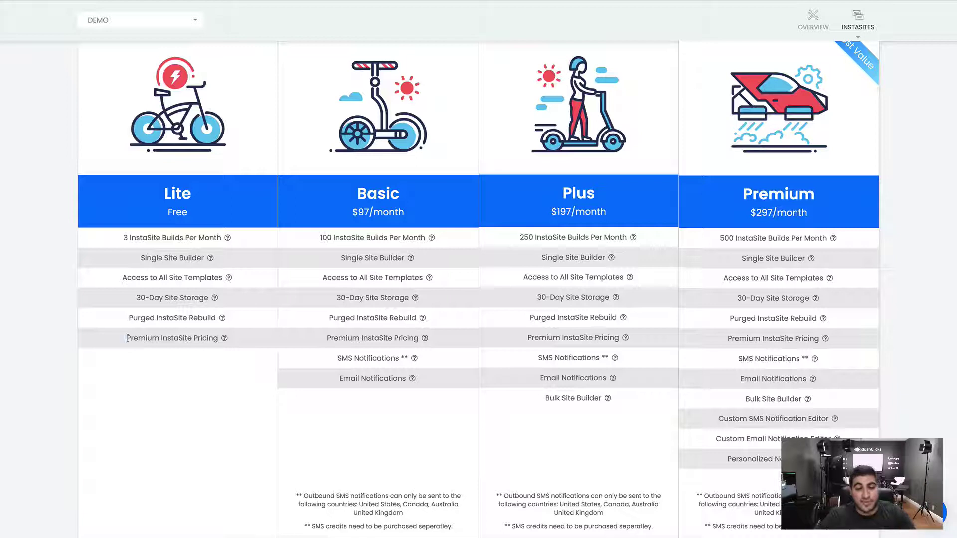
drag(126, 339, 223, 341)
click(217, 339)
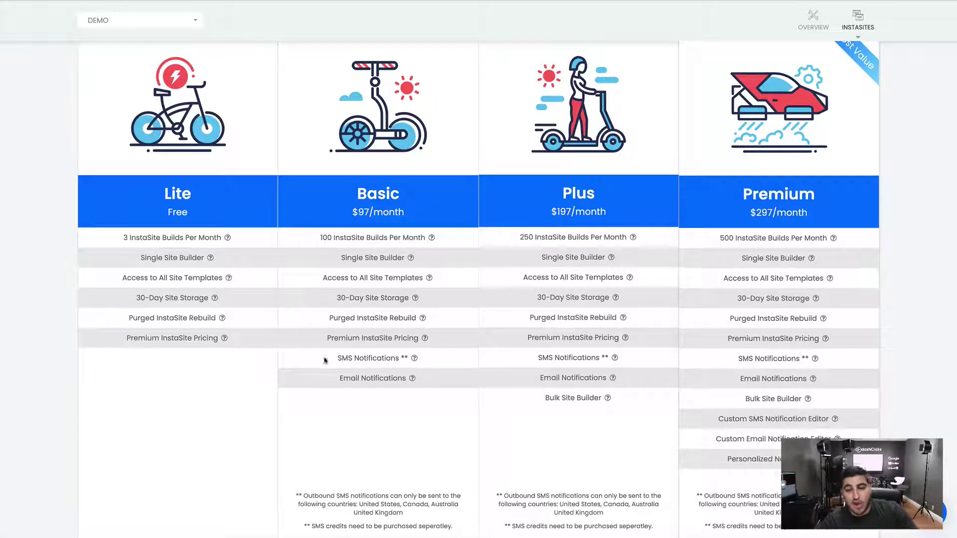
drag(337, 359, 410, 358)
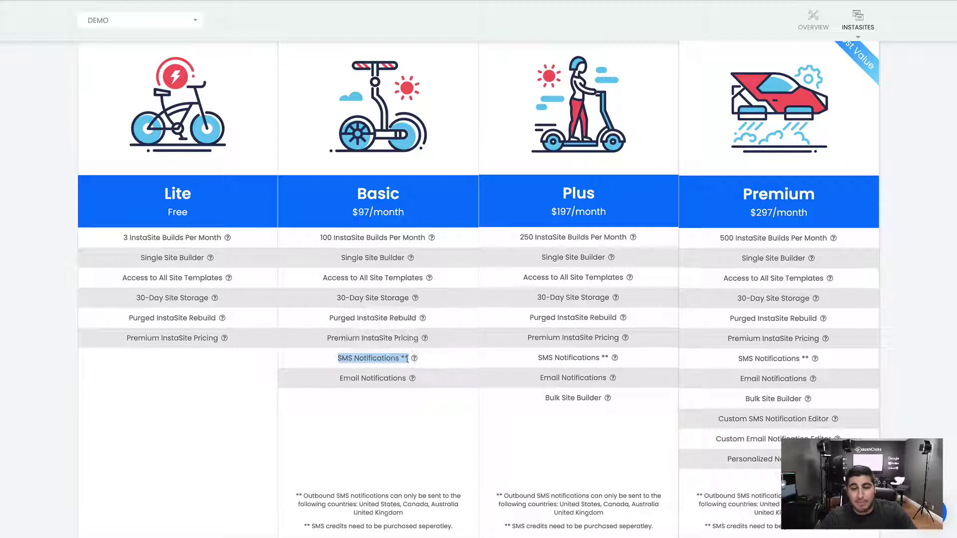
drag(340, 379, 406, 377)
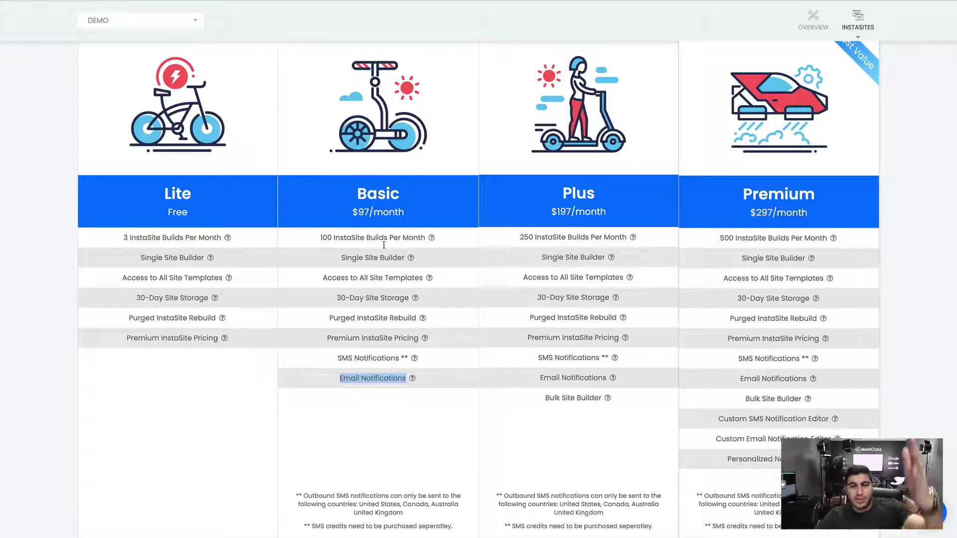
scroll(383, 235, down, 1)
scroll(538, 306, down, 2)
drag(542, 305, 602, 305)
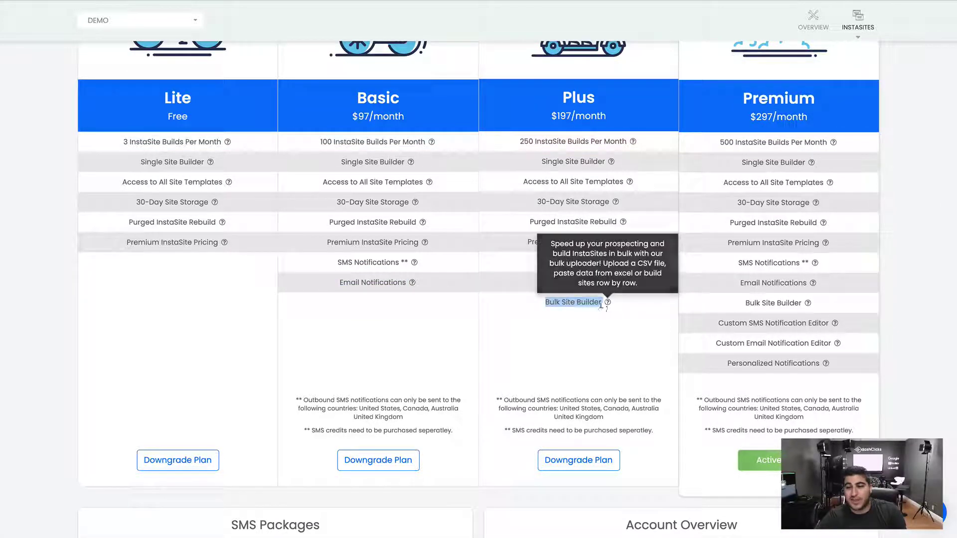
click(590, 314)
scroll(548, 312, up, 2)
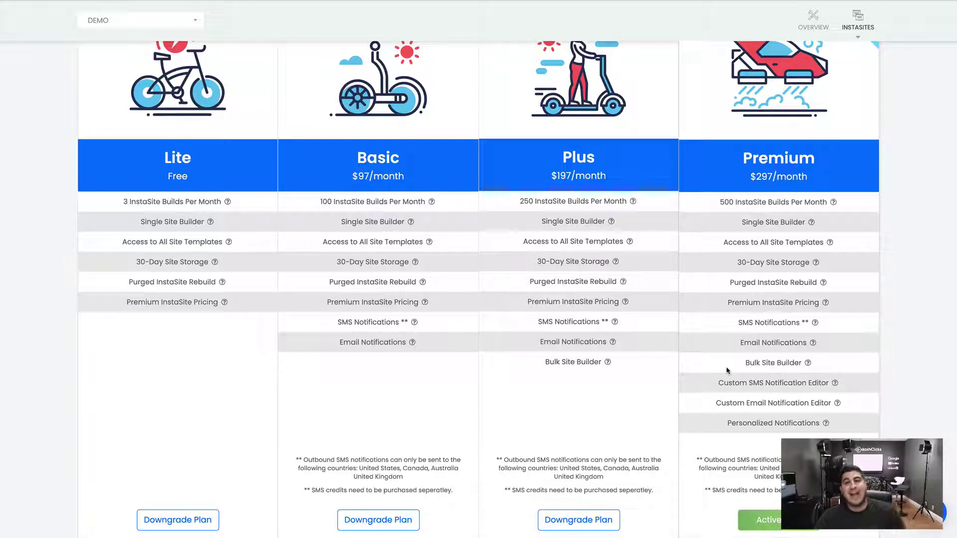
scroll(727, 370, down, 1)
drag(725, 402, 822, 403)
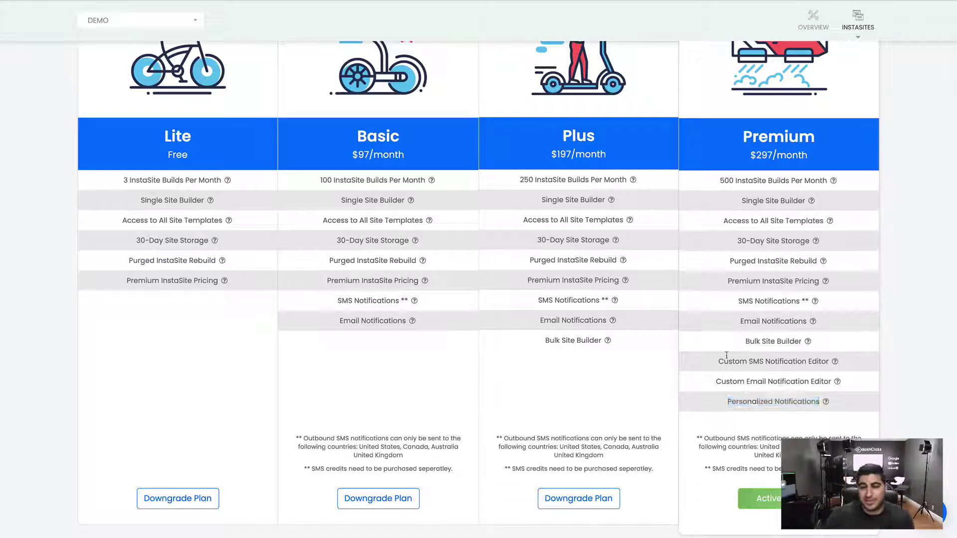
scroll(737, 364, up, 3)
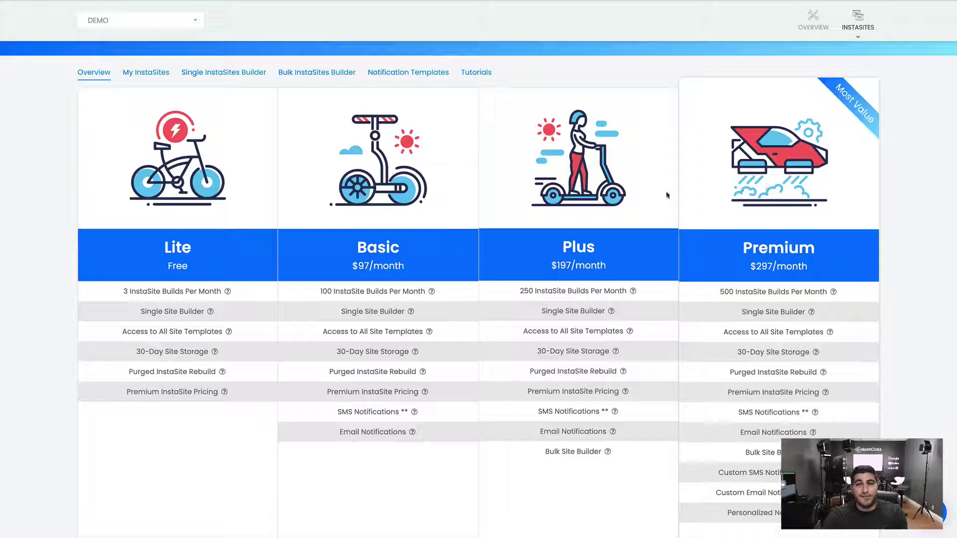
scroll(645, 191, down, 3)
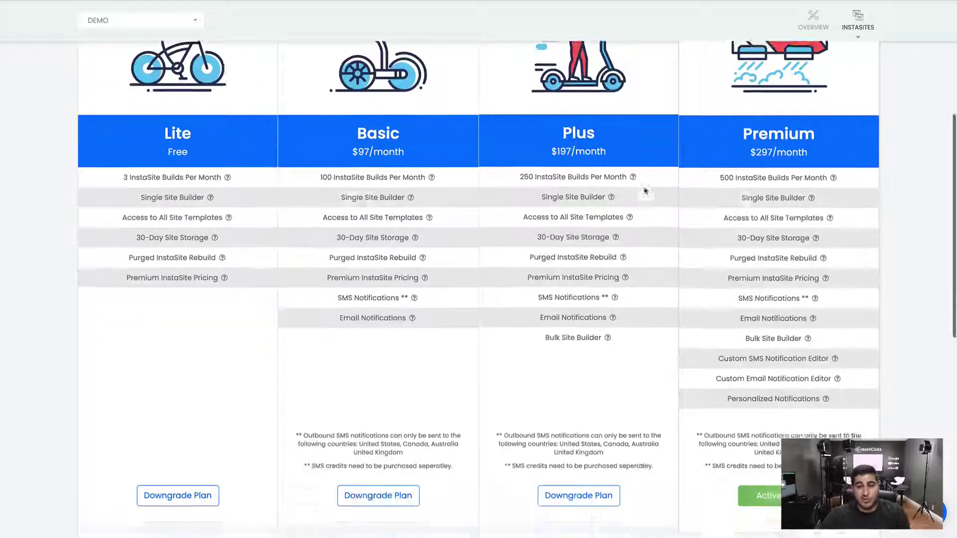
scroll(647, 189, up, 3)
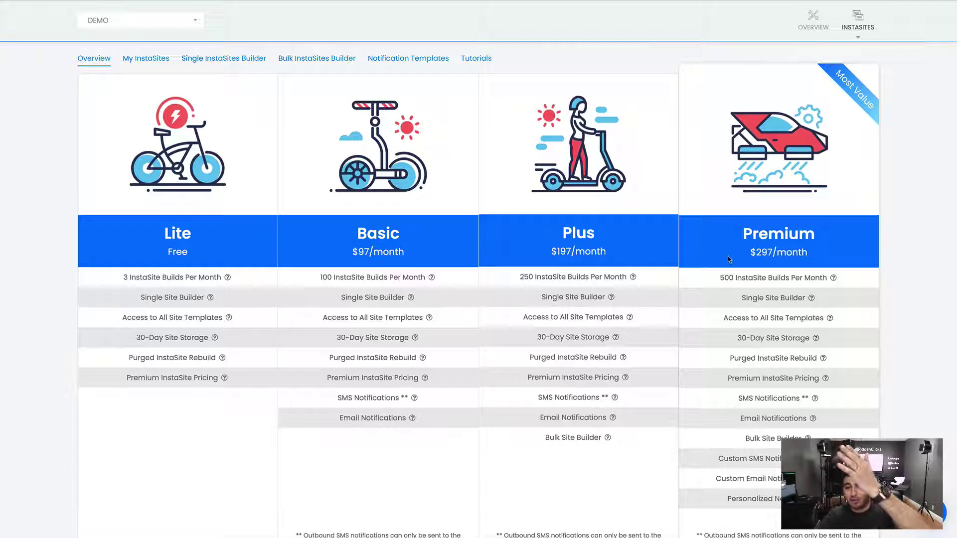
scroll(727, 273, down, 1)
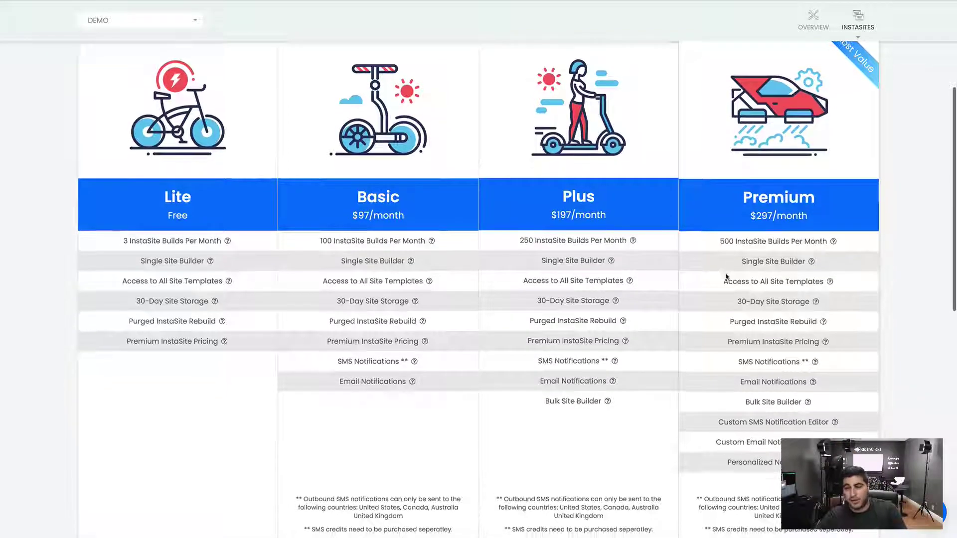
scroll(728, 272, down, 1)
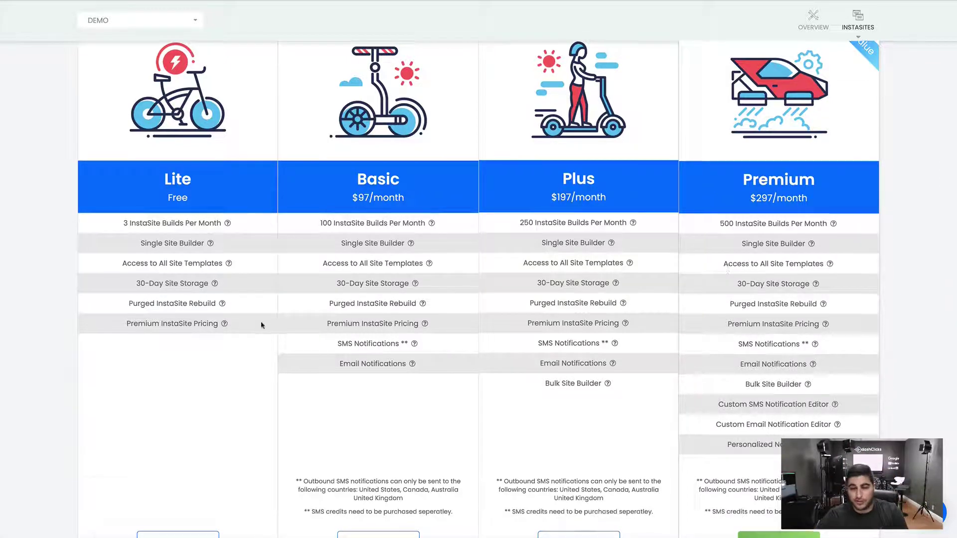
scroll(261, 322, down, 3)
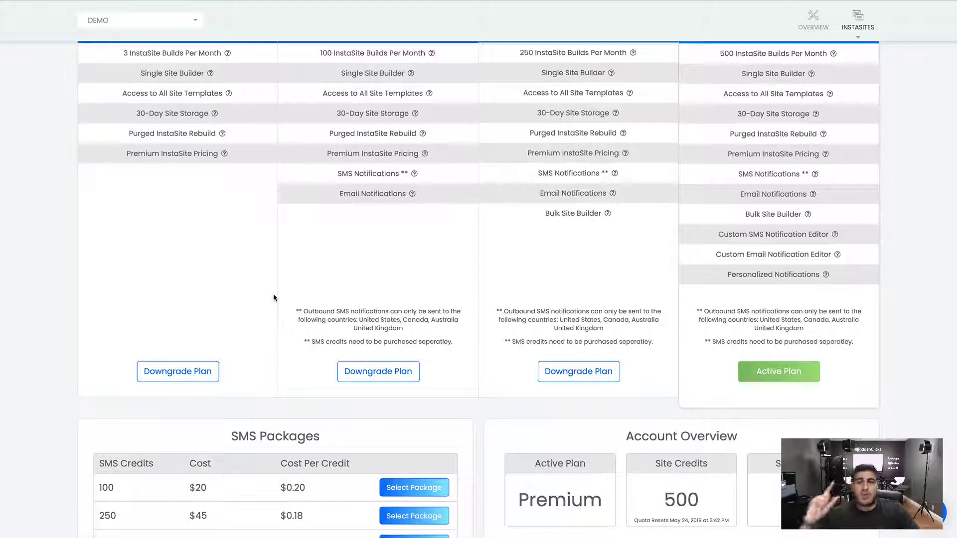
scroll(273, 298, down, 2)
drag(324, 322, 230, 320)
scroll(388, 207, up, 3)
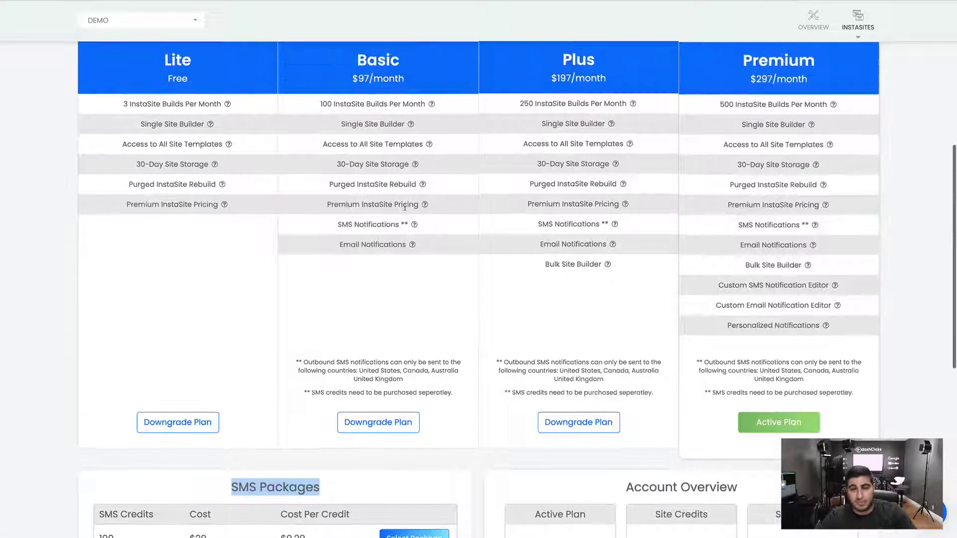
drag(337, 224, 409, 225)
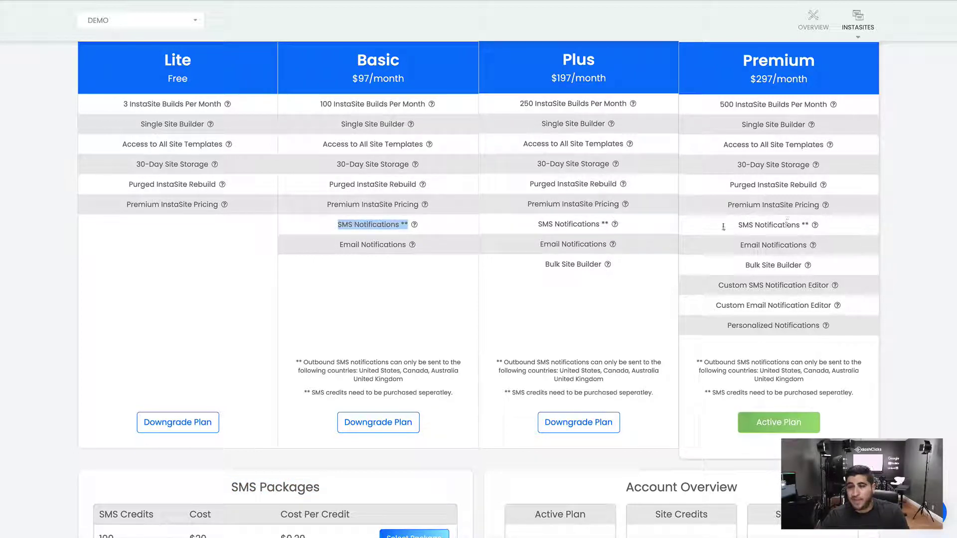
click(318, 225)
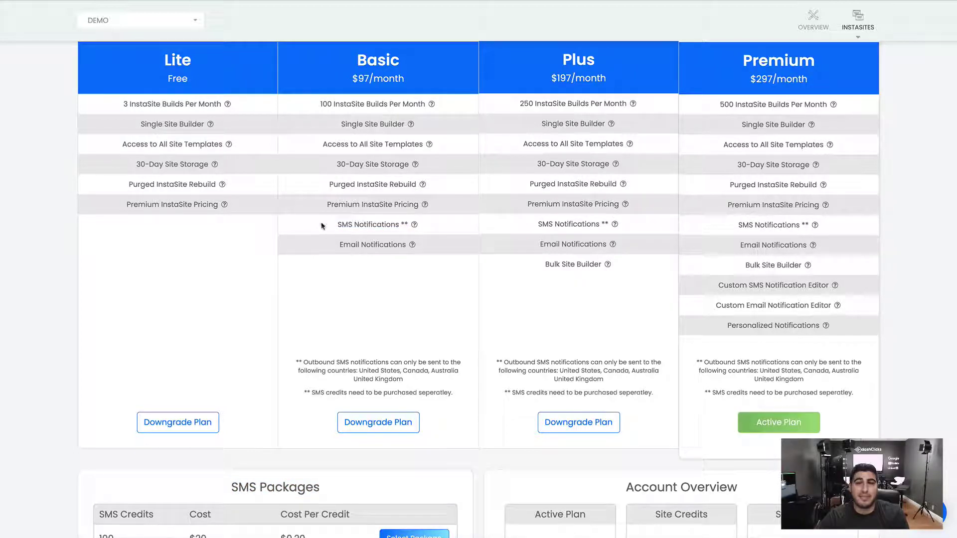
scroll(716, 128, down, 4)
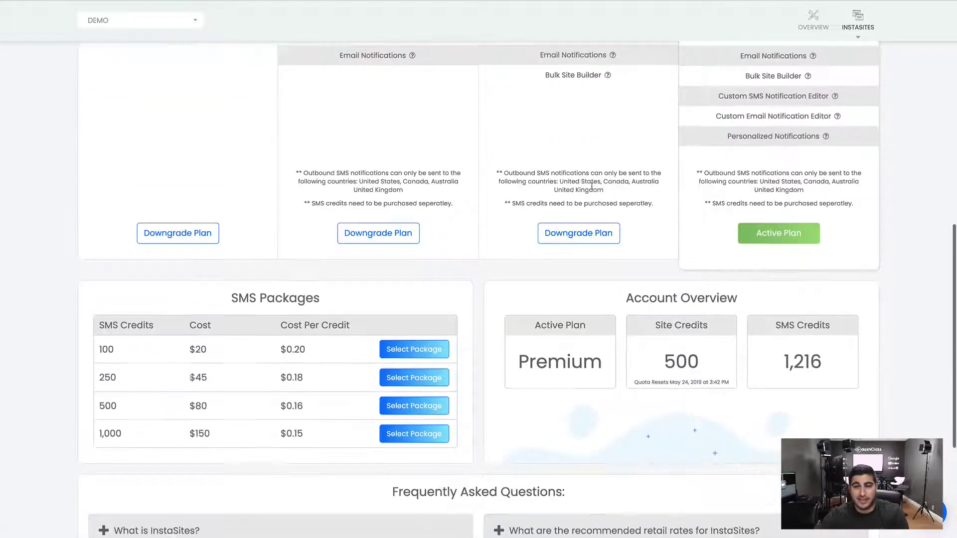
drag(99, 352, 299, 351)
click(299, 350)
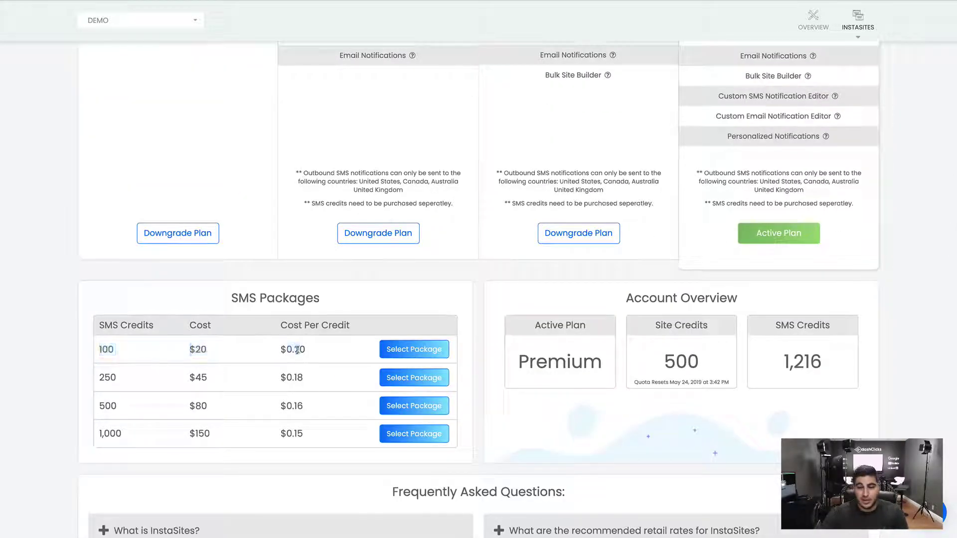
double_click(113, 351)
double_click(105, 376)
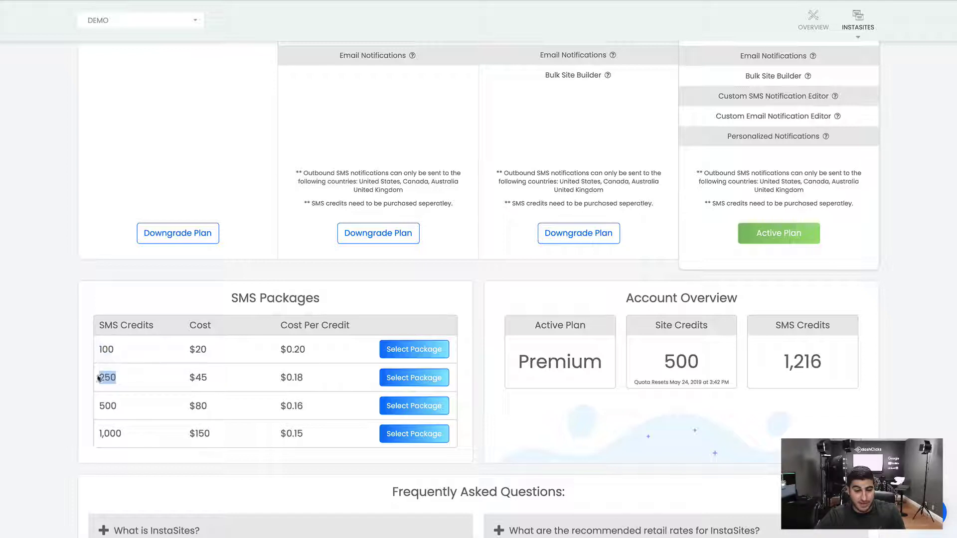
double_click(115, 351)
scroll(118, 397, down, 1)
click(119, 336)
double_click(114, 336)
double_click(122, 365)
double_click(124, 388)
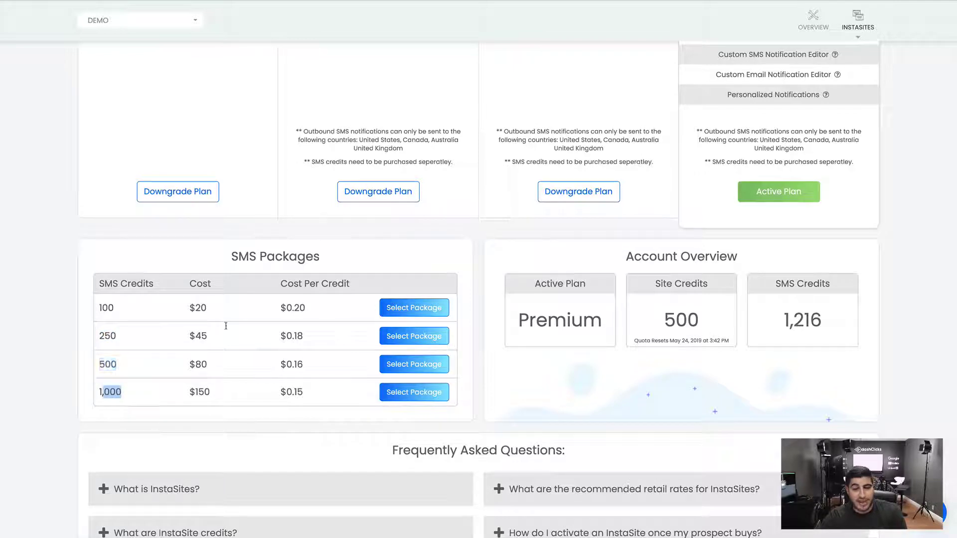
drag(281, 301, 306, 337)
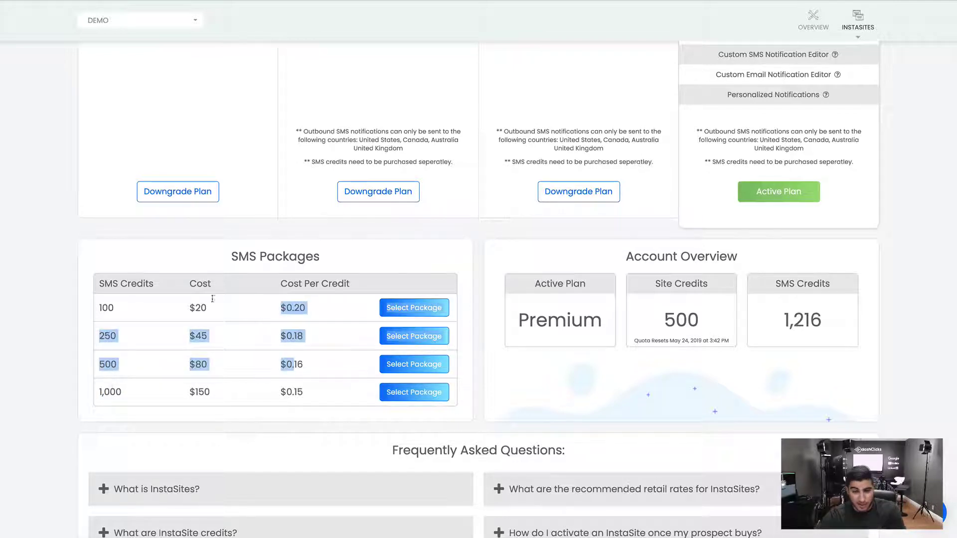
click(222, 323)
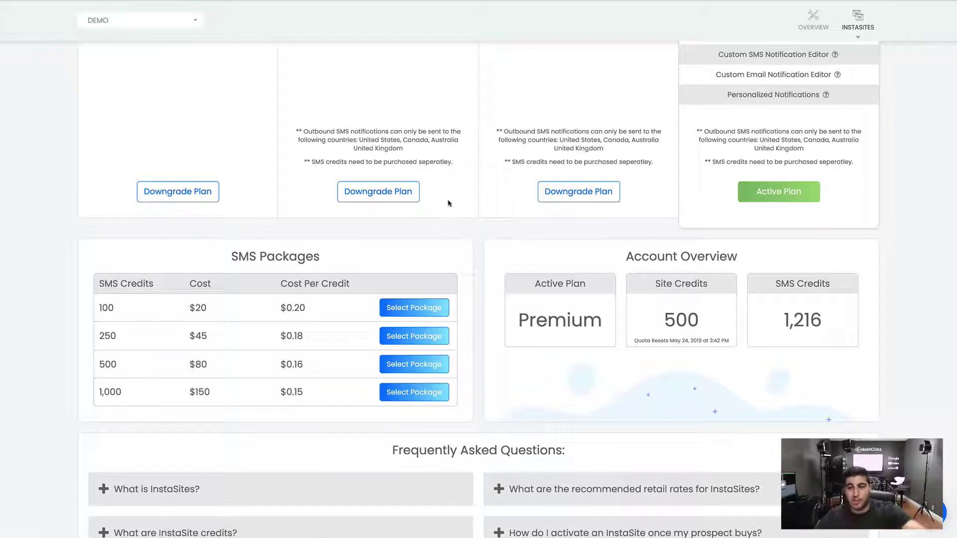
drag(746, 259, 621, 259)
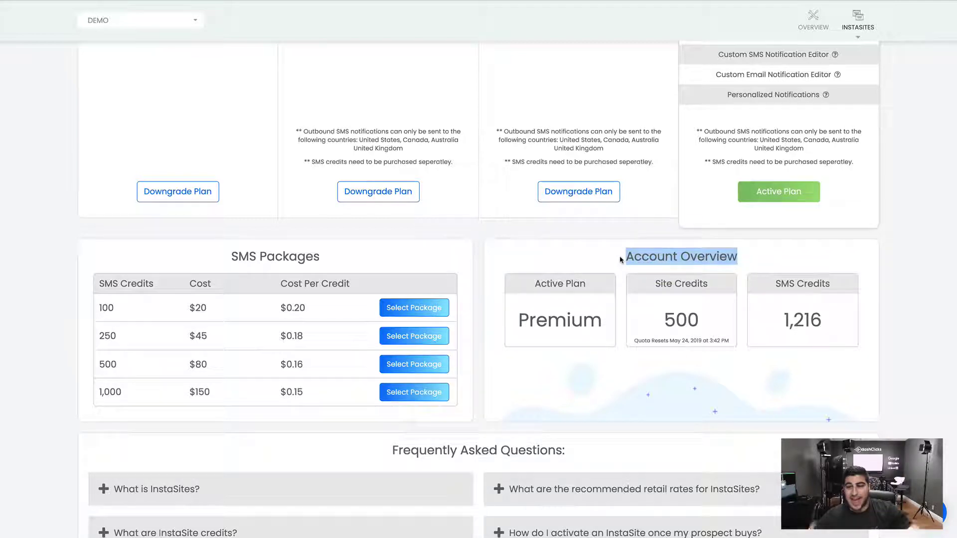
drag(605, 320, 522, 320)
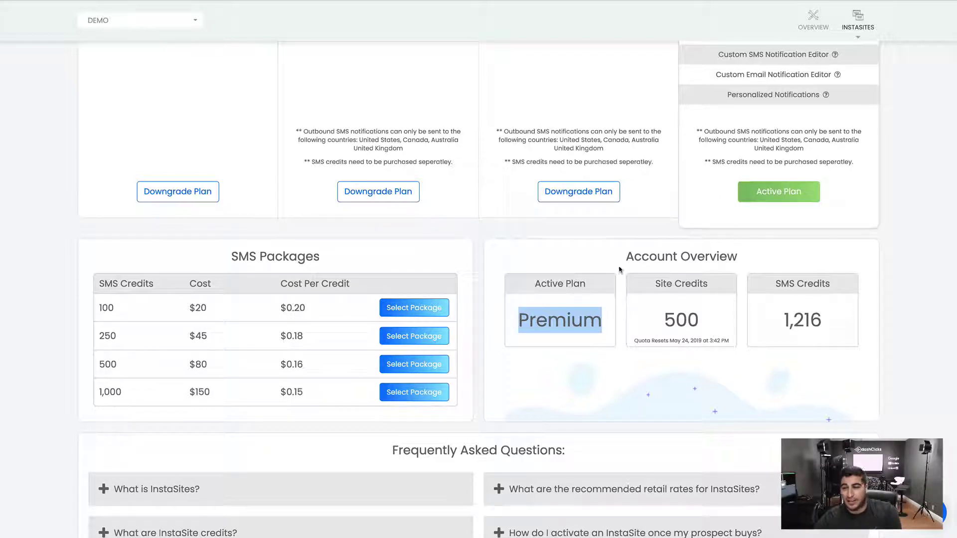
drag(711, 319, 654, 317)
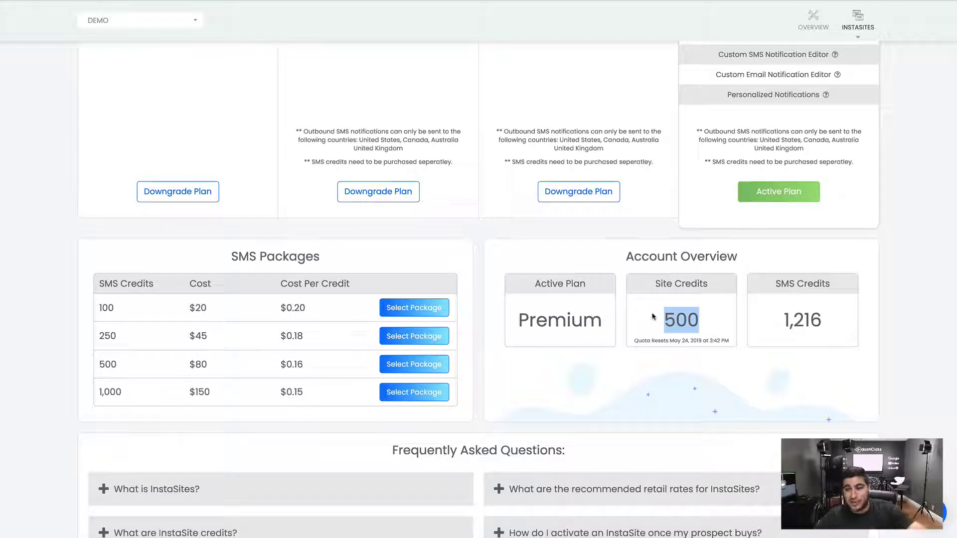
click(686, 315)
drag(703, 319, 518, 319)
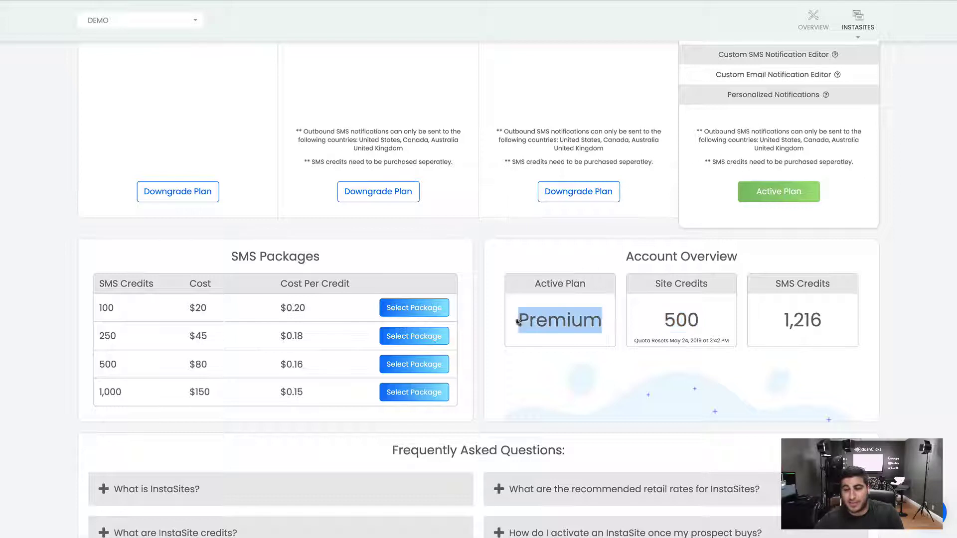
drag(717, 328, 726, 340)
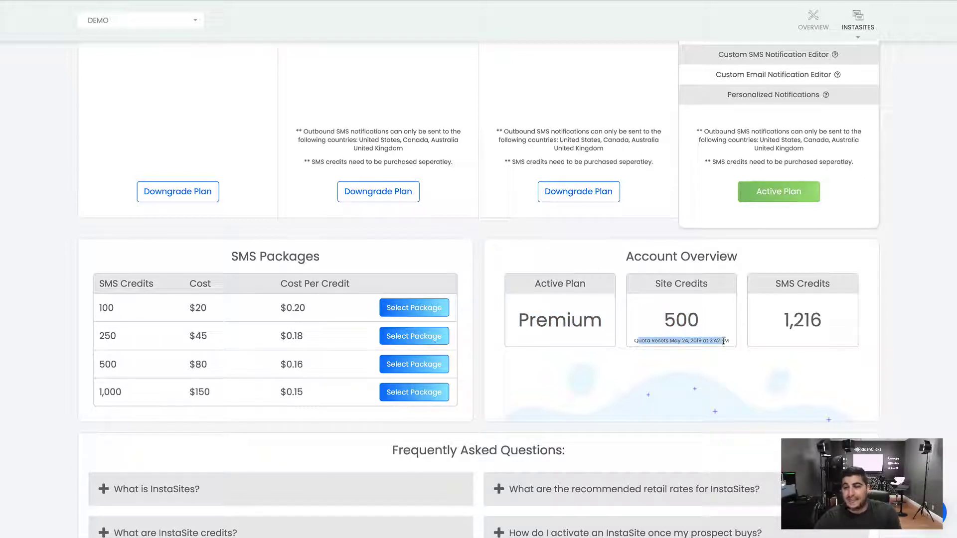
click(723, 338)
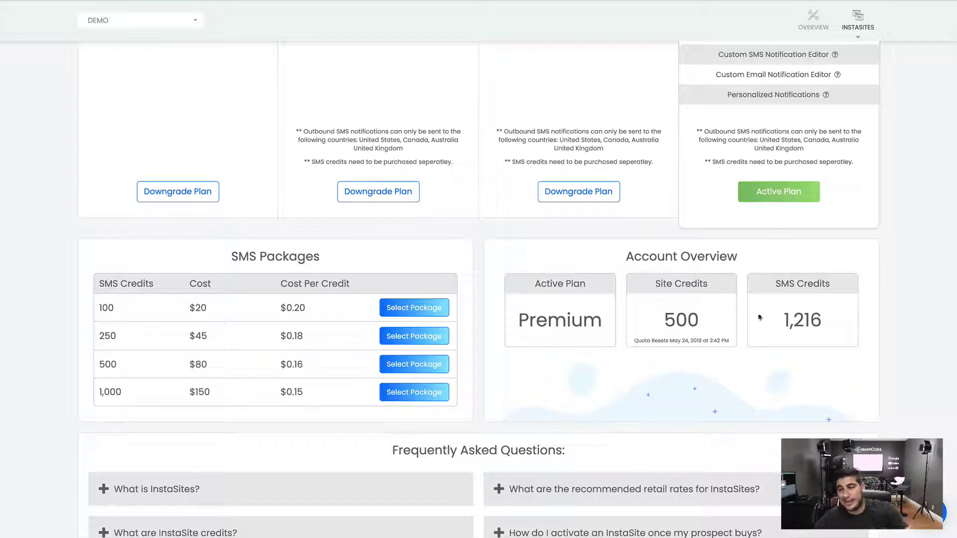
drag(775, 321, 769, 324)
click(834, 323)
scroll(768, 323, down, 3)
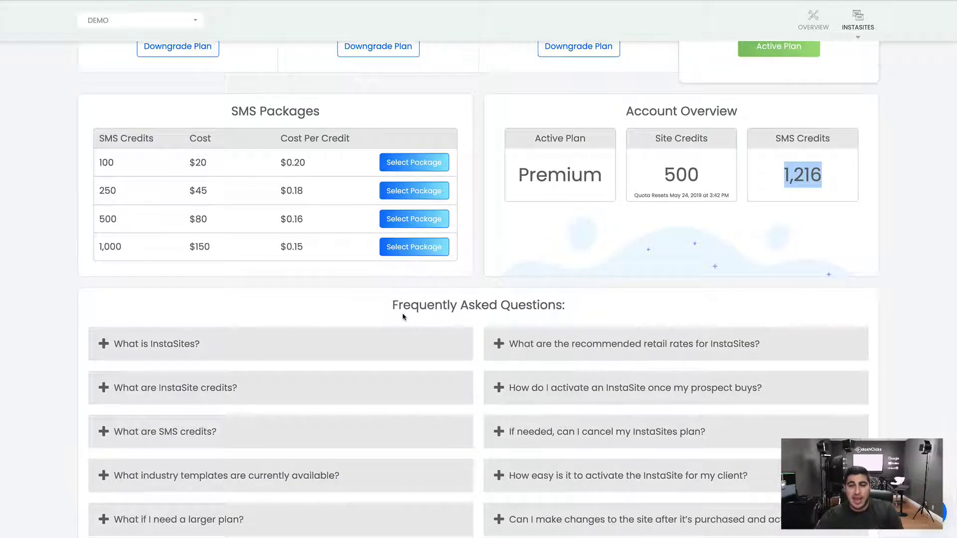
scroll(402, 316, down, 1)
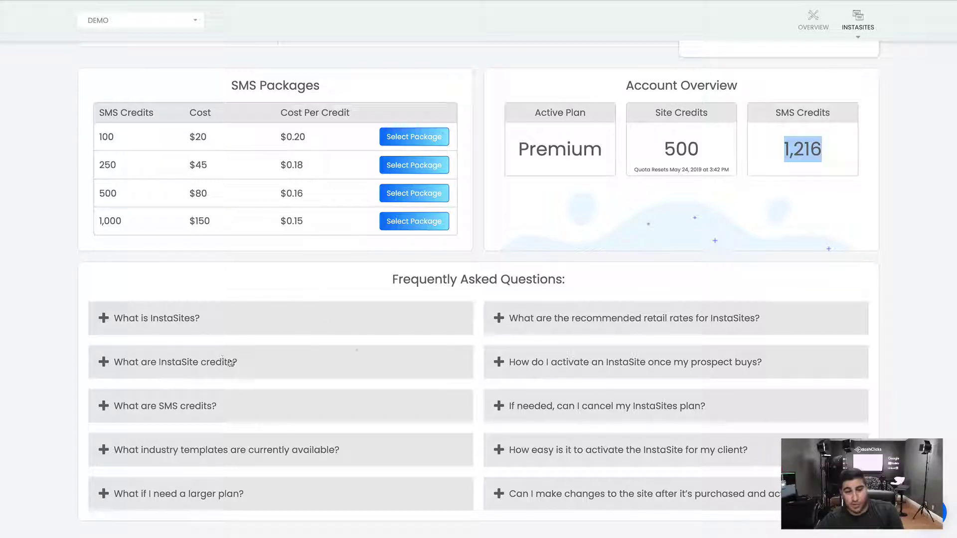
click(268, 324)
click(265, 325)
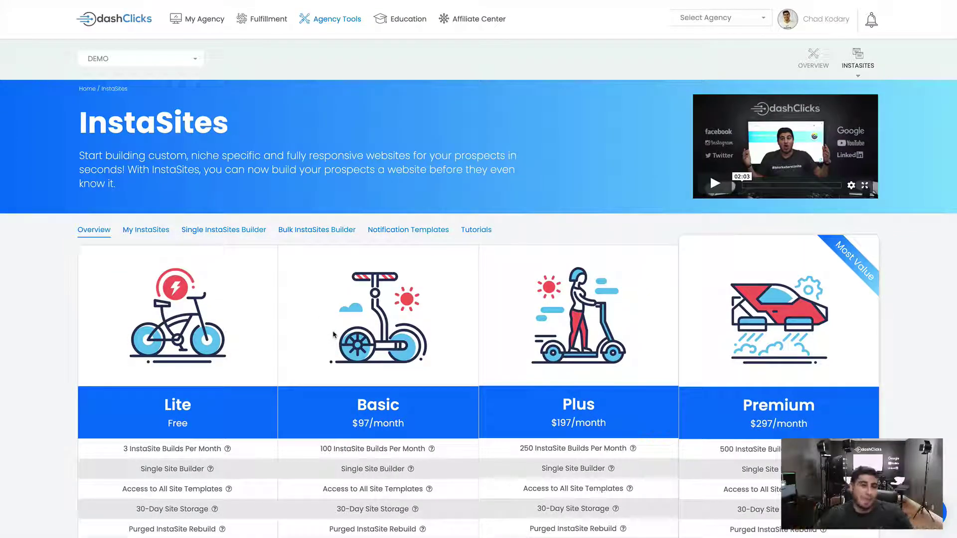
Check the Active, Purged, Queued and Prospect lists under My InstaSites, then open the Single InstaSites Builder
scroll(334, 335, down, 3)
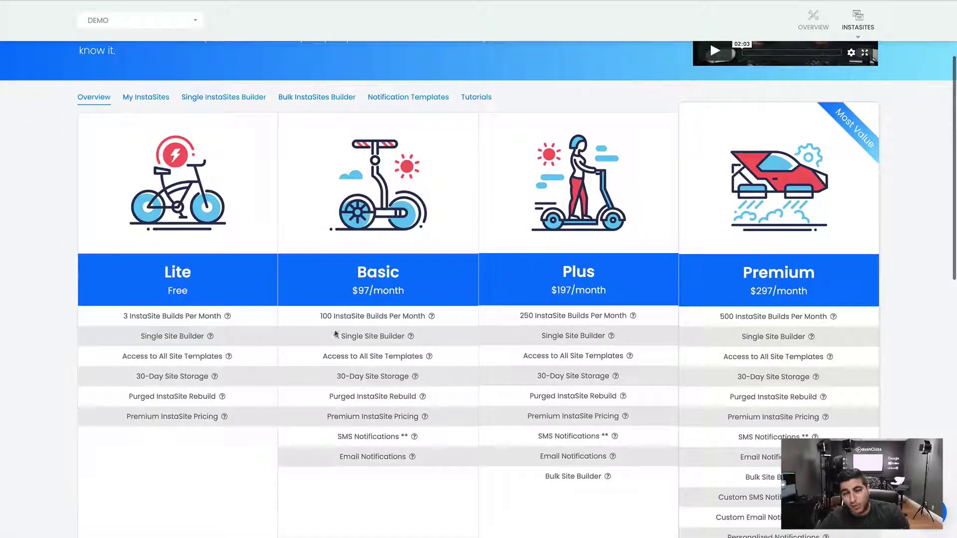
scroll(129, 199, up, 3)
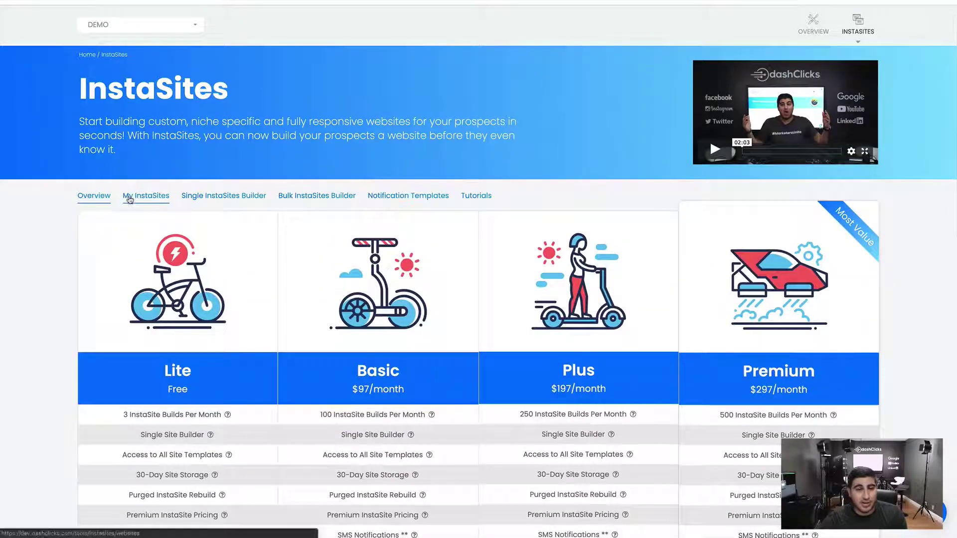
click(128, 198)
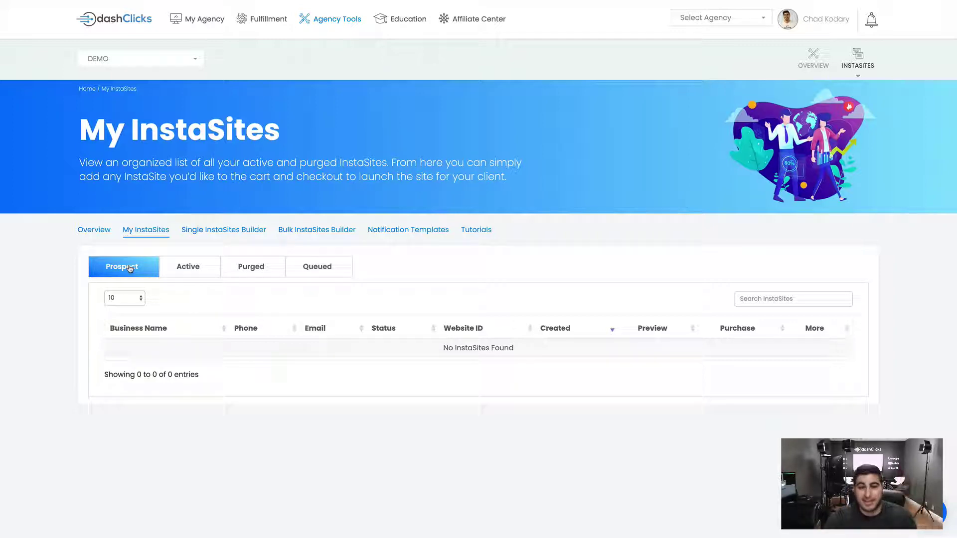
click(181, 271)
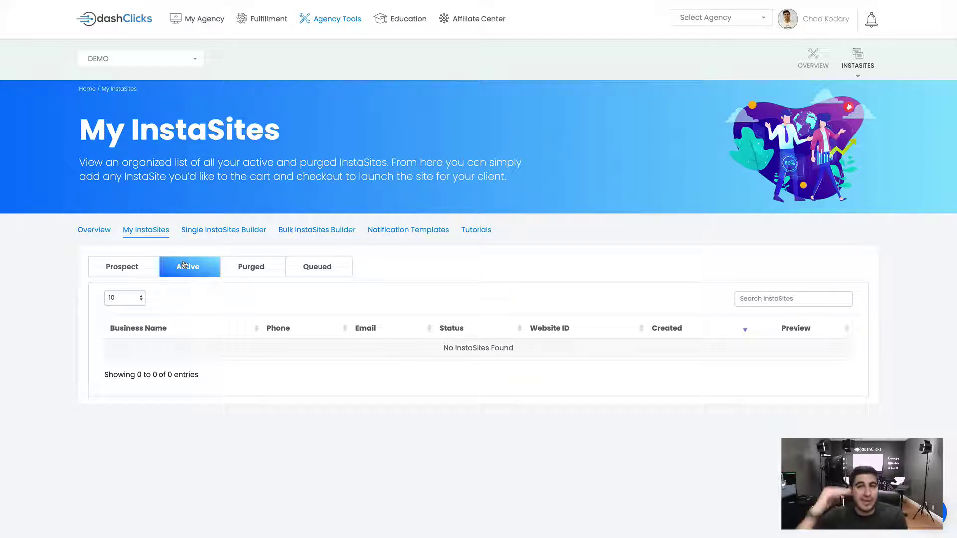
click(263, 271)
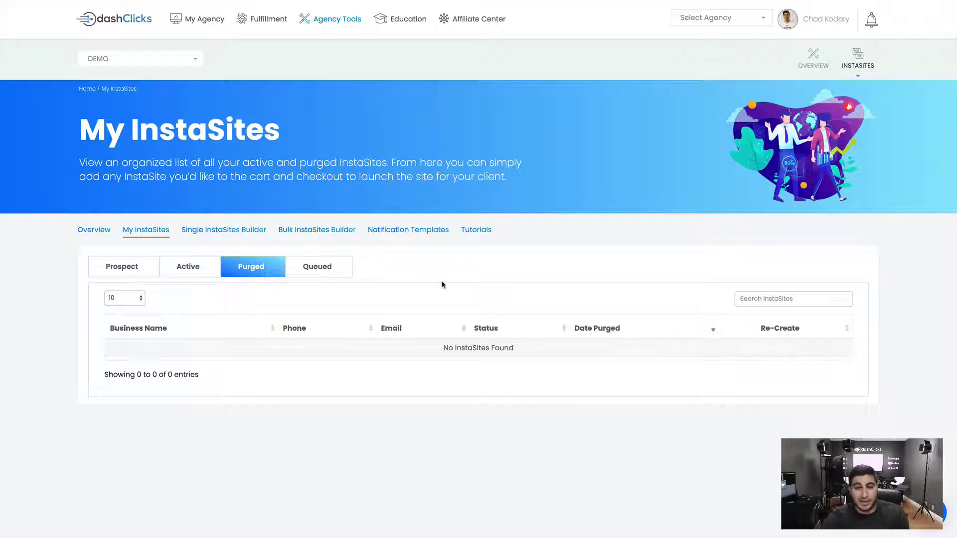
click(336, 272)
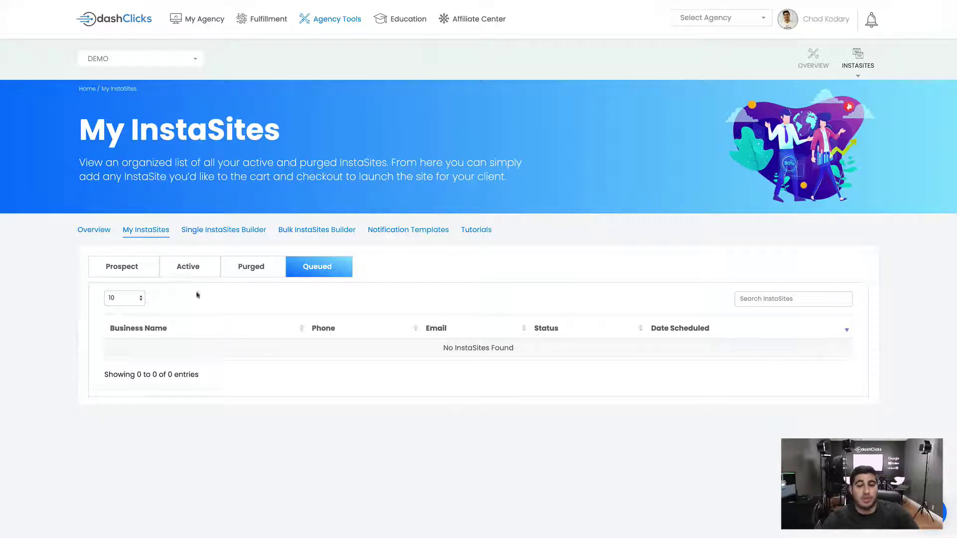
click(113, 276)
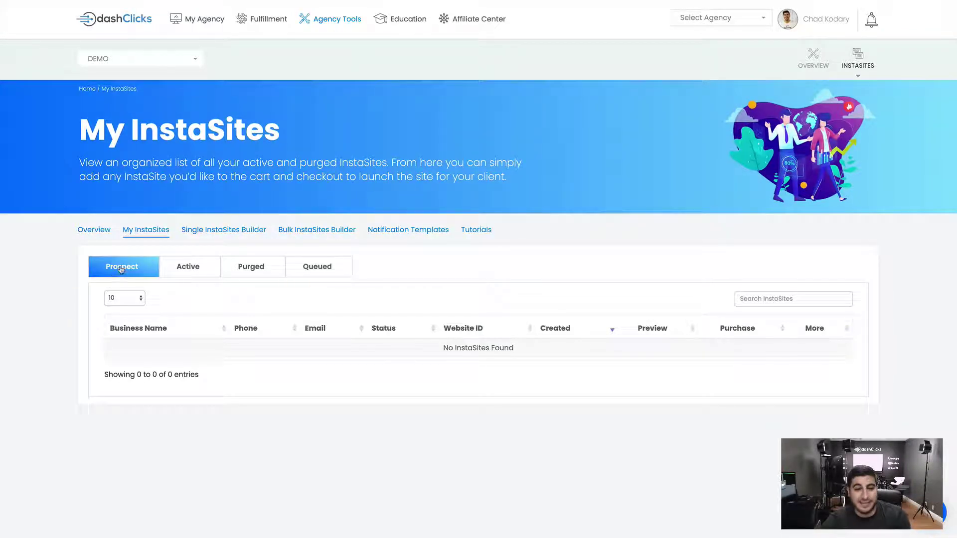
click(248, 230)
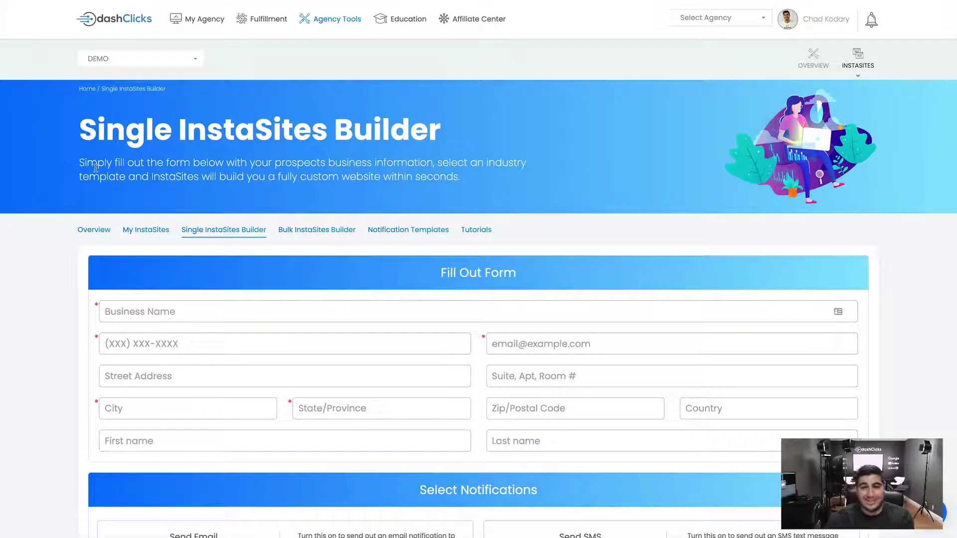
scroll(95, 169, down, 2)
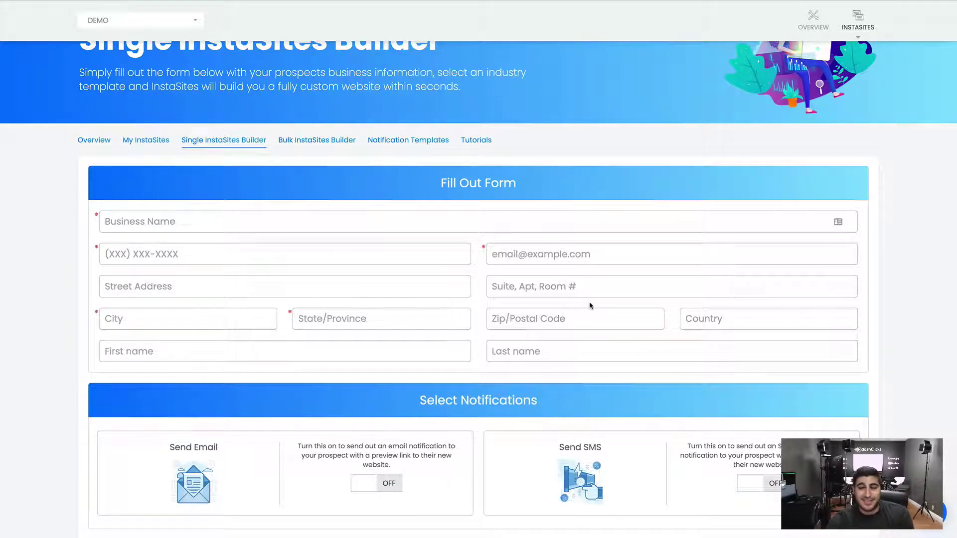
click(309, 224)
click(150, 247)
double_click(154, 252)
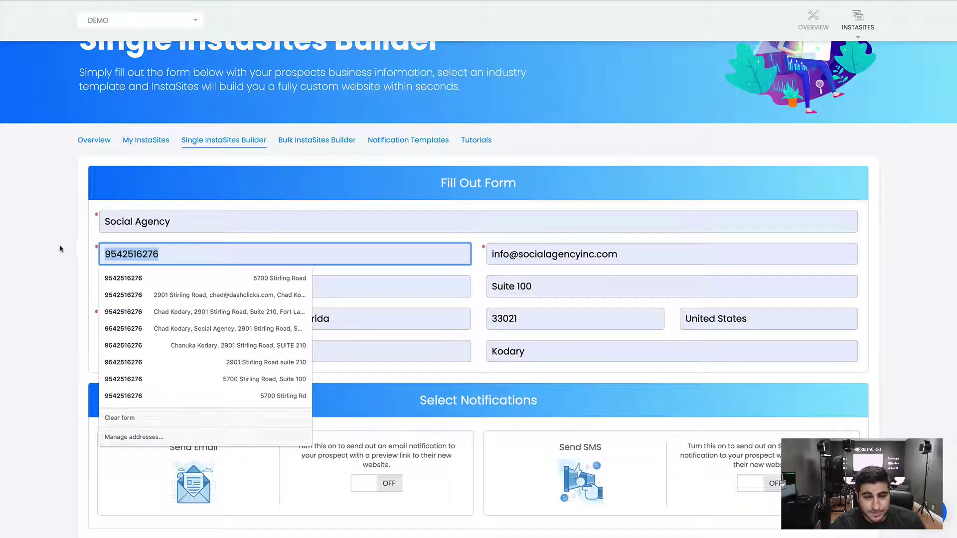
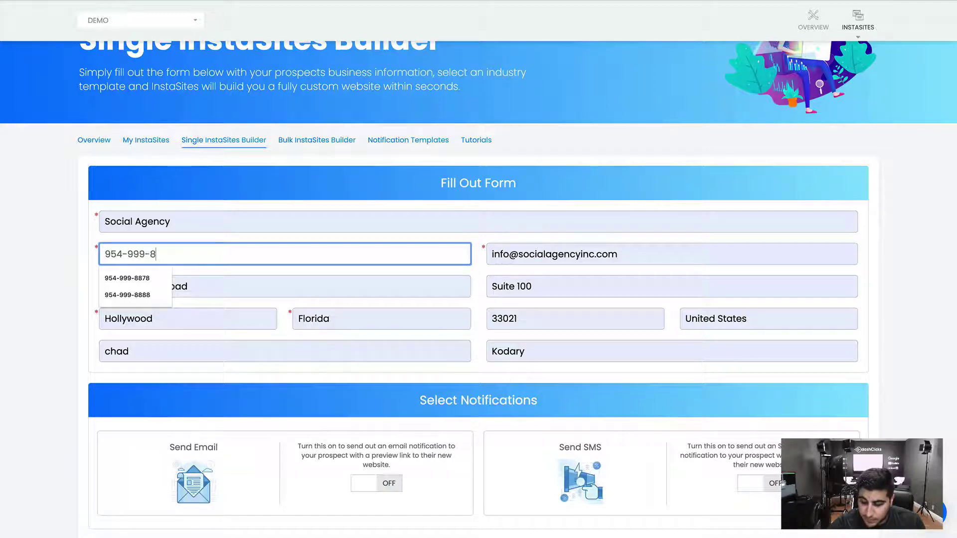
click(664, 255)
click(36, 278)
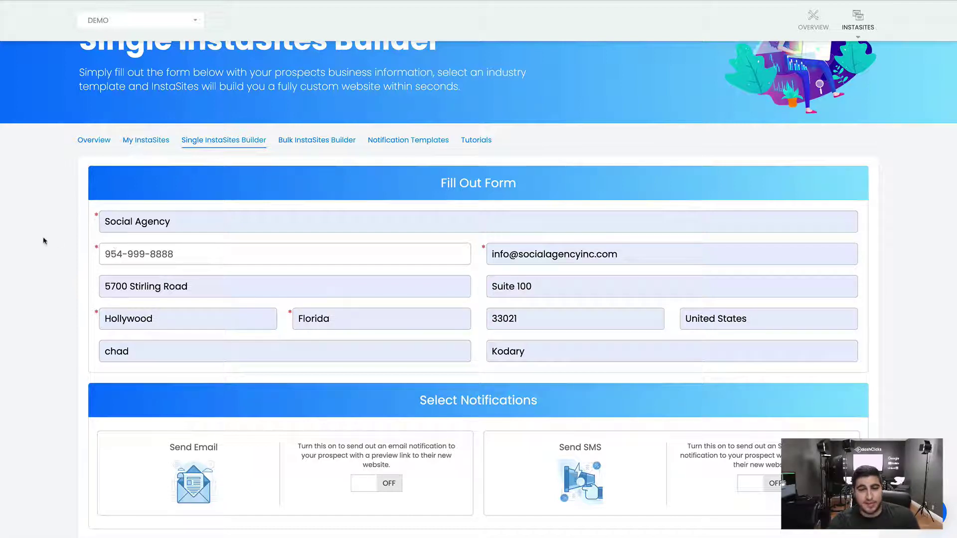
scroll(43, 241, down, 2)
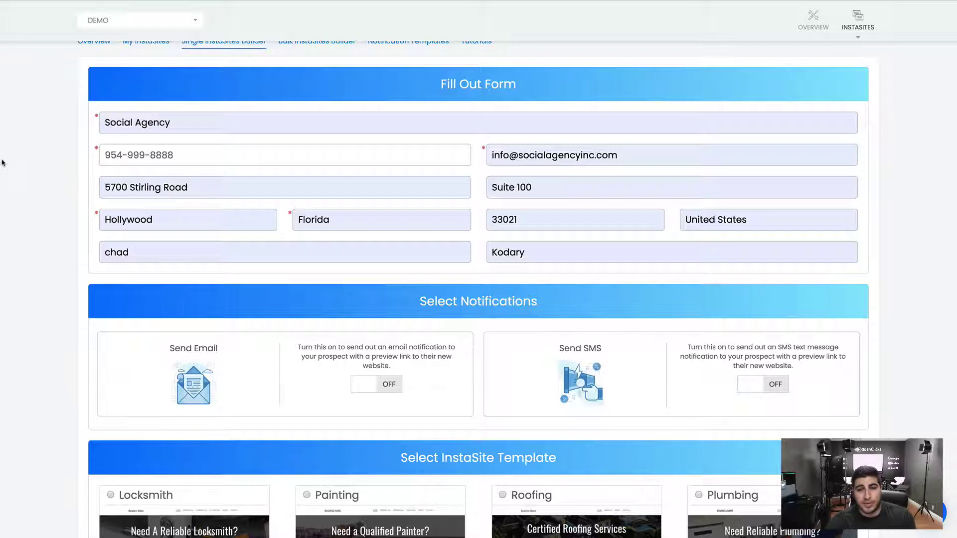
click(13, 146)
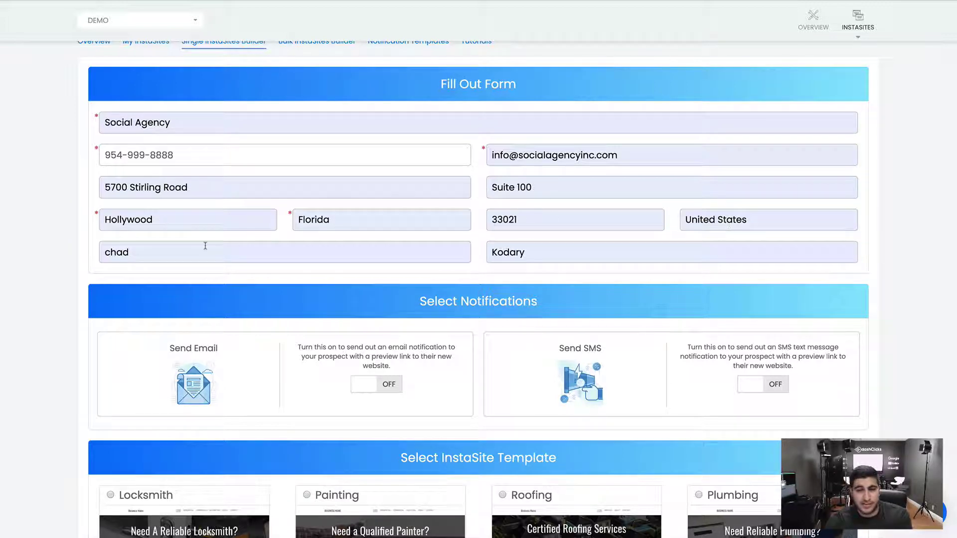
Turn on email and SMS notifications to the prospect
scroll(580, 271, down, 2)
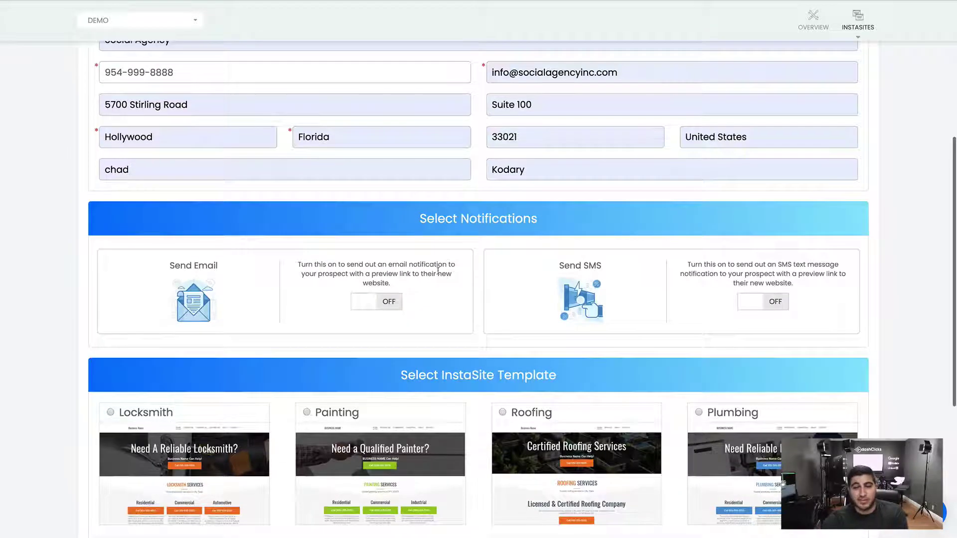
click(390, 302)
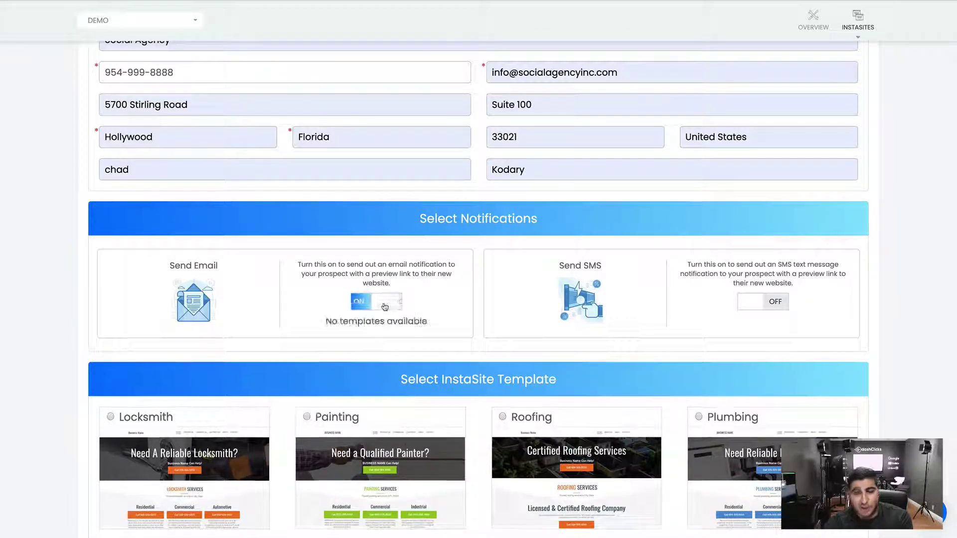
click(771, 306)
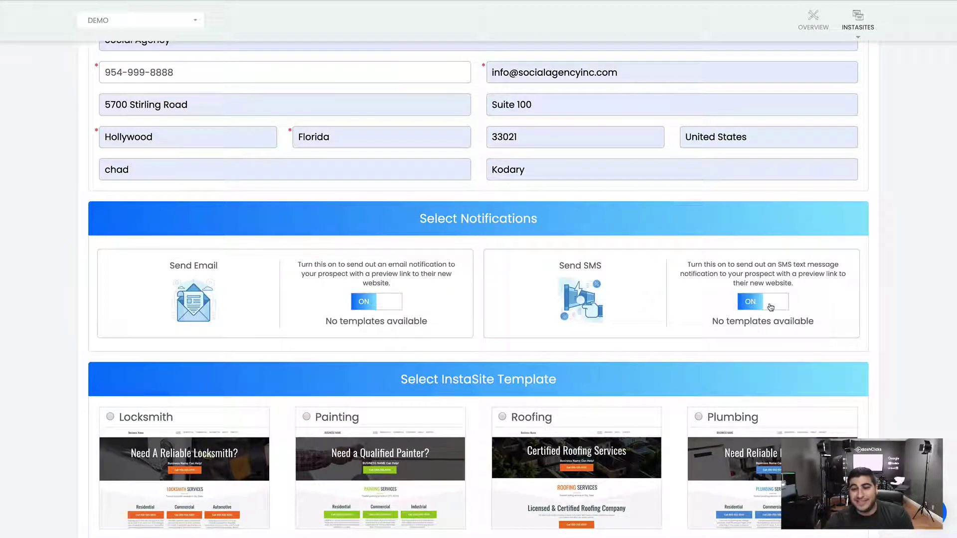
drag(442, 325, 307, 323)
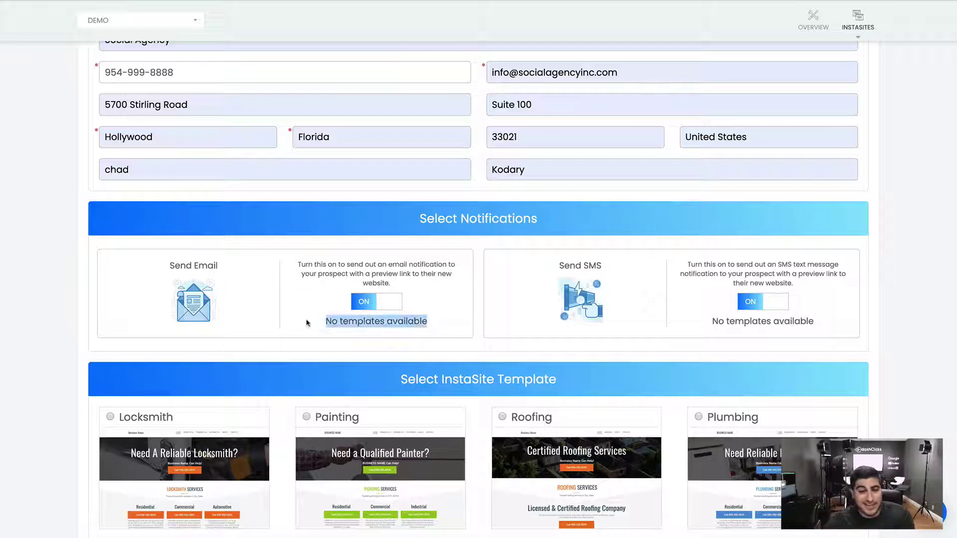
click(321, 291)
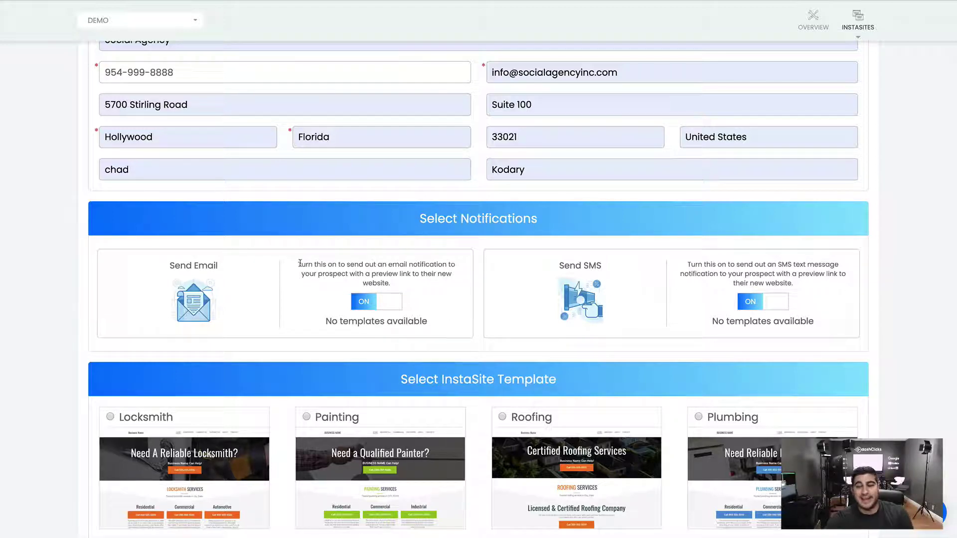
Select the Painting template for the new InstaSite
scroll(302, 261, down, 1)
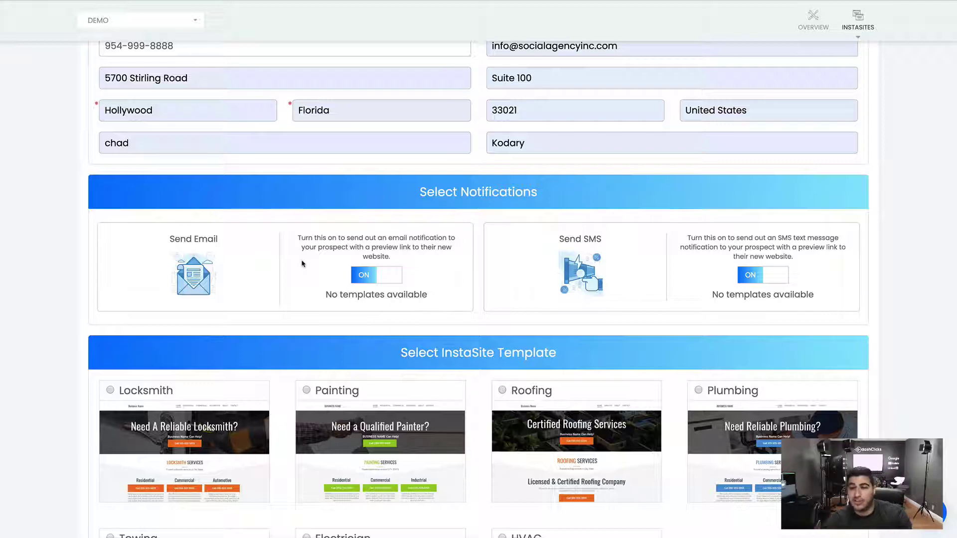
scroll(319, 280, down, 2)
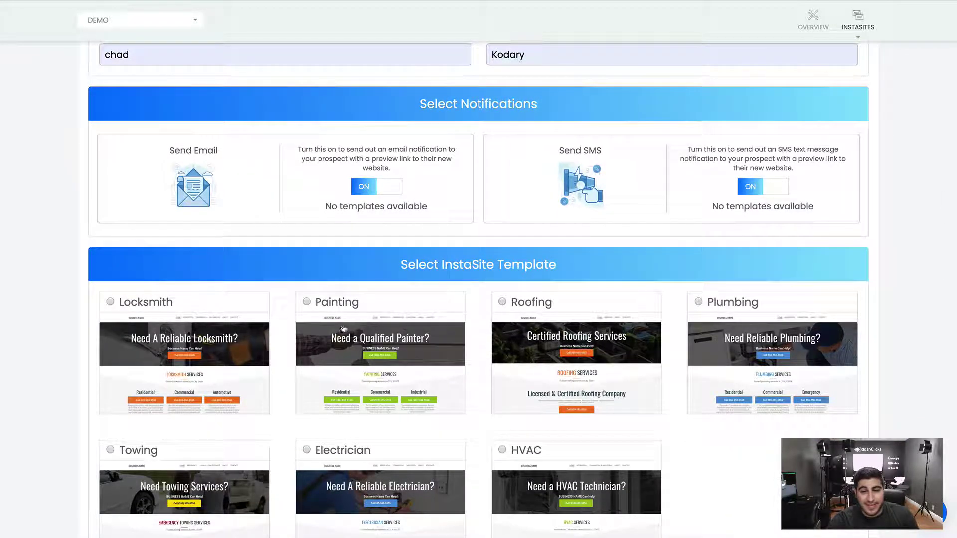
click(339, 328)
scroll(339, 328, down, 3)
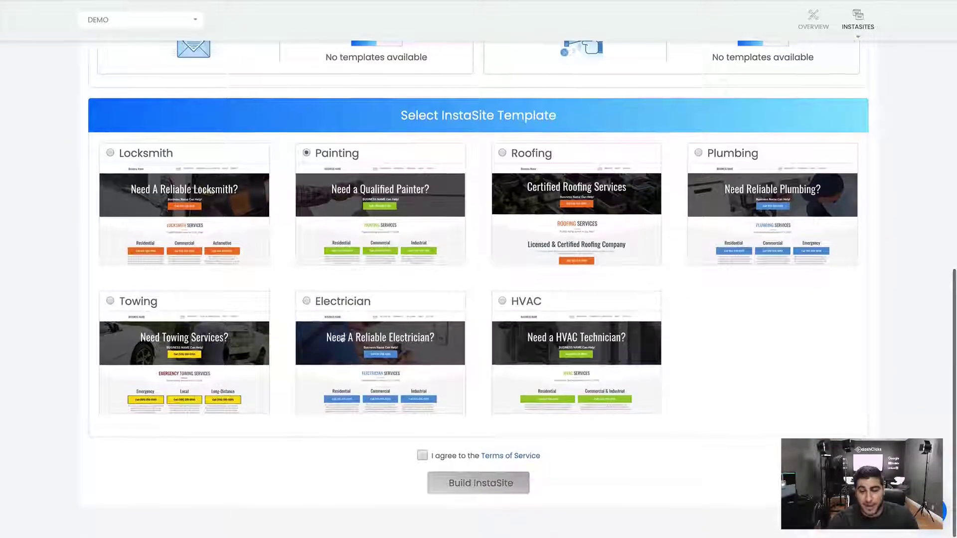
Change the business name to 'Bobby the Painter'
scroll(264, 273, up, 10)
scroll(265, 268, down, 1)
drag(199, 312, 8, 305)
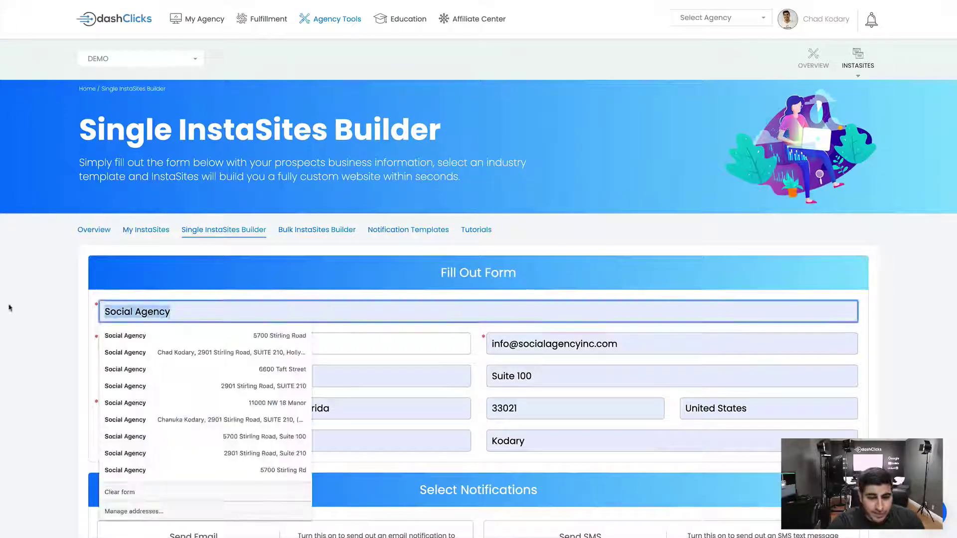
text(Bobby the Pinter)
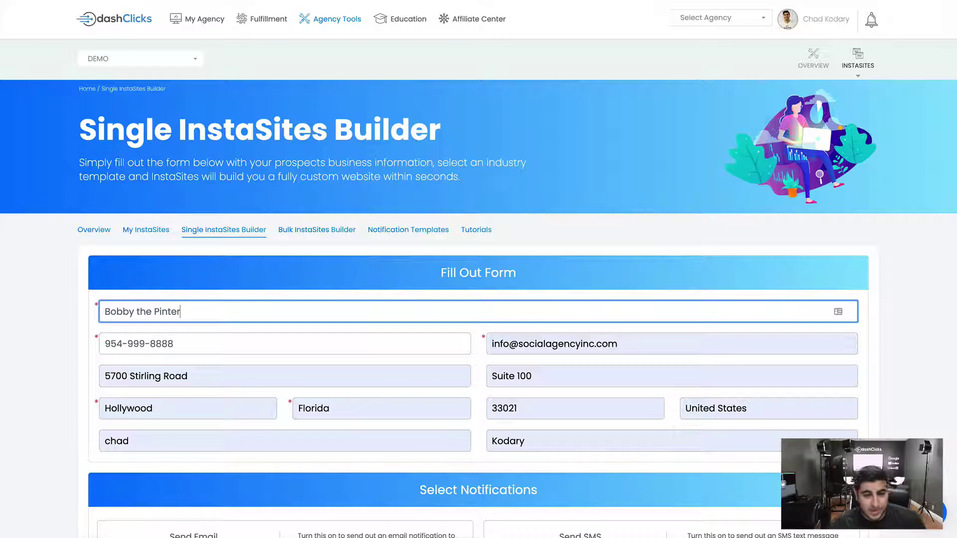
key(BackSpace)
key(BackSpace)
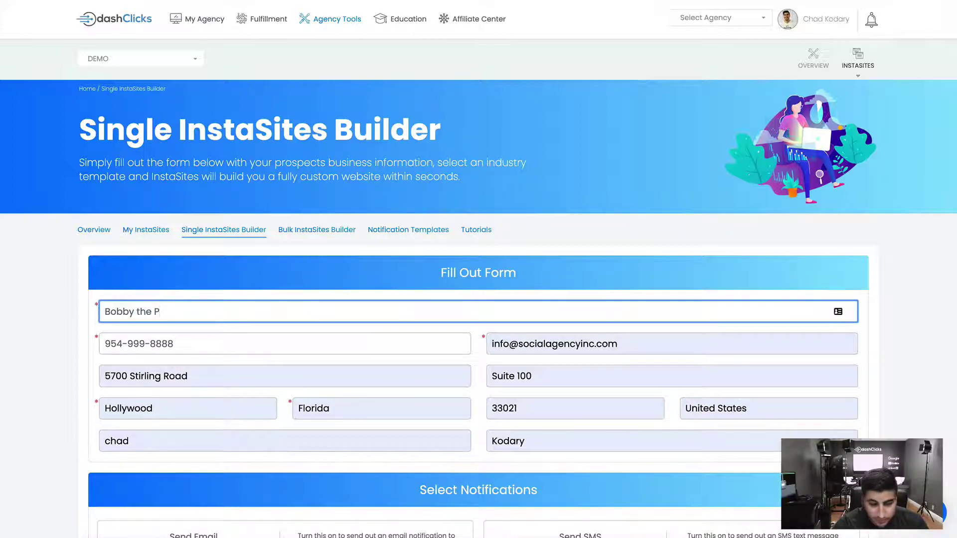
Accept the Terms of Service and build the InstaSite
scroll(390, 228, down, 10)
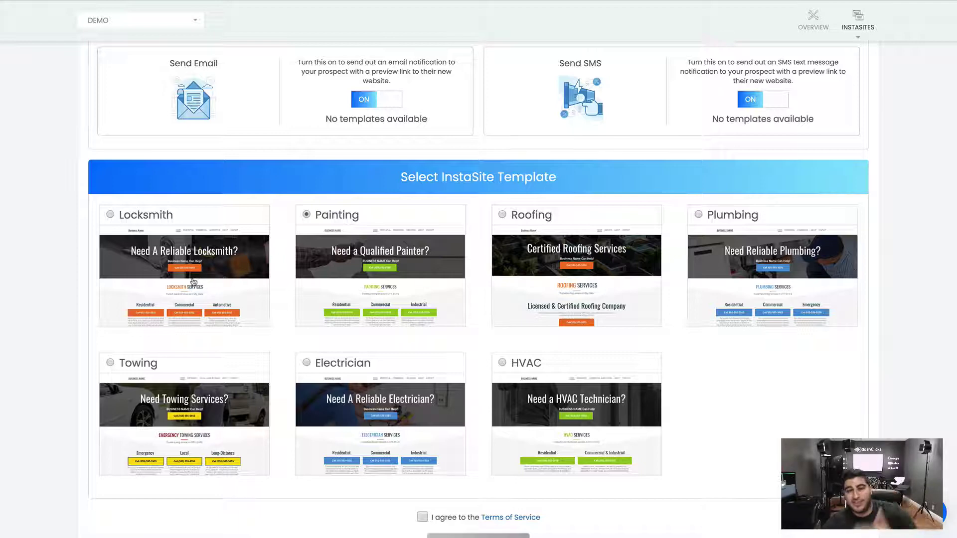
scroll(450, 430, down, 1)
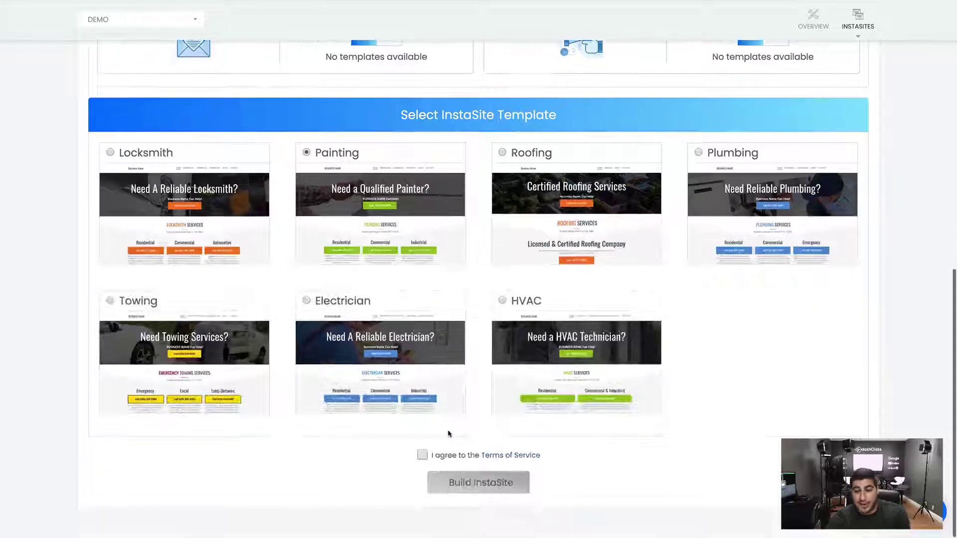
click(422, 454)
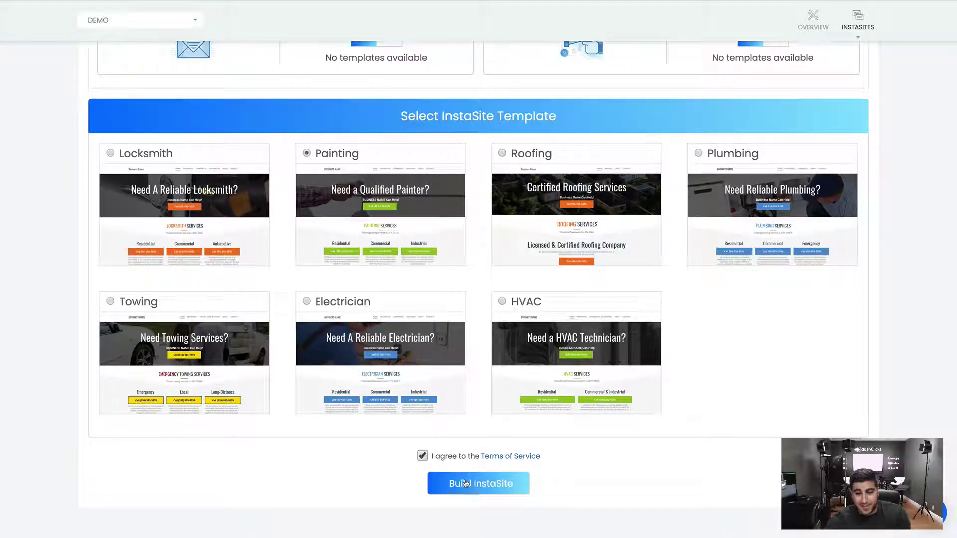
click(464, 482)
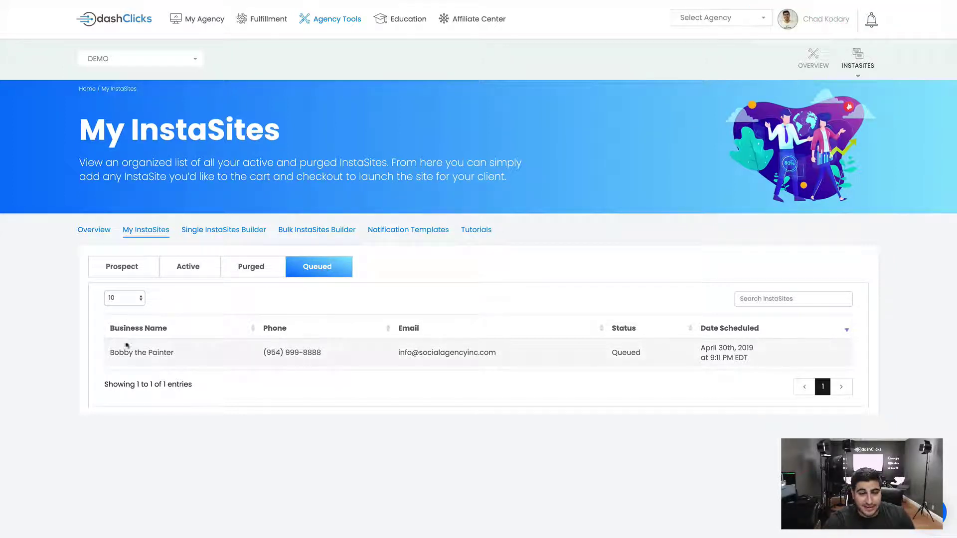
Check Bobby the Painter's queued entry, glancing at the Prospect list too
mouse_move(109, 351)
mouse_down()
mouse_move(409, 364)
mouse_move(769, 357)
mouse_up()
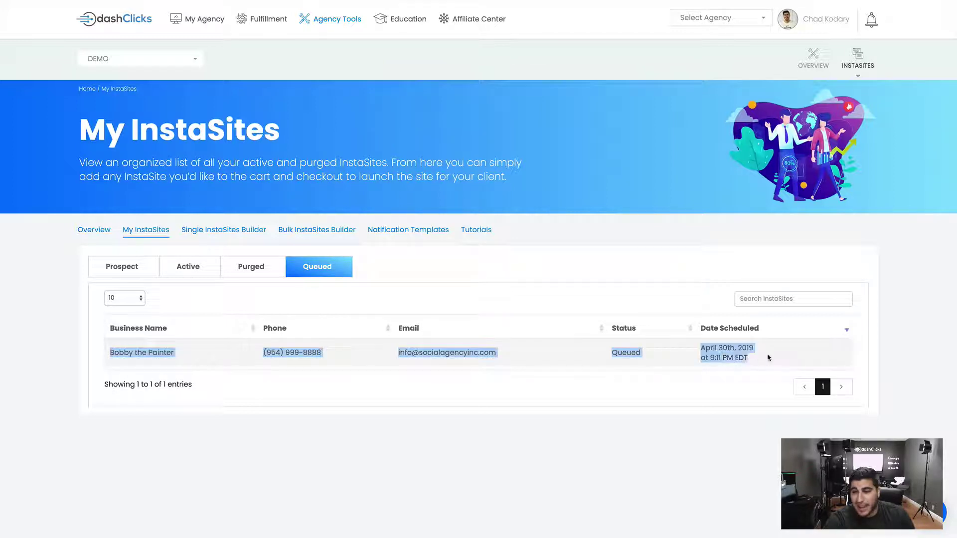
click(767, 358)
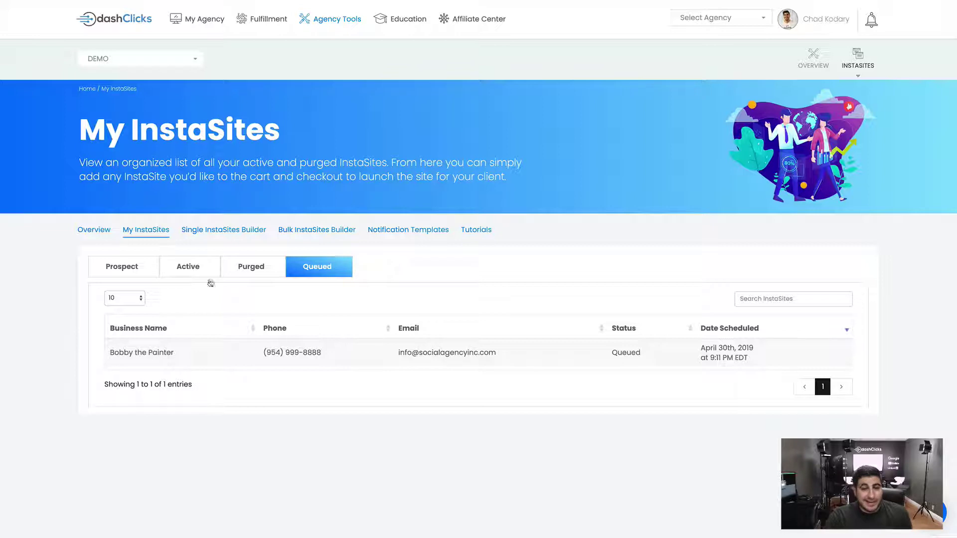
click(120, 273)
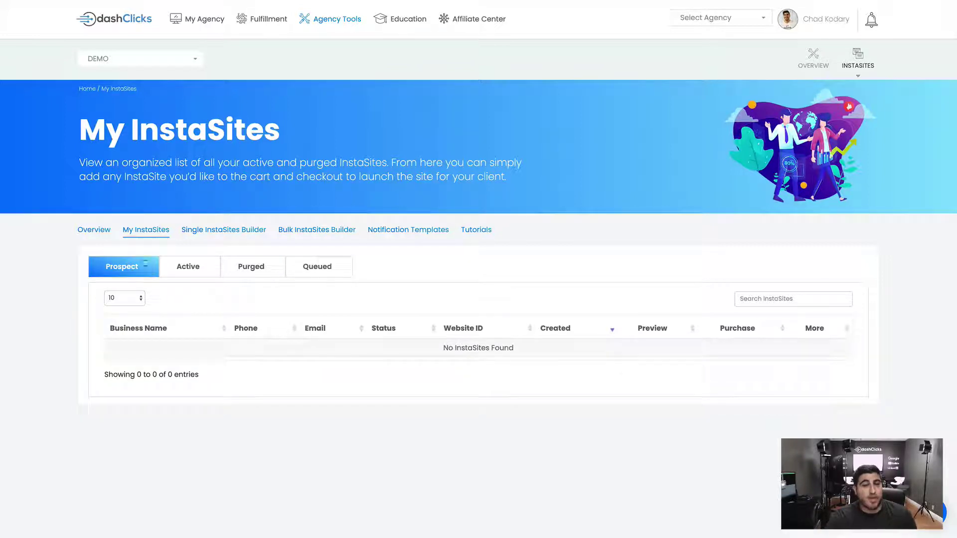
click(316, 265)
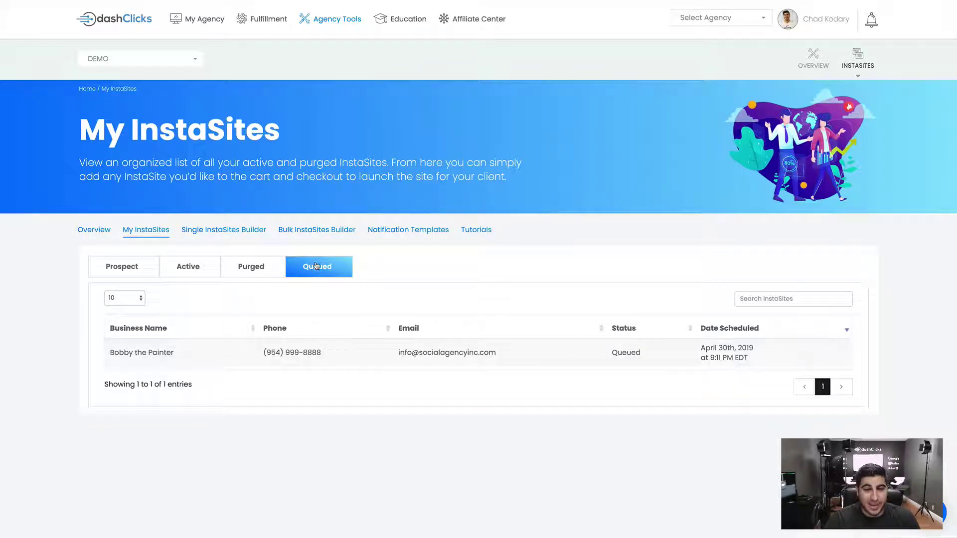
Reopen the Single InstaSites Builder and scroll through its empty form
click(223, 230)
scroll(213, 249, down, 9)
scroll(213, 249, down, 2)
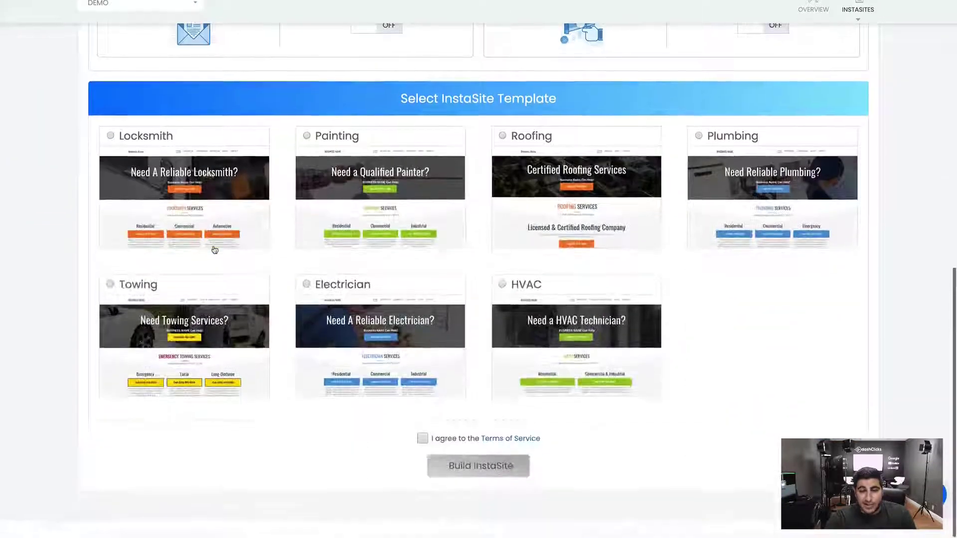
scroll(213, 249, up, 10)
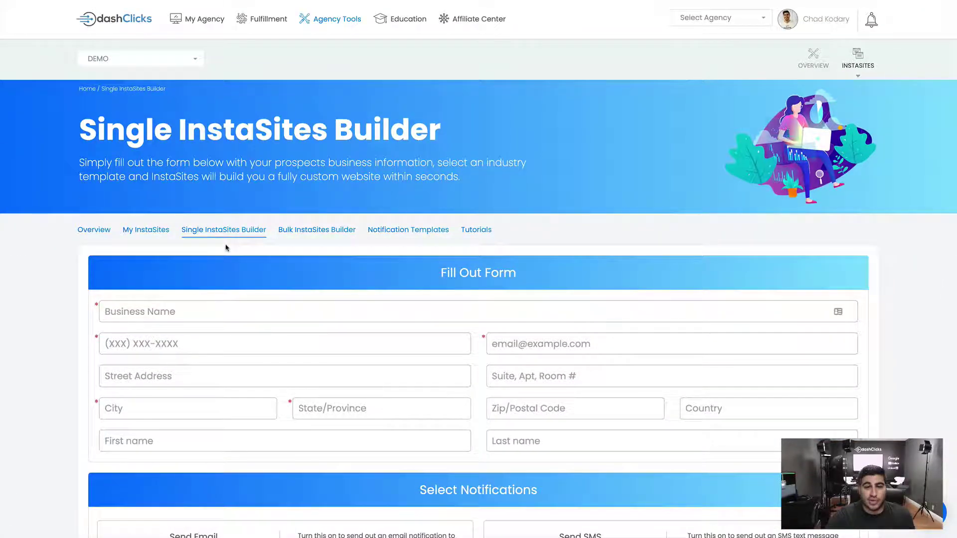
Open the Bulk InstaSites Builder and view its Copy & Paste from Excel option
click(315, 232)
scroll(107, 245, down, 3)
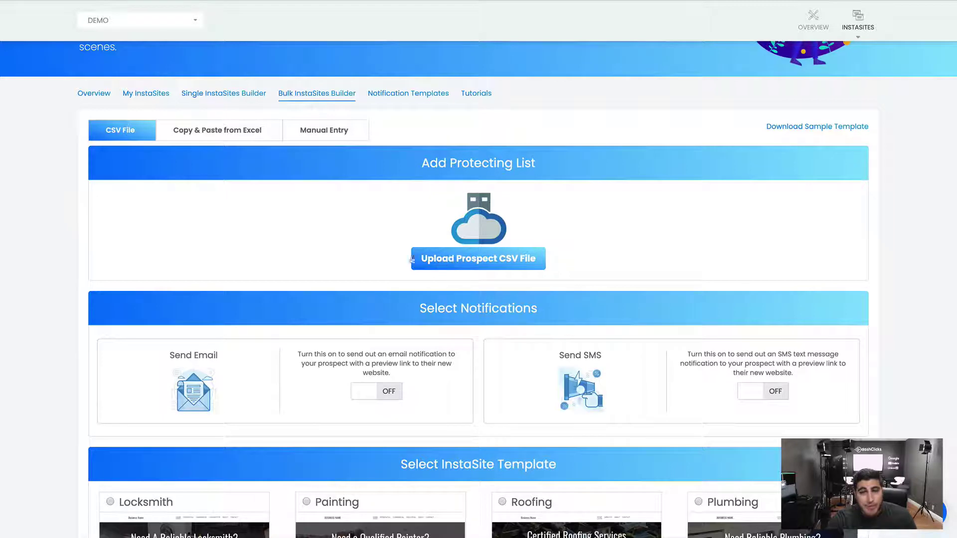
click(215, 139)
click(308, 215)
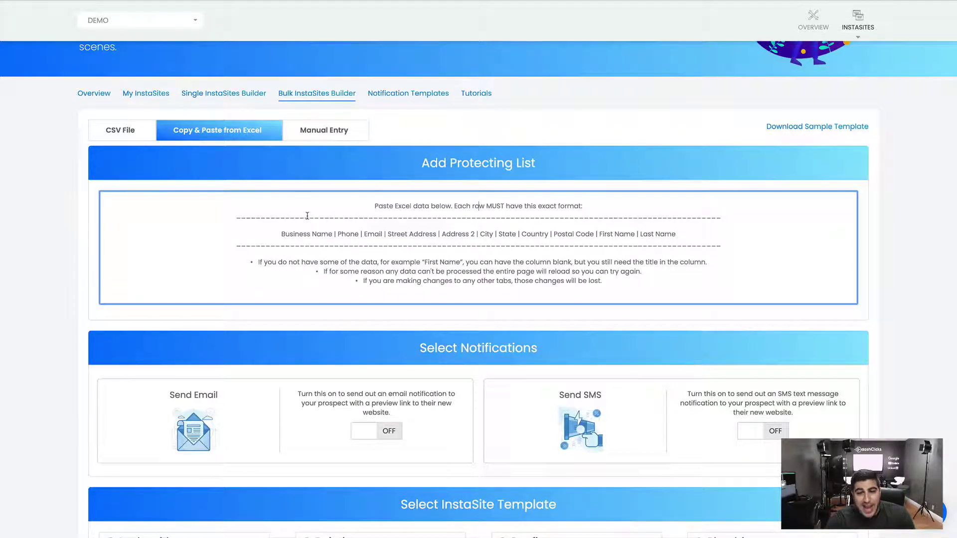
Try Manual Entry, adding then cancelling a row, and return to the CSV File upload
click(339, 139)
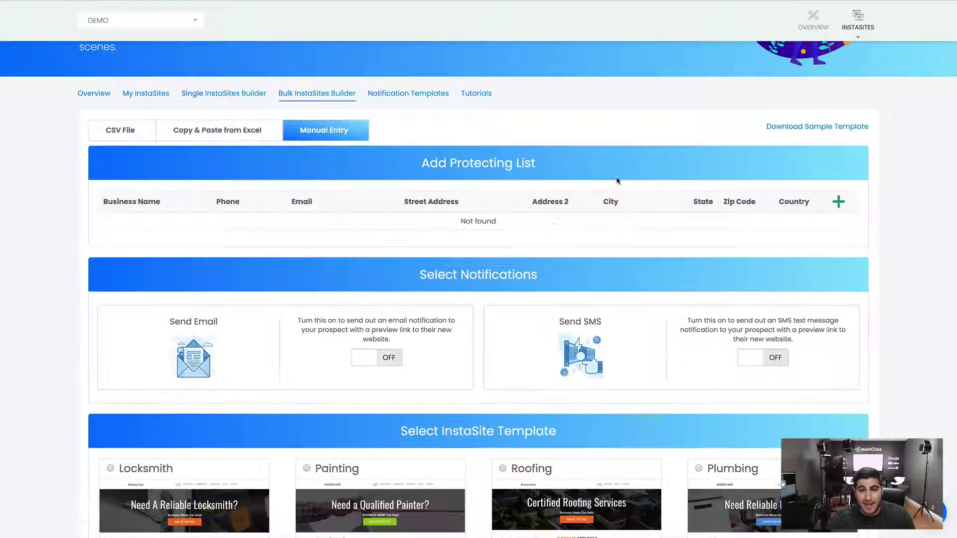
click(839, 201)
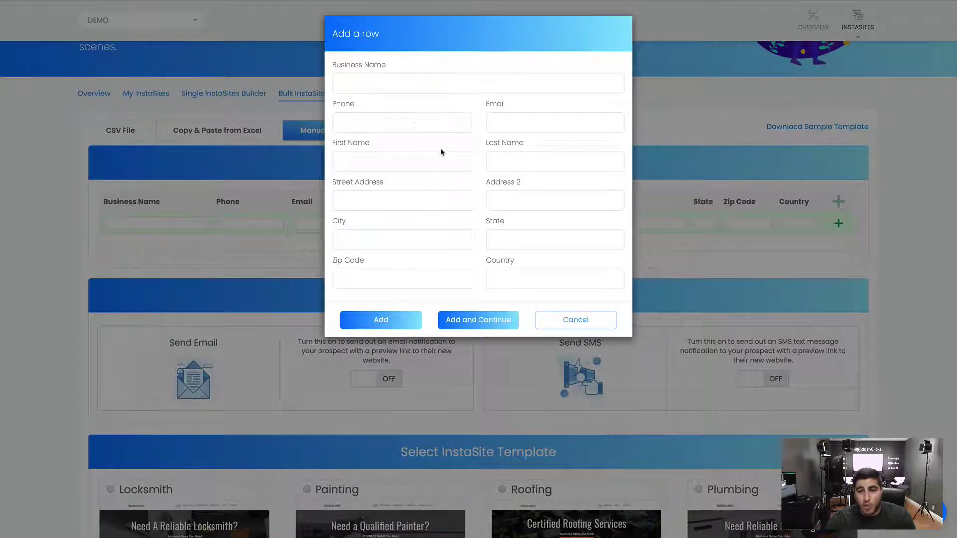
click(573, 321)
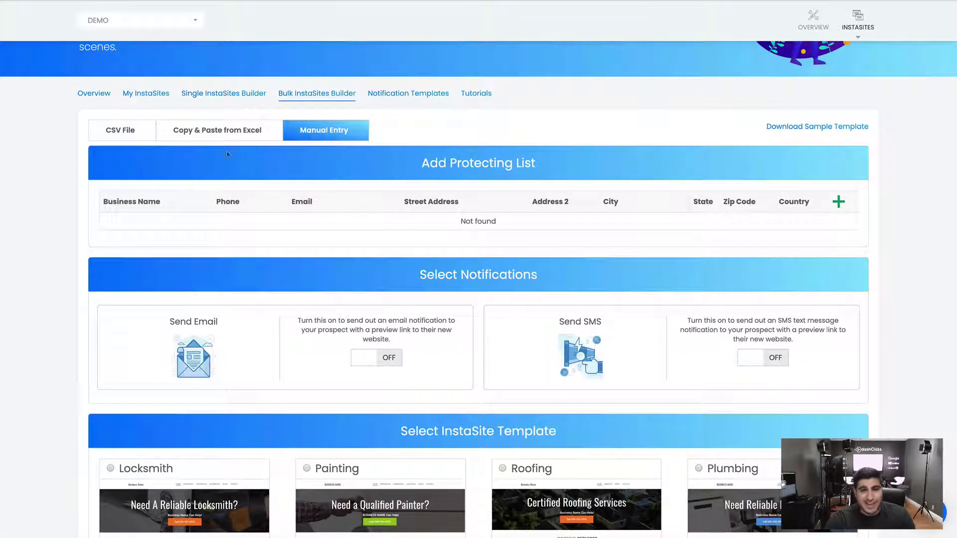
click(122, 130)
scroll(287, 247, down, 1)
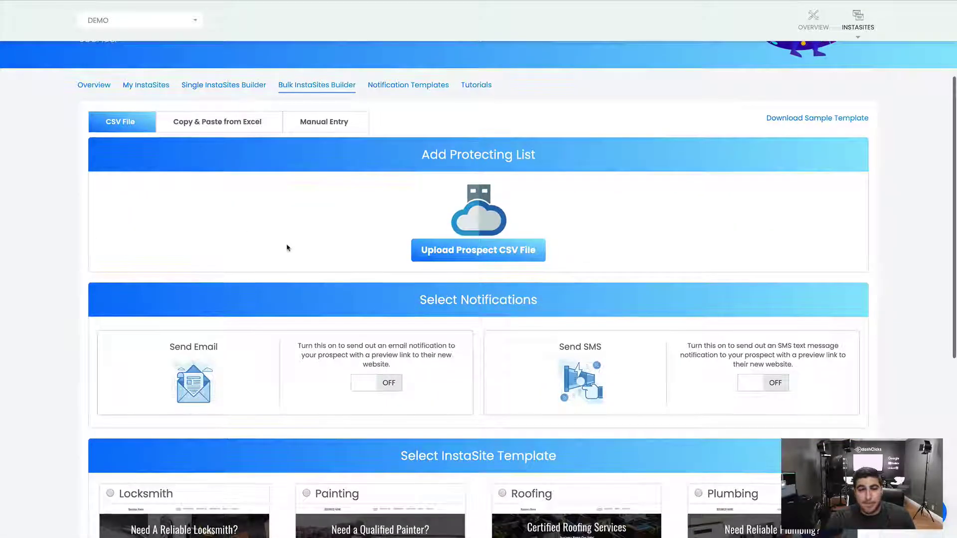
scroll(404, 259, down, 1)
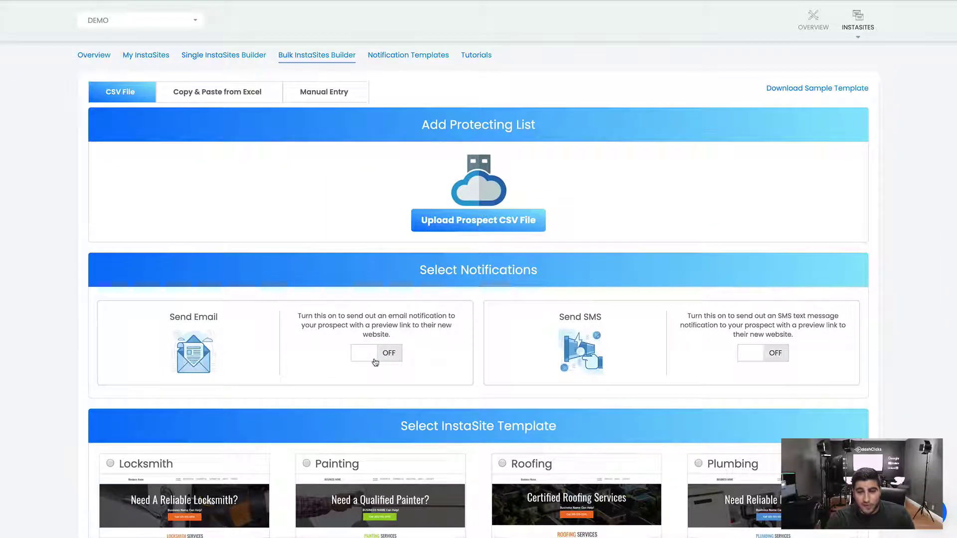
scroll(376, 362, down, 6)
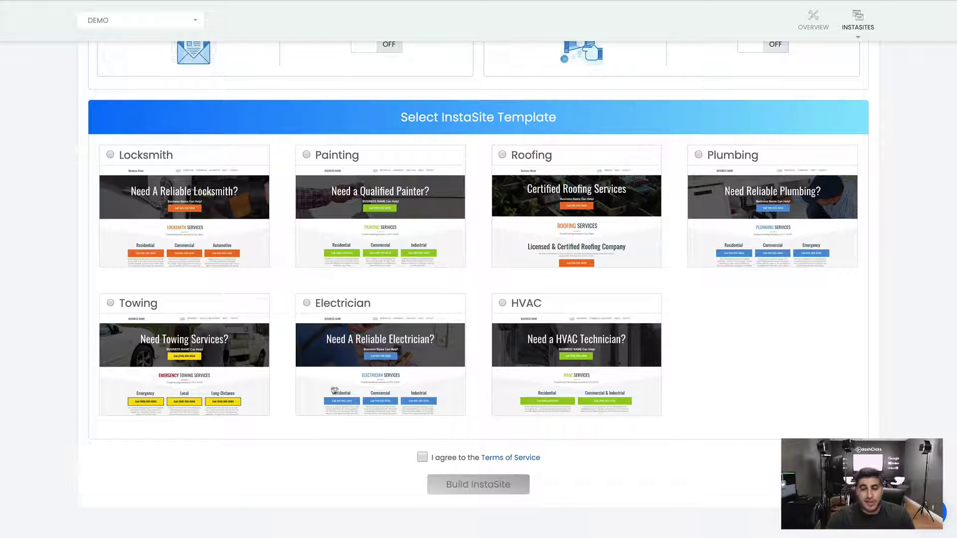
scroll(317, 305, up, 10)
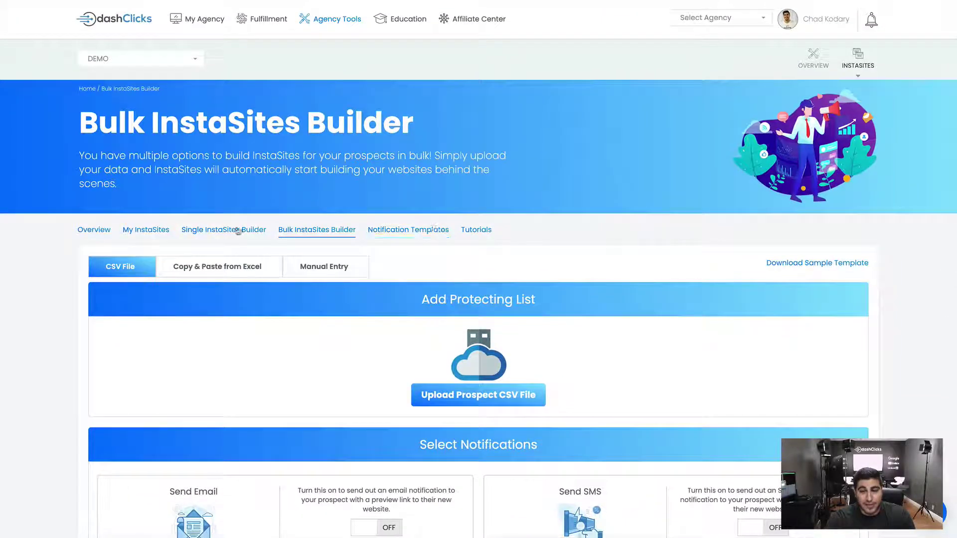
Go through the queued and prospect lists in My InstaSites to find Bobby the Painter
click(154, 231)
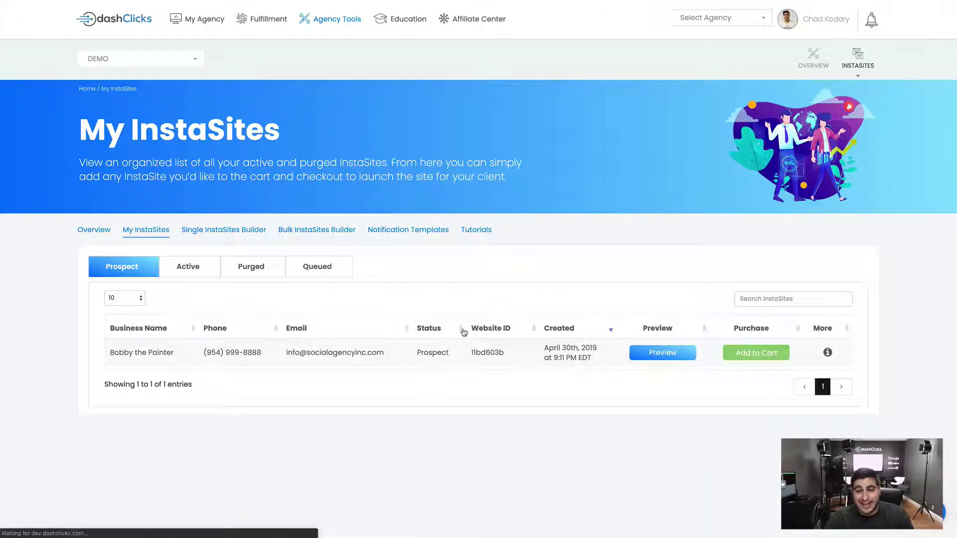
click(308, 274)
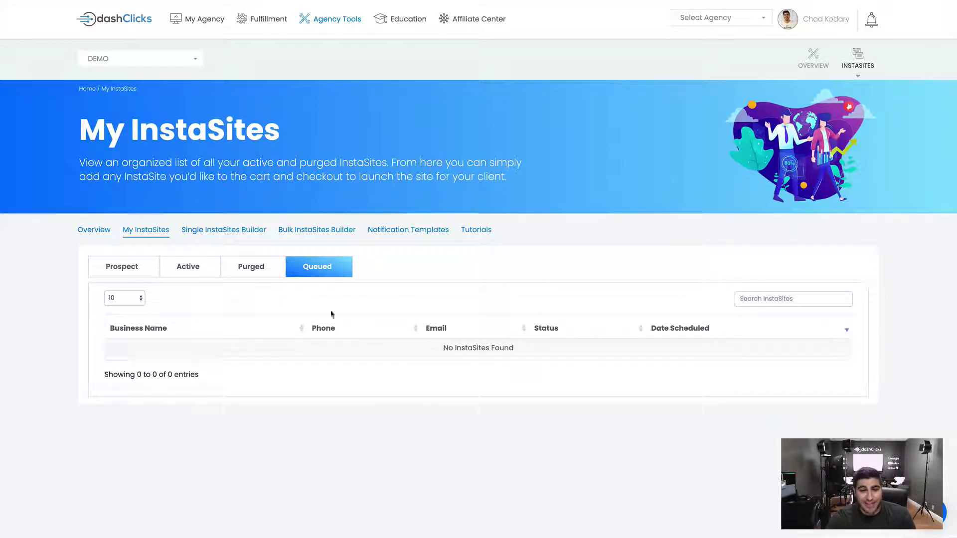
click(140, 277)
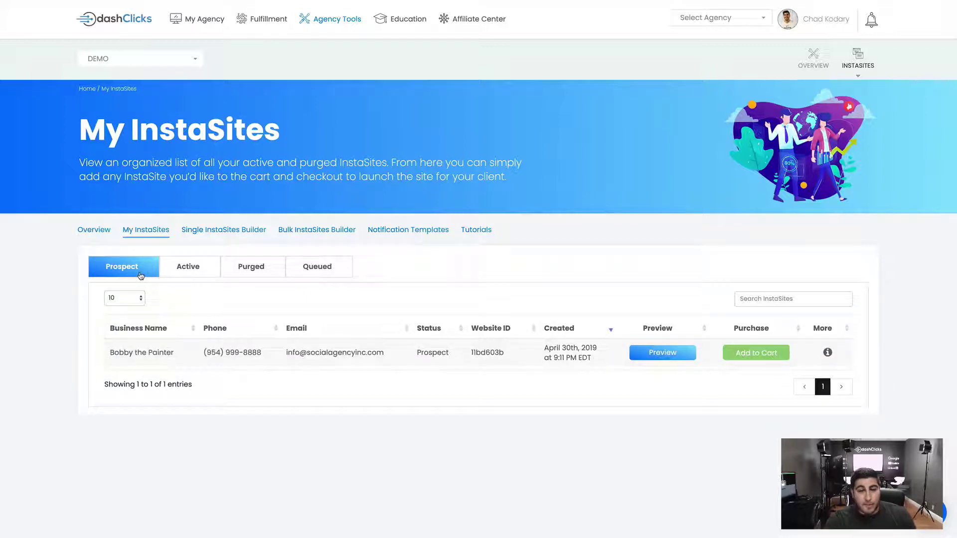
Review Bobby the Painter's name, Website ID and creation date, then open its preview
drag(111, 352, 464, 353)
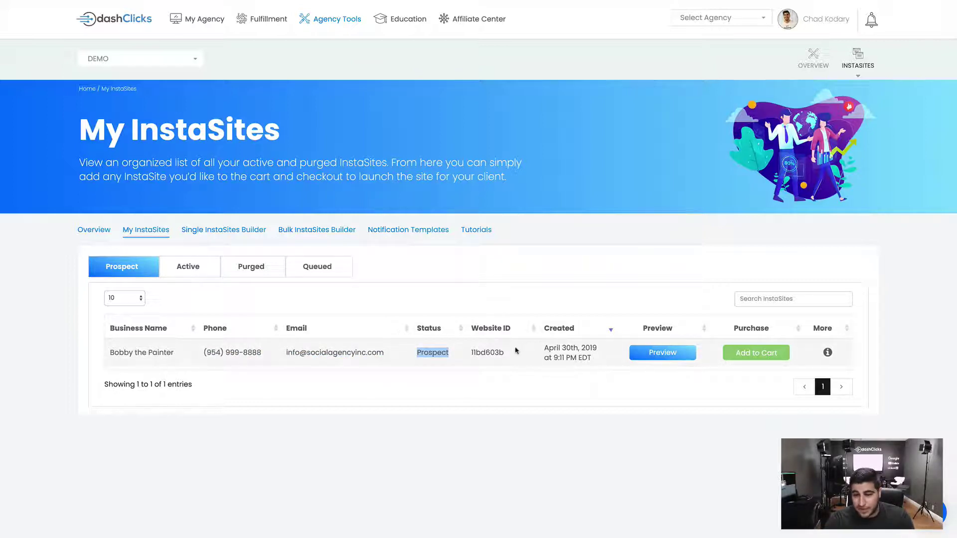
drag(516, 350, 473, 351)
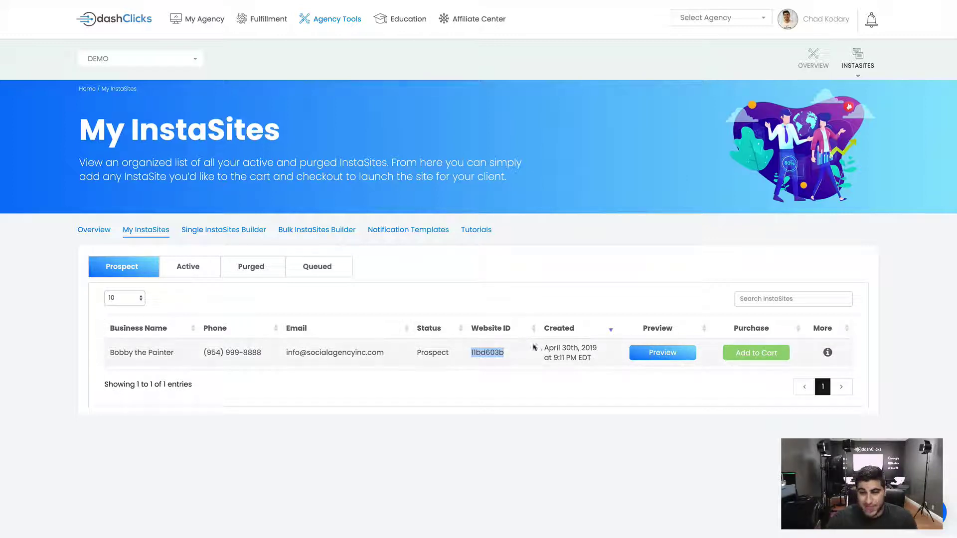
drag(542, 350, 601, 364)
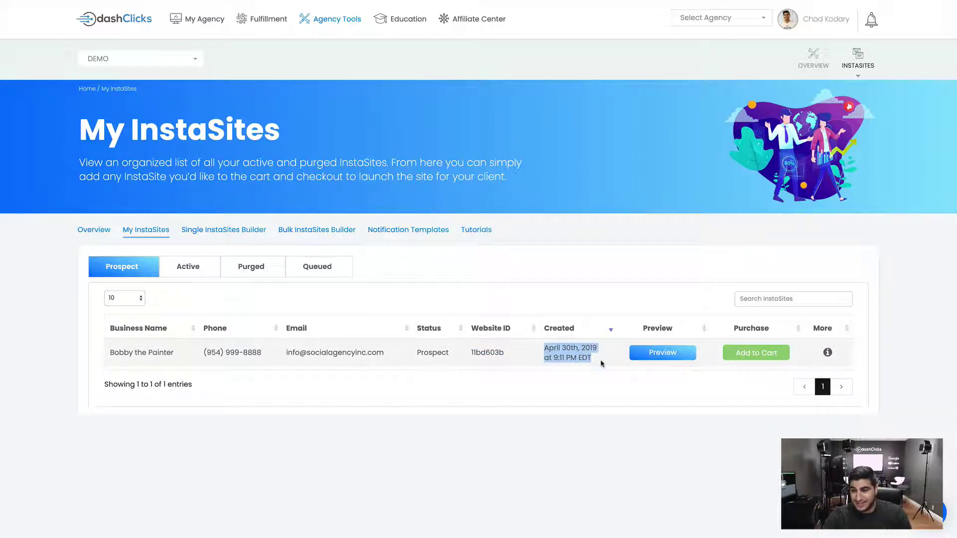
click(659, 358)
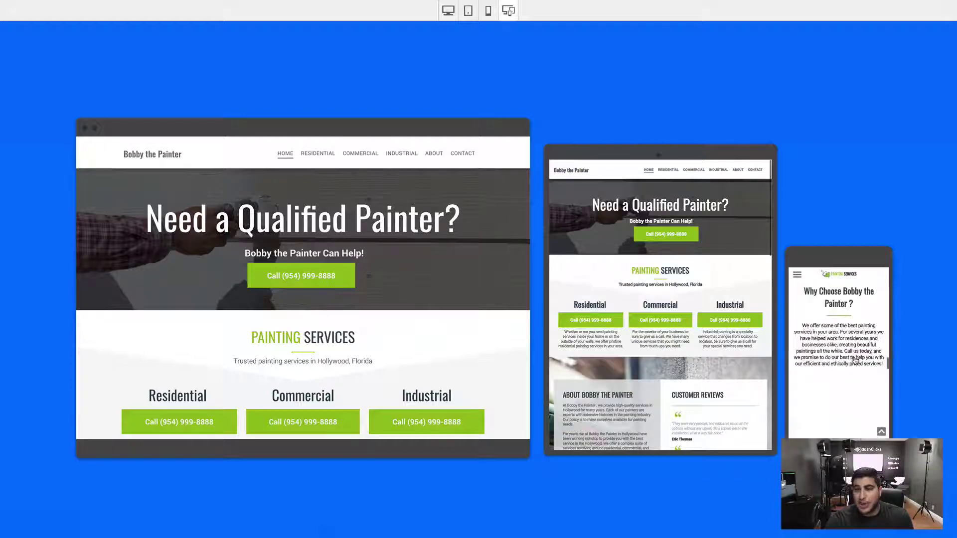
Switch to the desktop-only preview and return from Residential to the home page
click(448, 11)
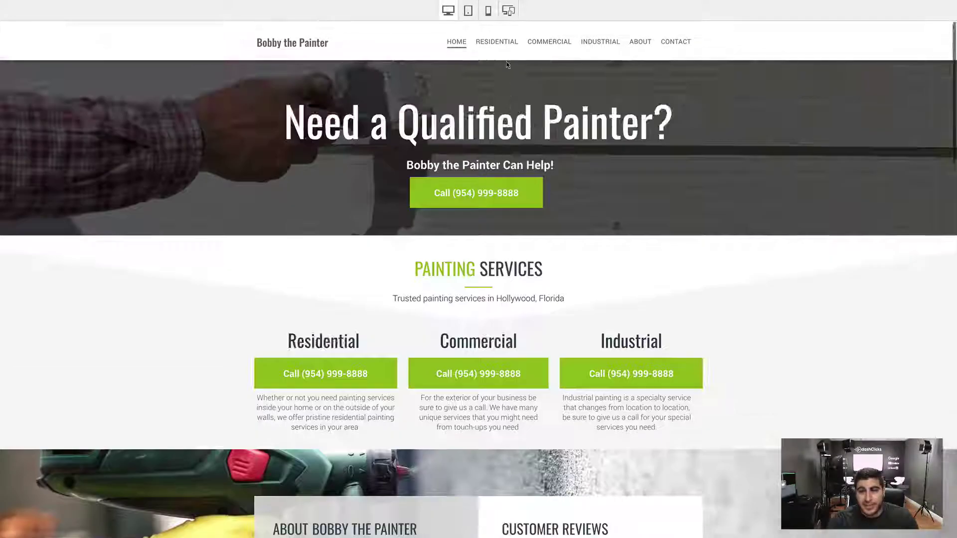
click(498, 40)
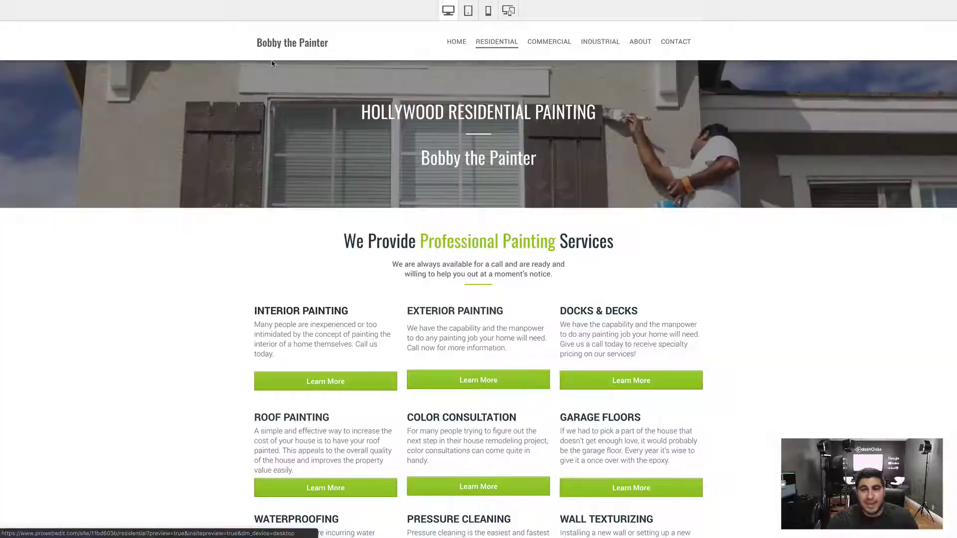
click(457, 41)
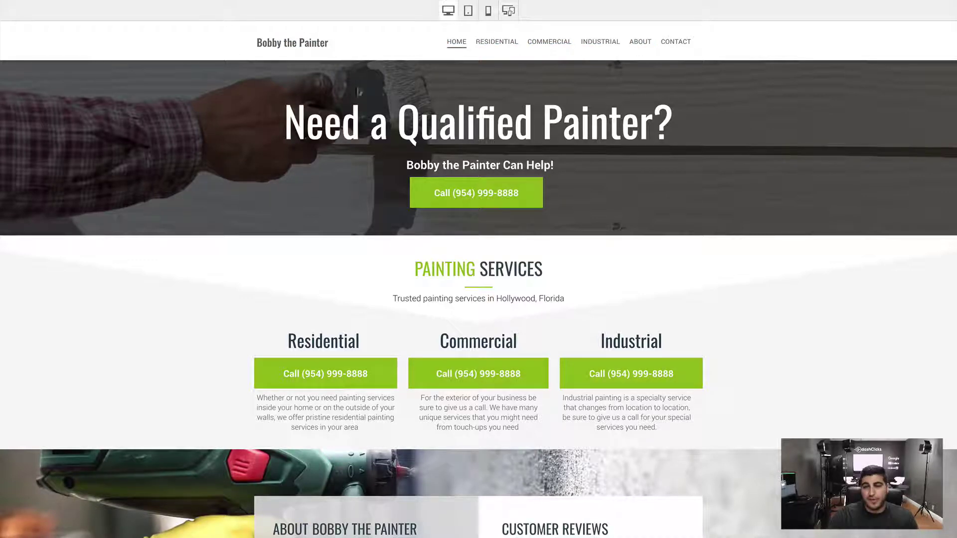
drag(285, 120, 684, 131)
click(684, 130)
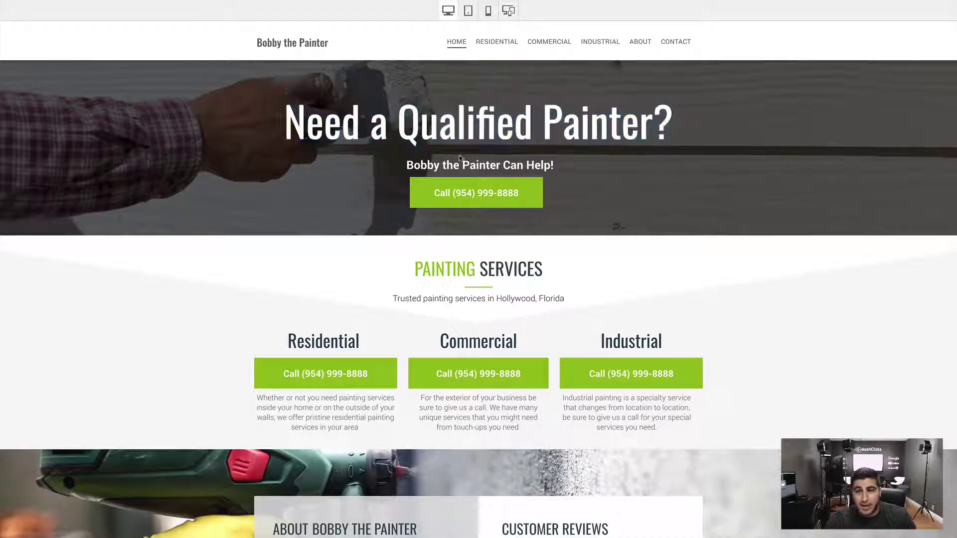
Scroll the home page through services and reviews down to the business-hours footer
scroll(425, 231, down, 2)
mouse_move(393, 193)
mouse_down()
mouse_move(599, 195)
mouse_move(498, 195)
mouse_up()
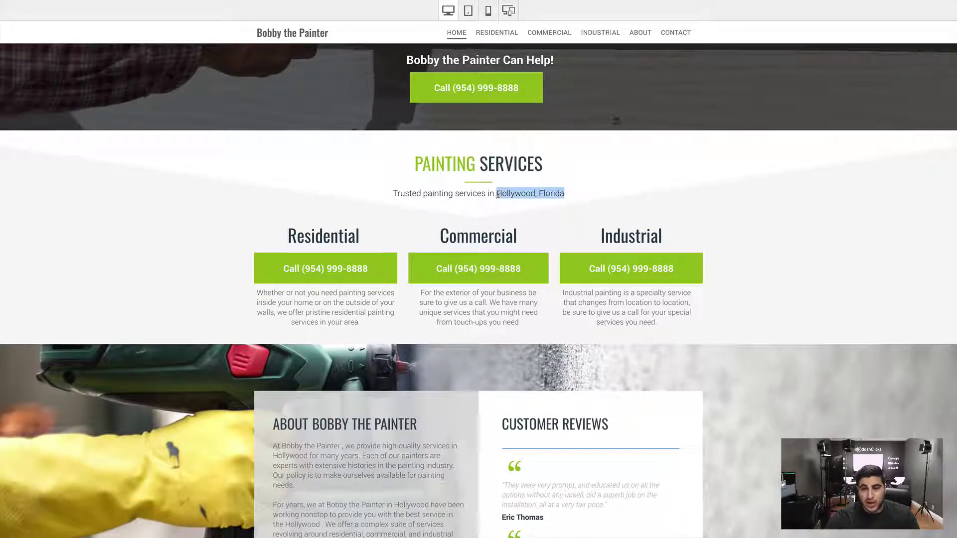
scroll(352, 264, down, 3)
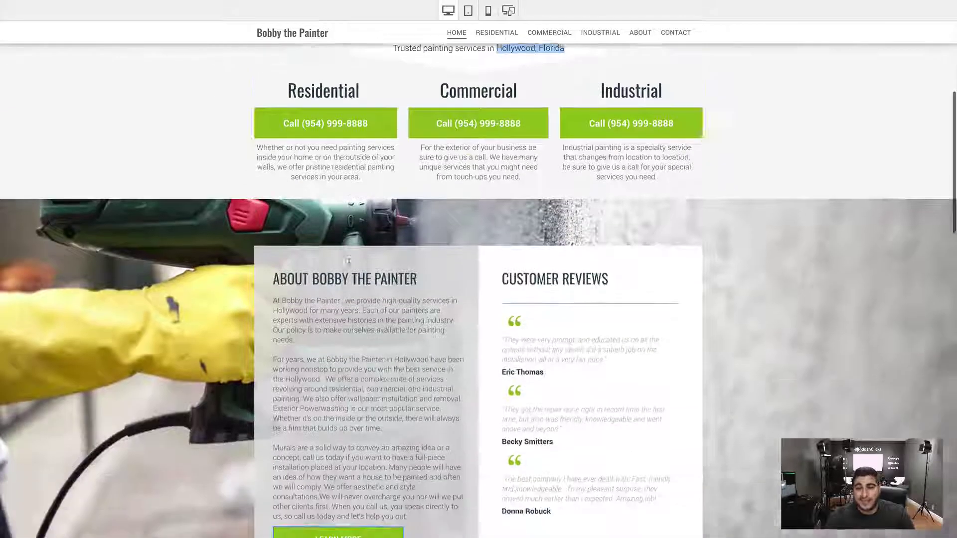
drag(434, 251, 328, 245)
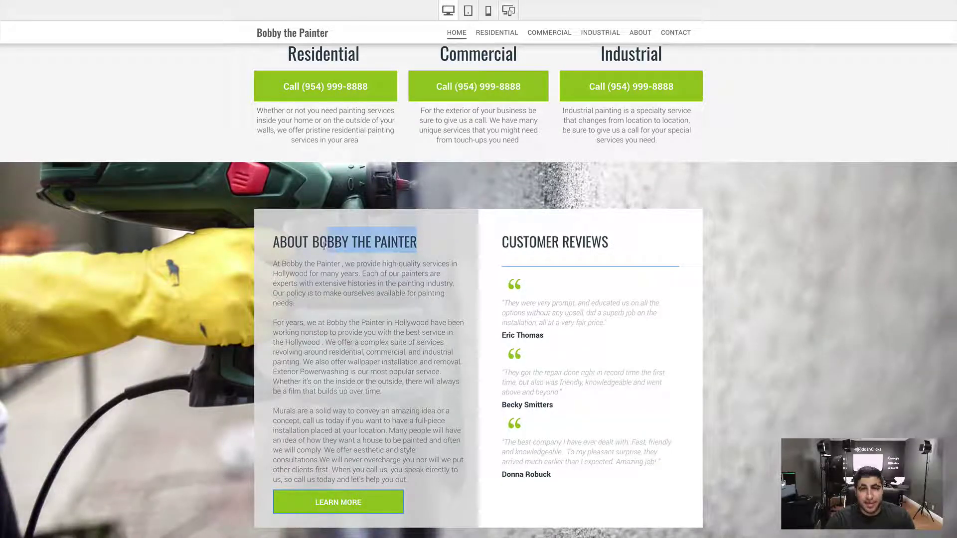
scroll(566, 205, down, 3)
scroll(567, 204, down, 15)
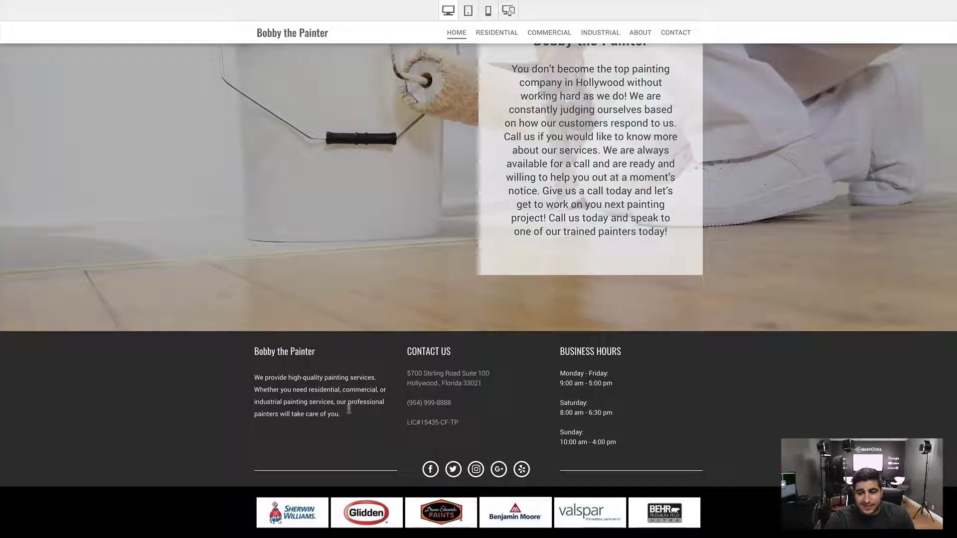
drag(414, 372, 459, 424)
click(502, 411)
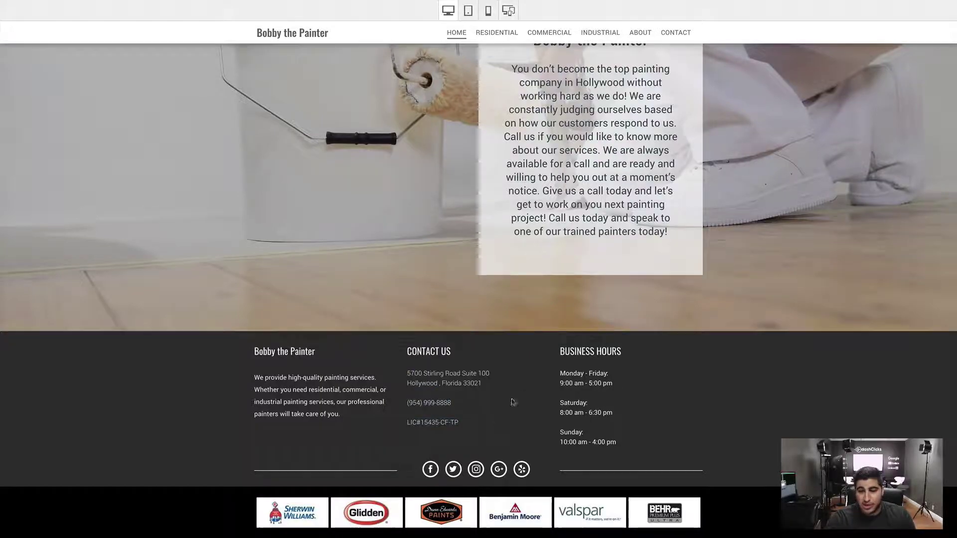
scroll(502, 410, up, 20)
Browse the site's Residential, Interior Painting and Commercial pages
click(494, 43)
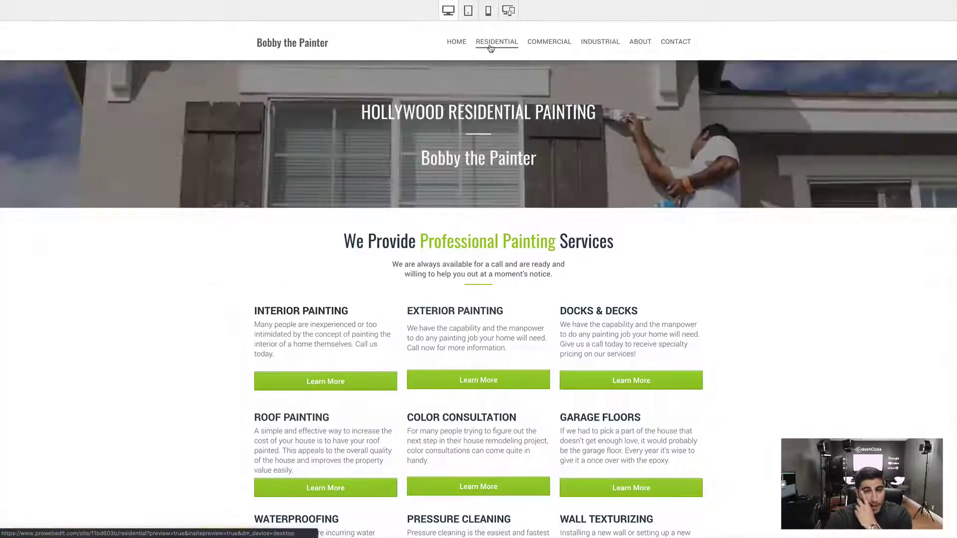
scroll(282, 235, down, 3)
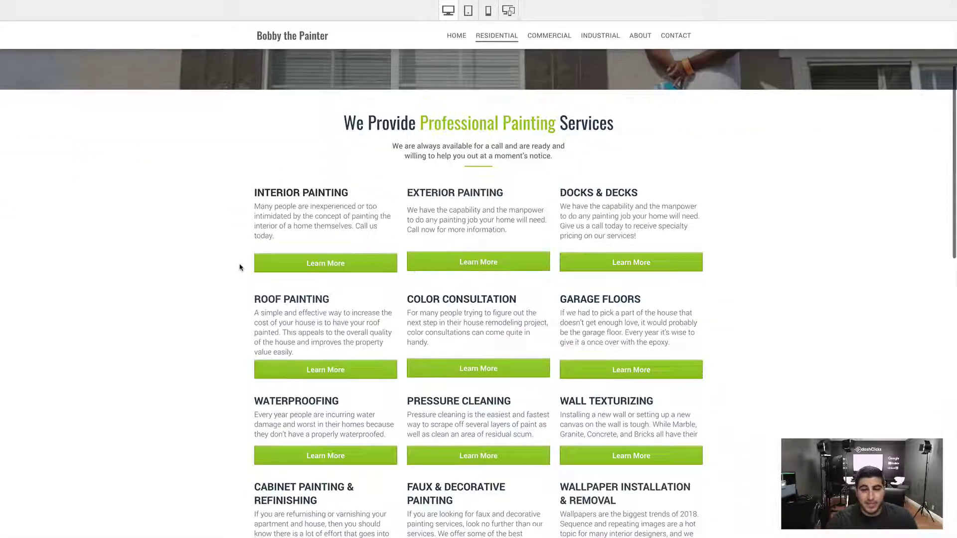
click(291, 247)
scroll(343, 241, down, 10)
scroll(344, 240, up, 10)
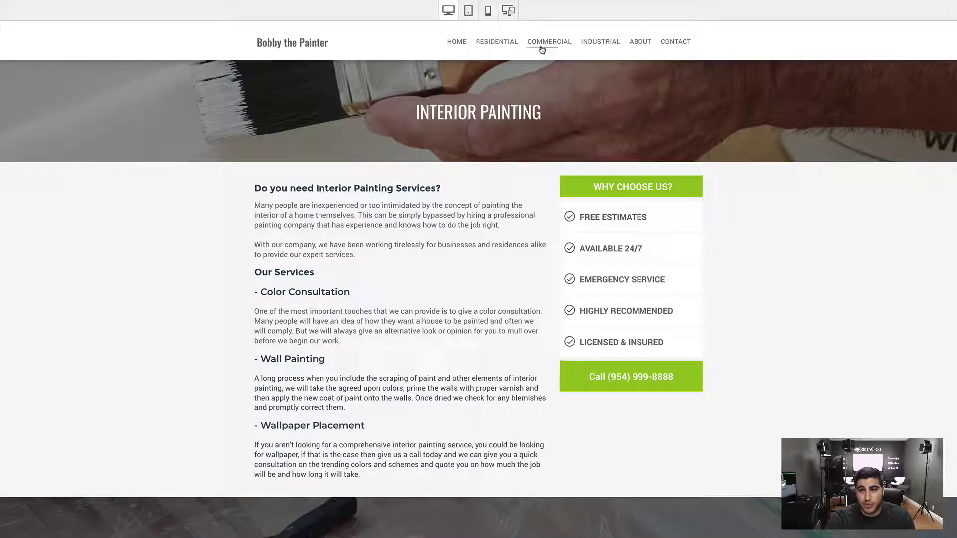
click(536, 50)
scroll(432, 252, down, 10)
scroll(432, 253, up, 10)
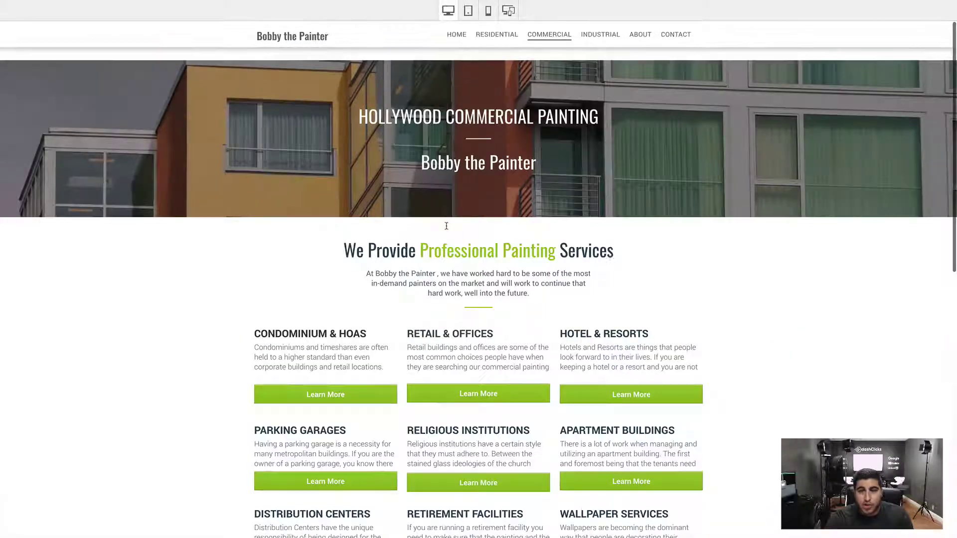
Revisit the Residential page, then look over the Industrial page
click(497, 48)
scroll(406, 218, down, 10)
scroll(613, 92, up, 10)
click(606, 47)
scroll(171, 220, down, 7)
scroll(171, 217, up, 7)
Look over the About and Contact pages, then switch the preview to tablet layout
click(651, 43)
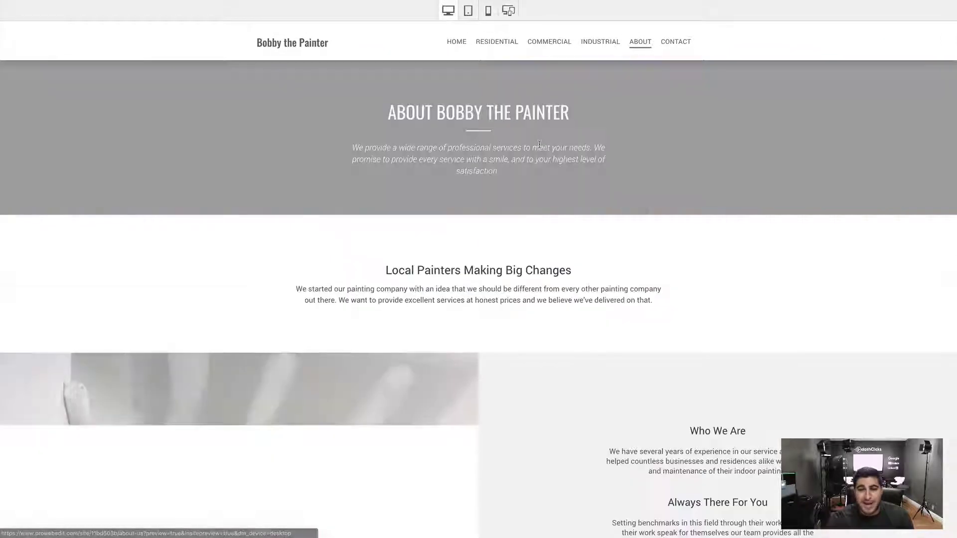
drag(398, 112, 570, 113)
scroll(636, 167, down, 15)
scroll(637, 166, up, 15)
click(678, 41)
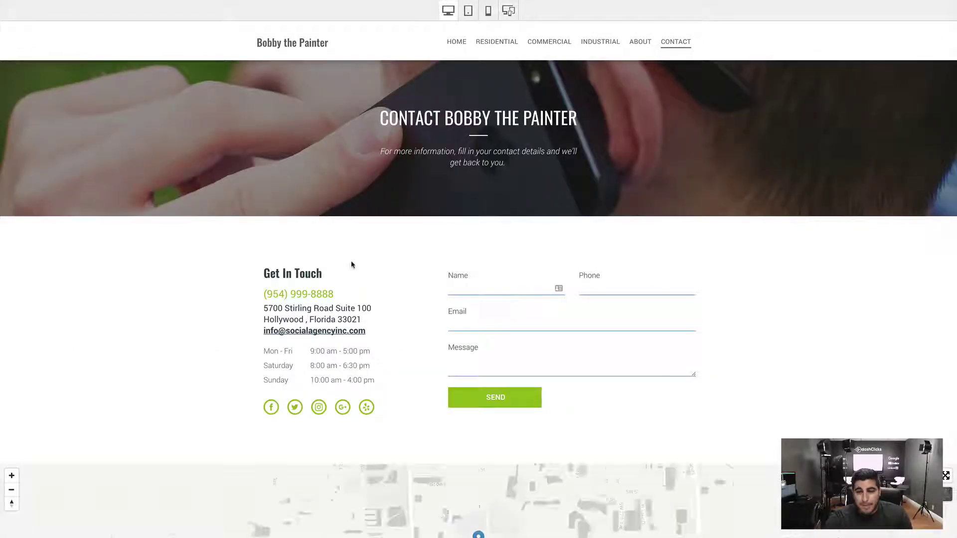
scroll(239, 359, down, 3)
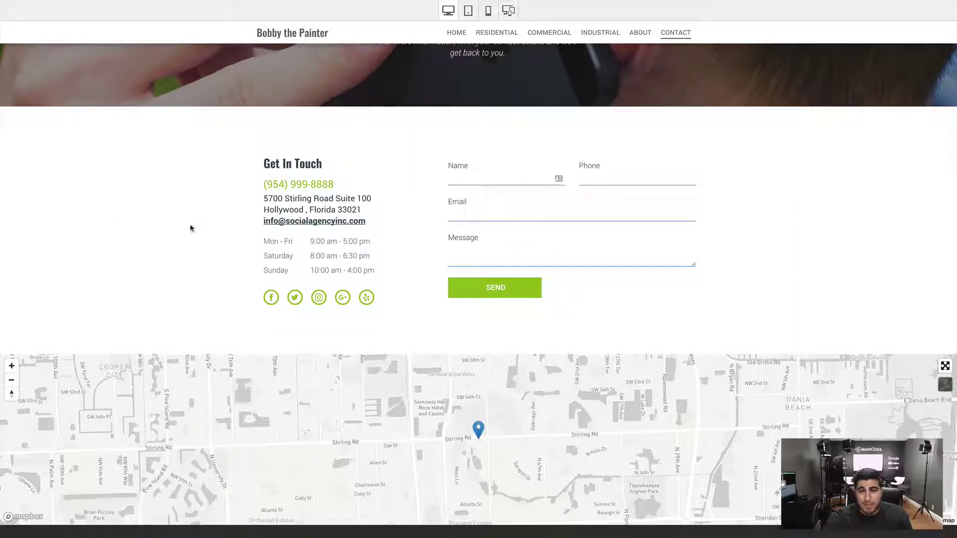
scroll(335, 147, up, 3)
click(468, 11)
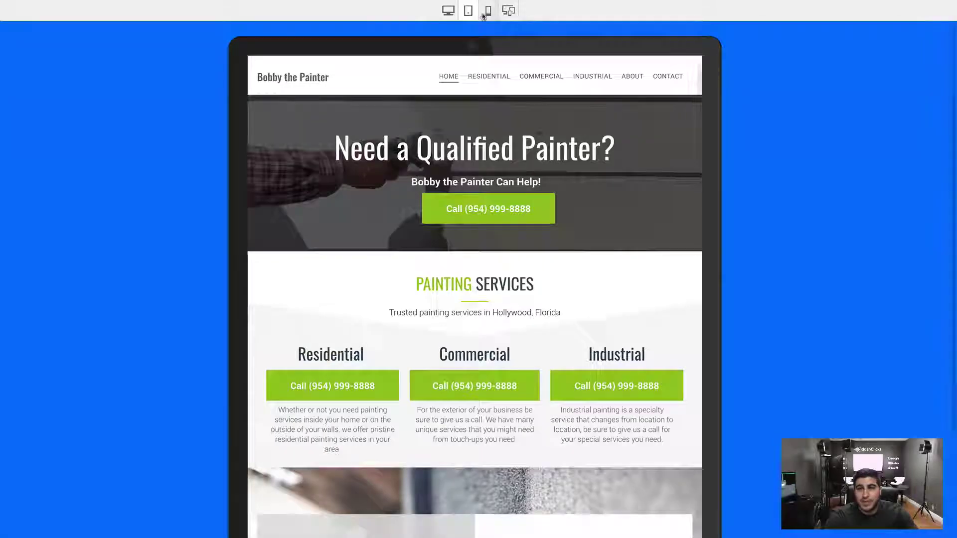
View the Commercial page in the phone layout via its menu, then return home
click(488, 10)
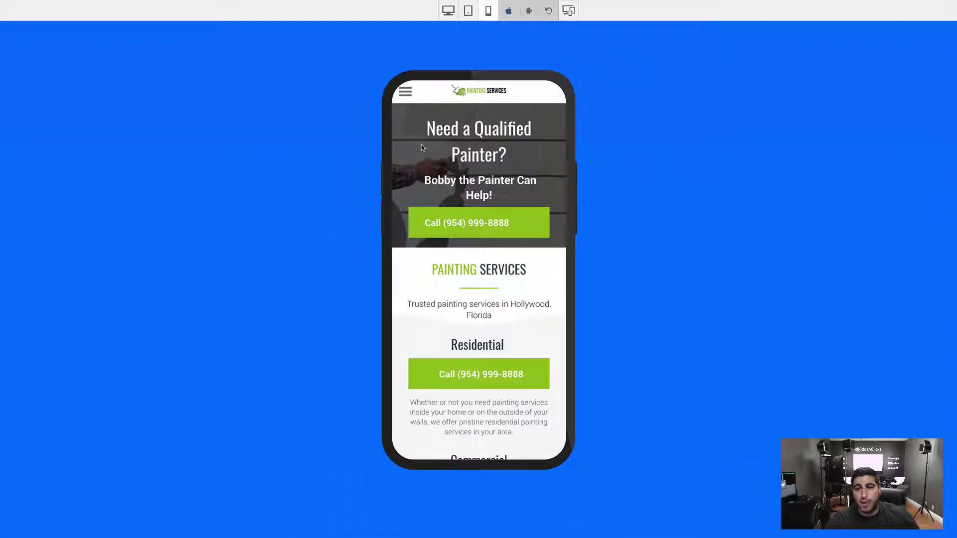
click(408, 94)
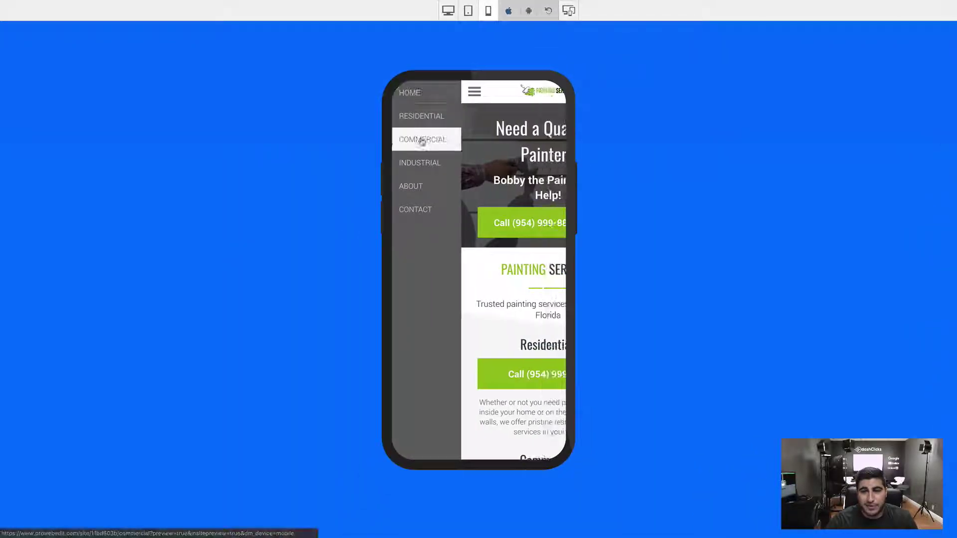
click(421, 140)
scroll(461, 187, down, 10)
scroll(462, 188, up, 12)
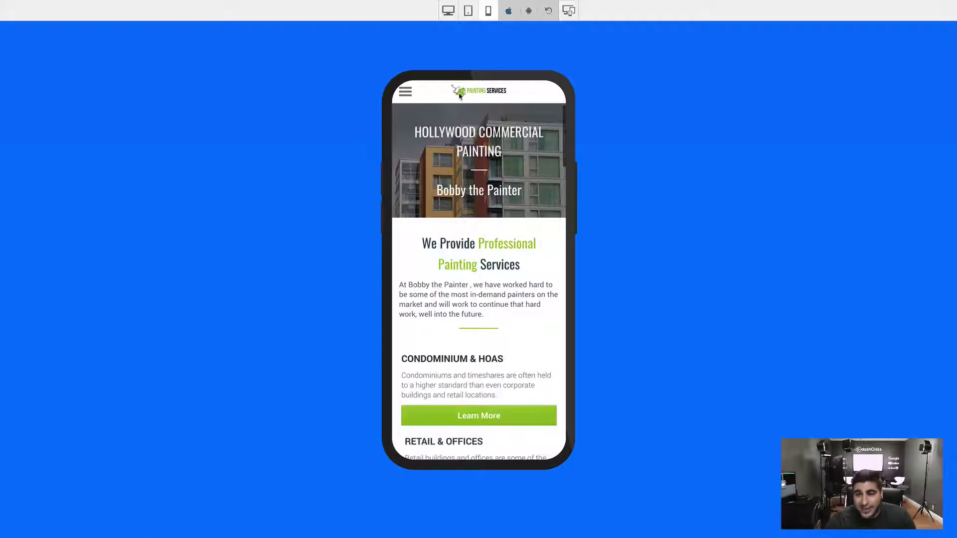
click(477, 95)
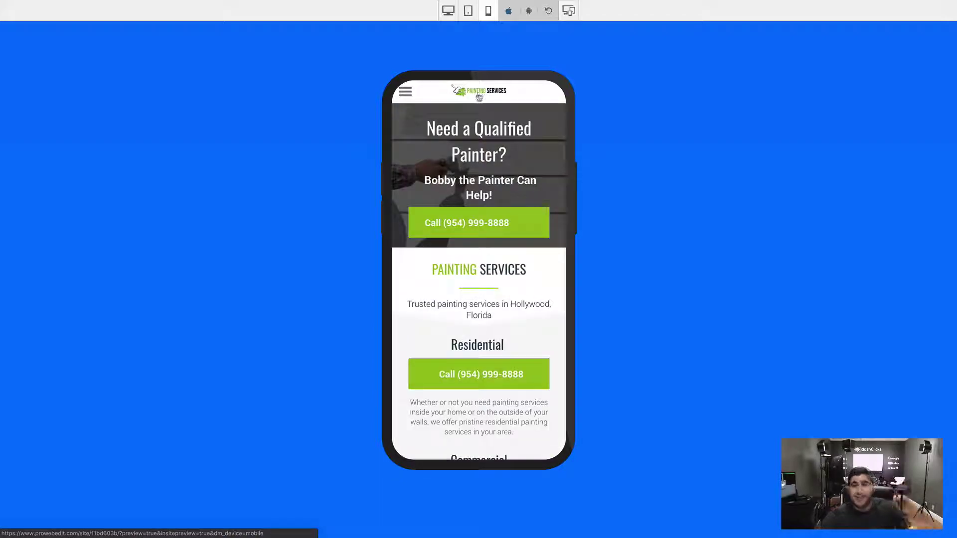
Show desktop, tablet and phone previews together on the home page and exit full-screen
click(568, 11)
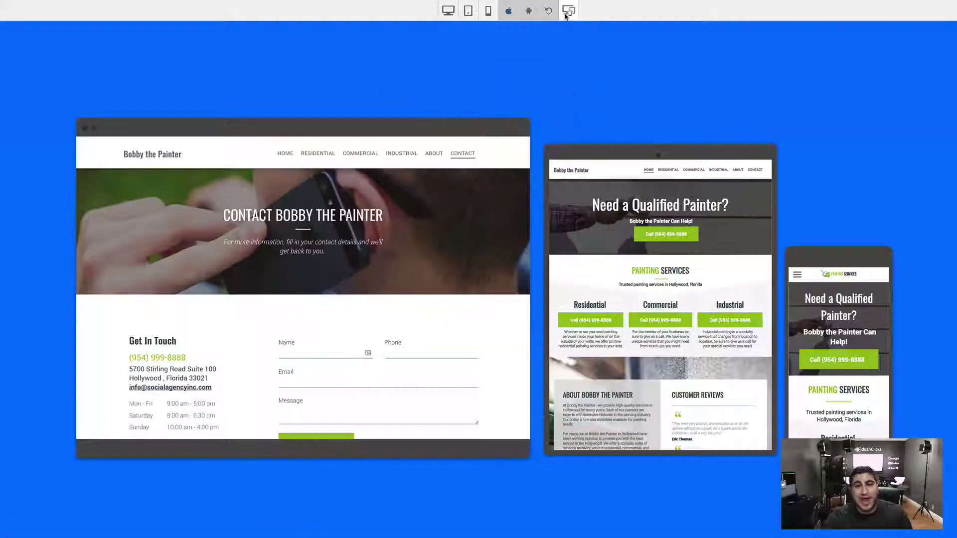
click(285, 154)
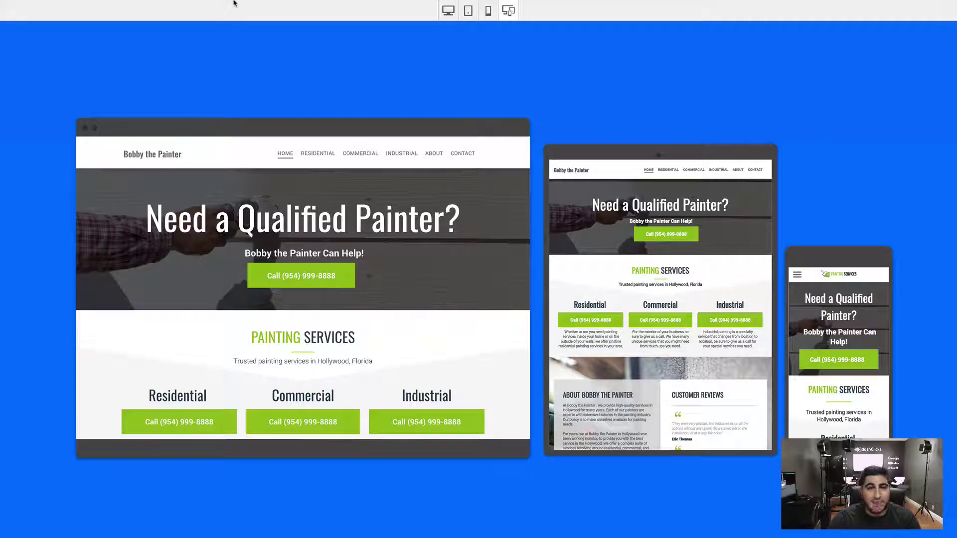
mouse_move(250, 3)
click(28, 11)
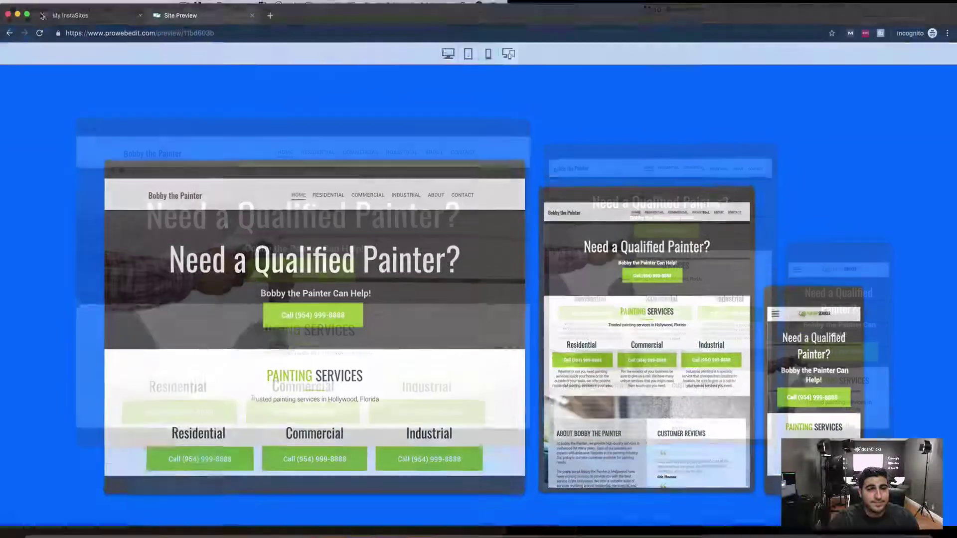
On the My InstaSites list, view Bobby the Painter's More info business details, then close them
click(70, 22)
click(27, 22)
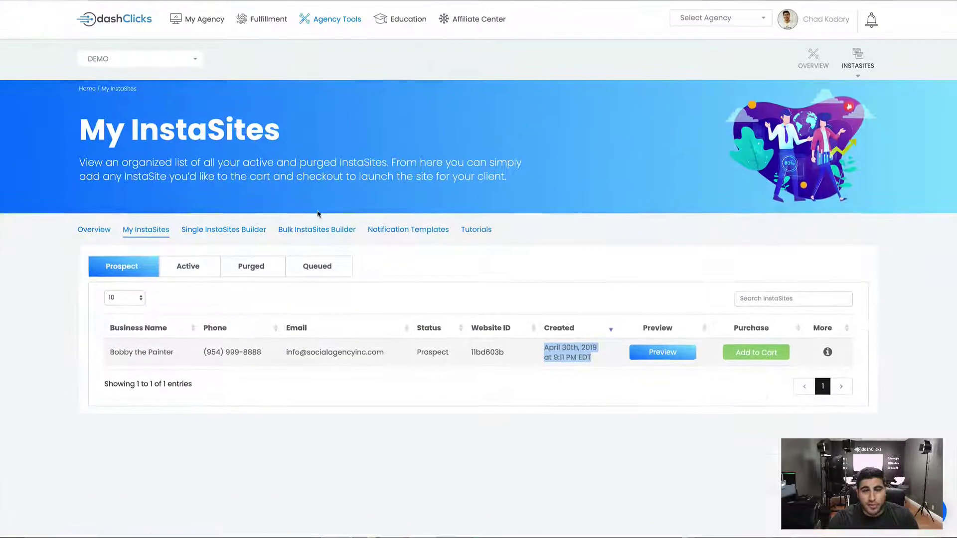
click(678, 299)
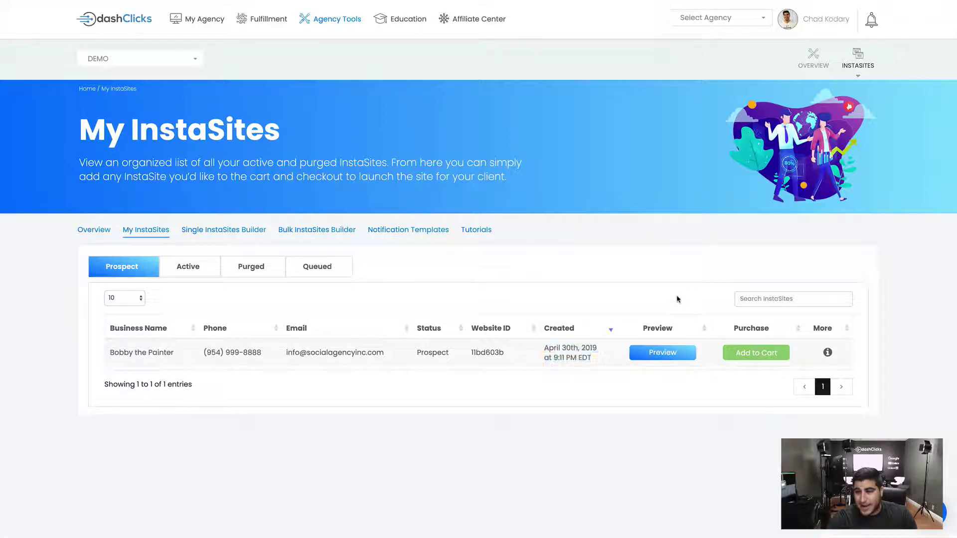
click(828, 353)
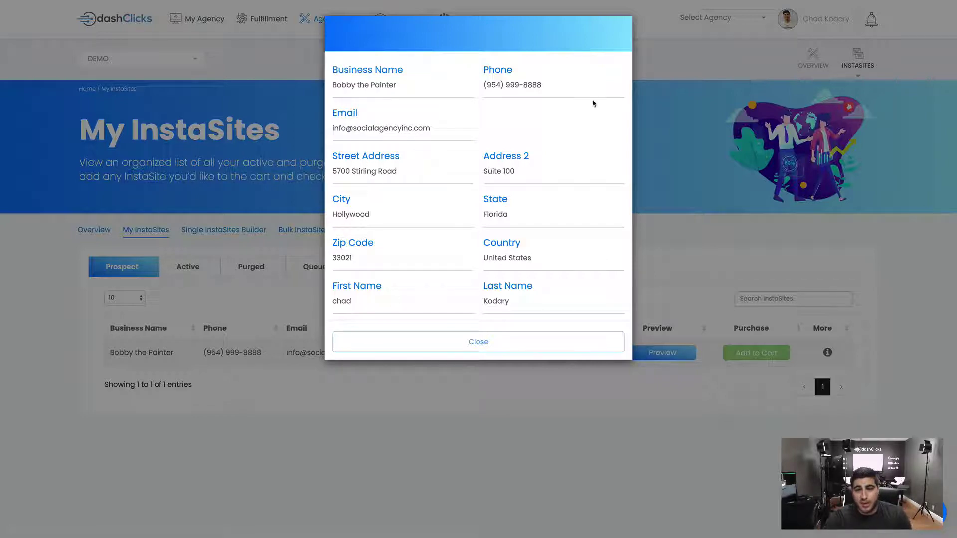
click(481, 342)
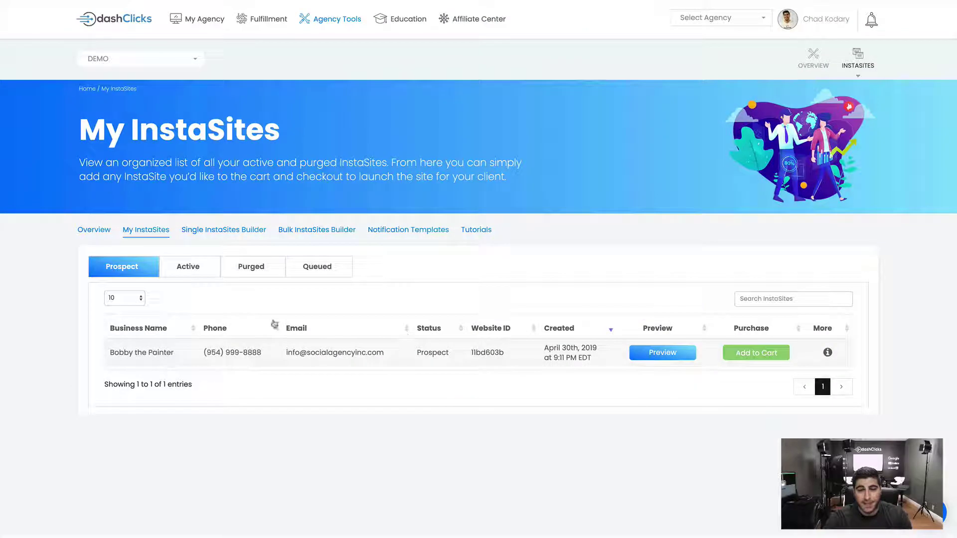
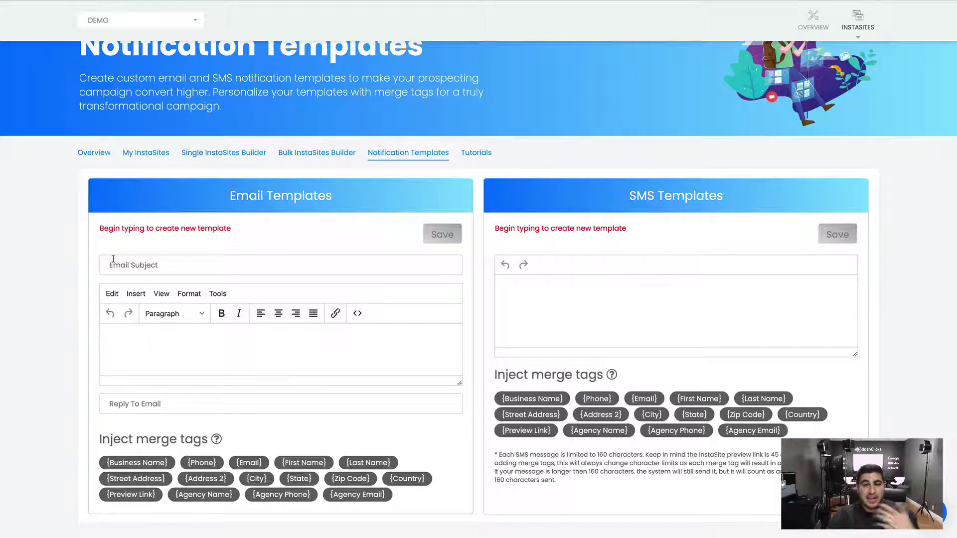
Highlight the new-template hint and the Email and SMS Templates sections
drag(246, 229, 110, 230)
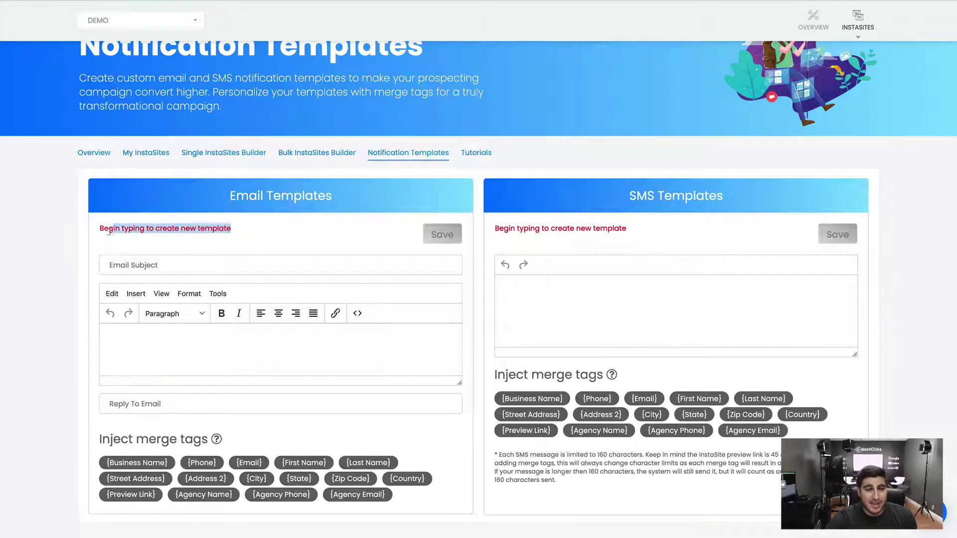
click(105, 230)
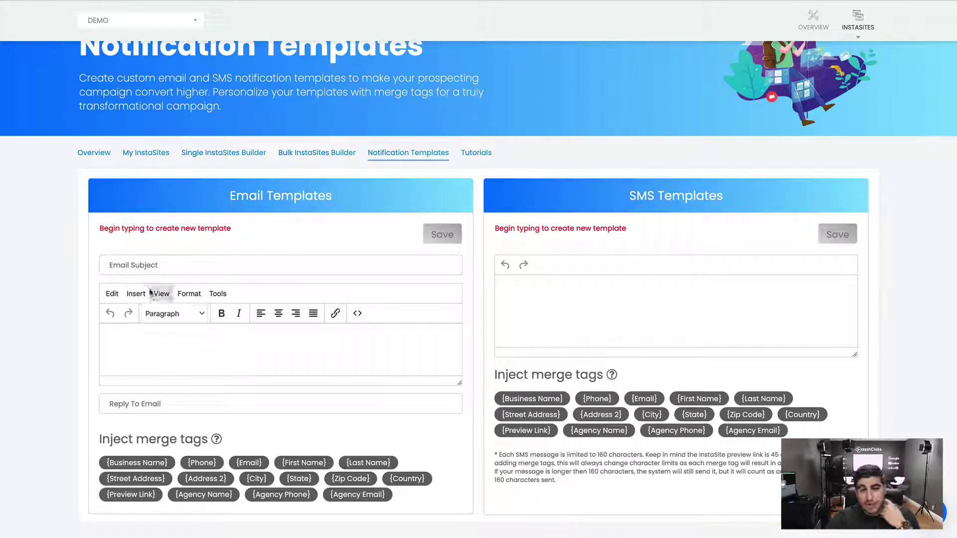
drag(339, 210, 227, 200)
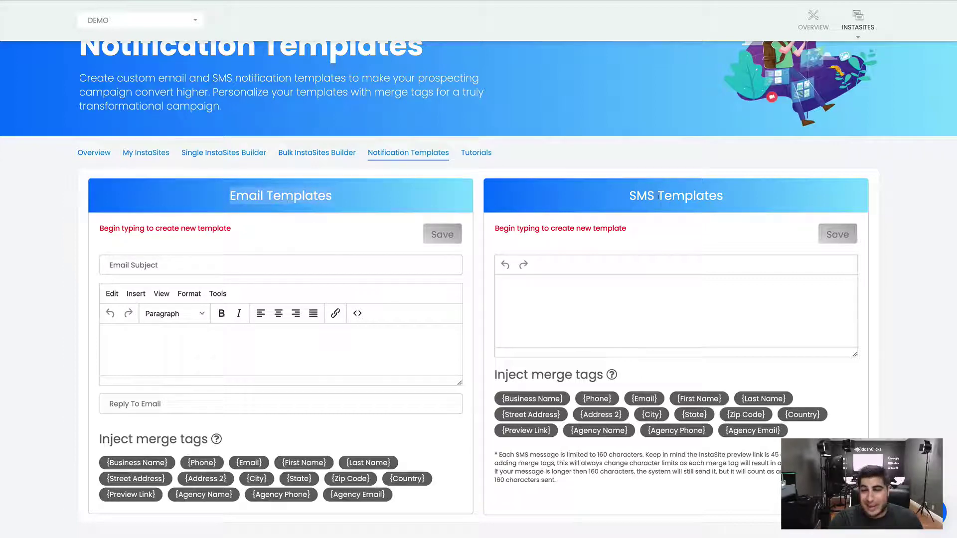
triple_click(312, 206)
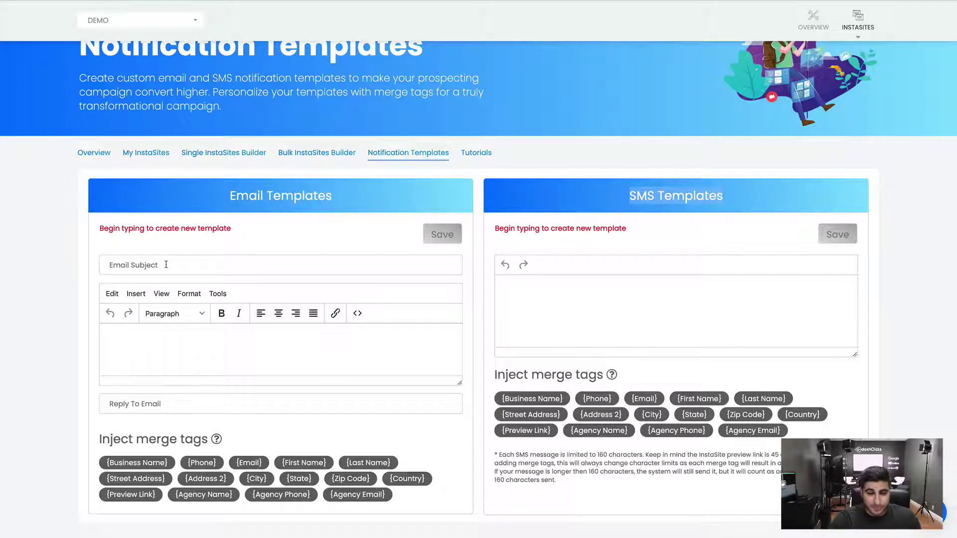
Make the email subject '{Business Name} New Website!' using the Business Name merge tag
click(166, 265)
click(209, 243)
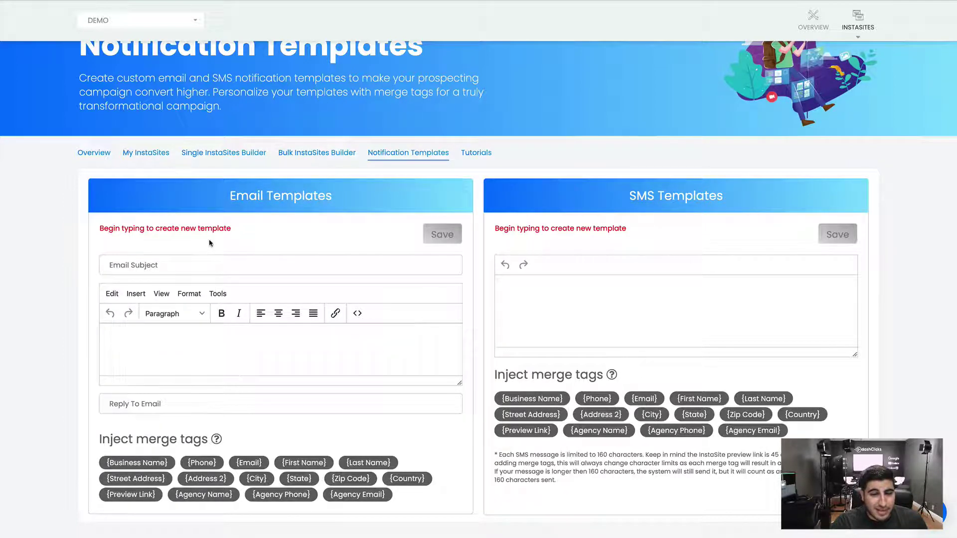
click(188, 263)
text(Your)
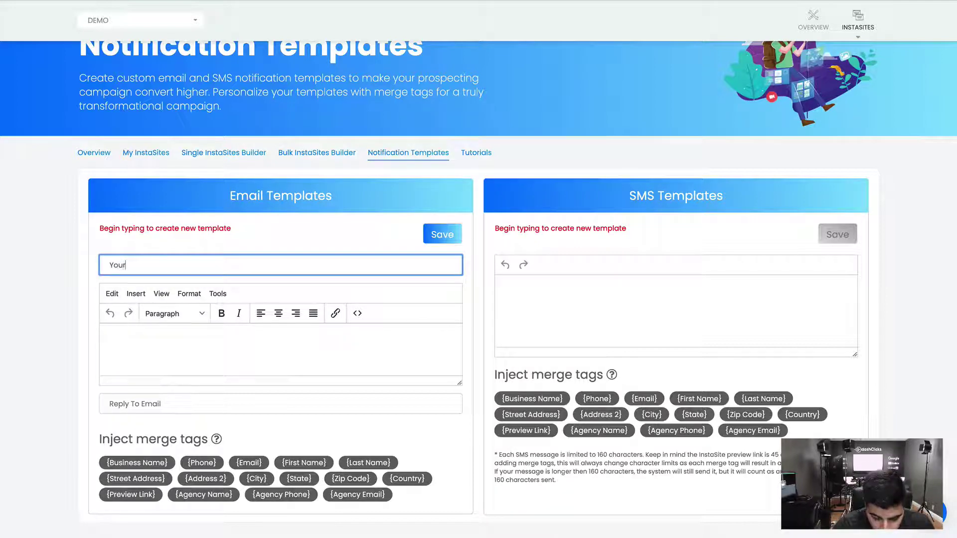
key(BackSpace)
key(BackSpace)
key(BackSpace)
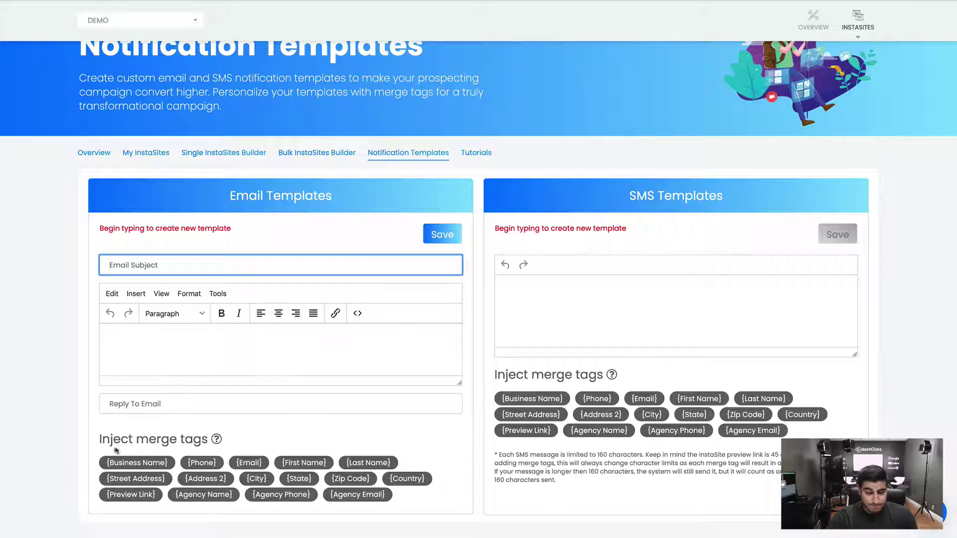
click(126, 462)
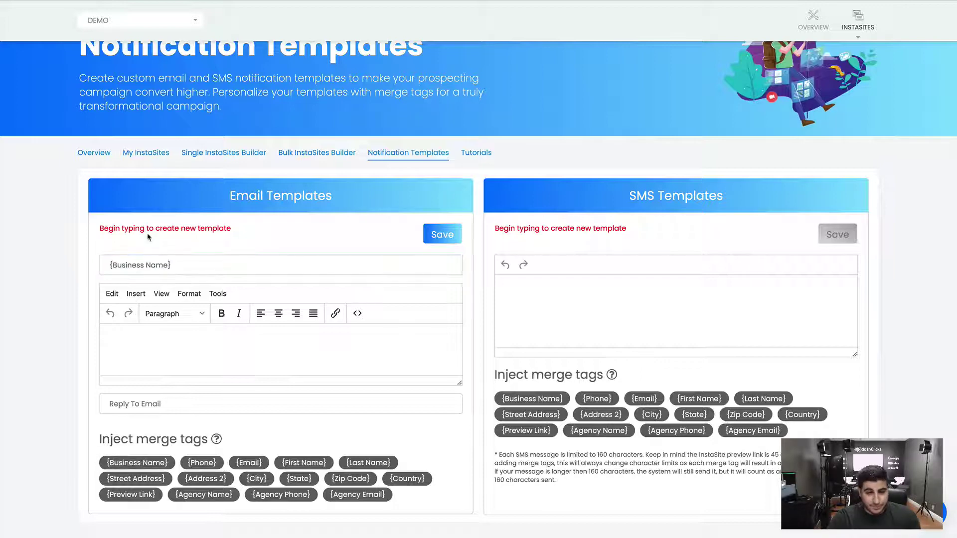
click(186, 267)
drag(186, 267, 58, 264)
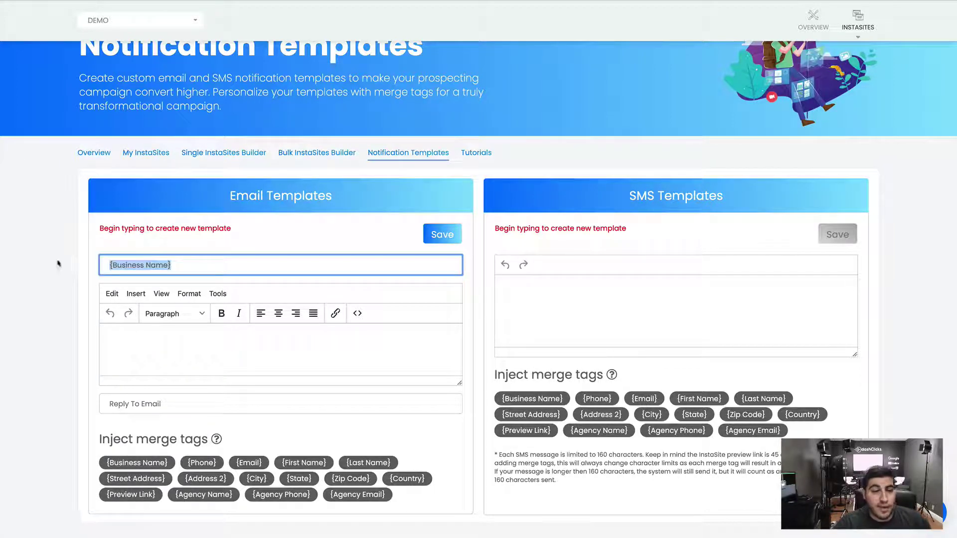
click(186, 261)
text(New Website!)
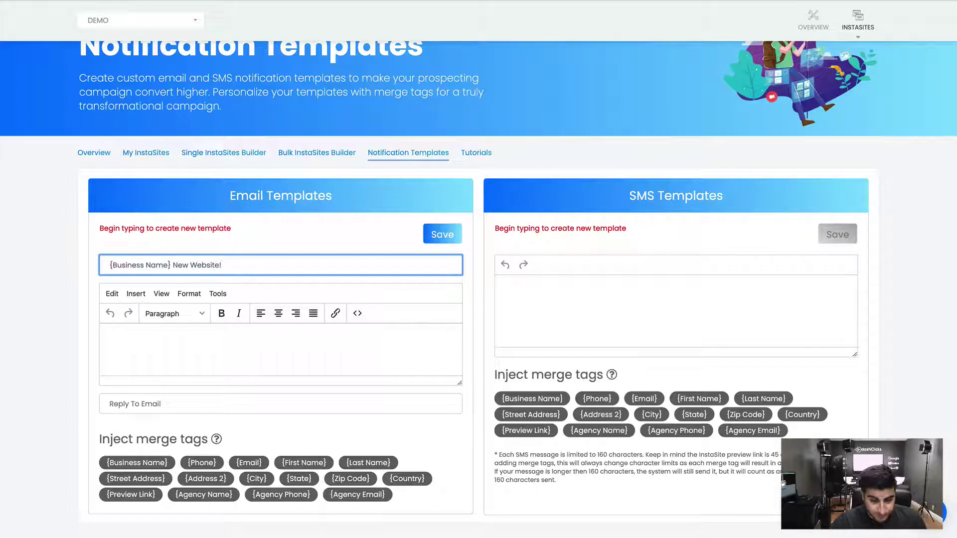
Write 'Hey {First Name}!', the new-website link sentence and {Preview Link} in the email body
click(143, 343)
text(Hey)
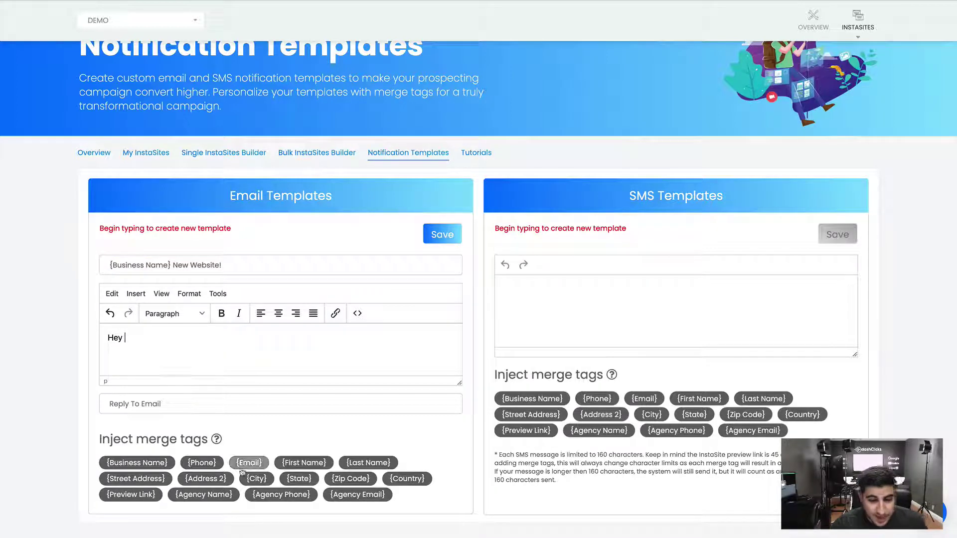
click(301, 464)
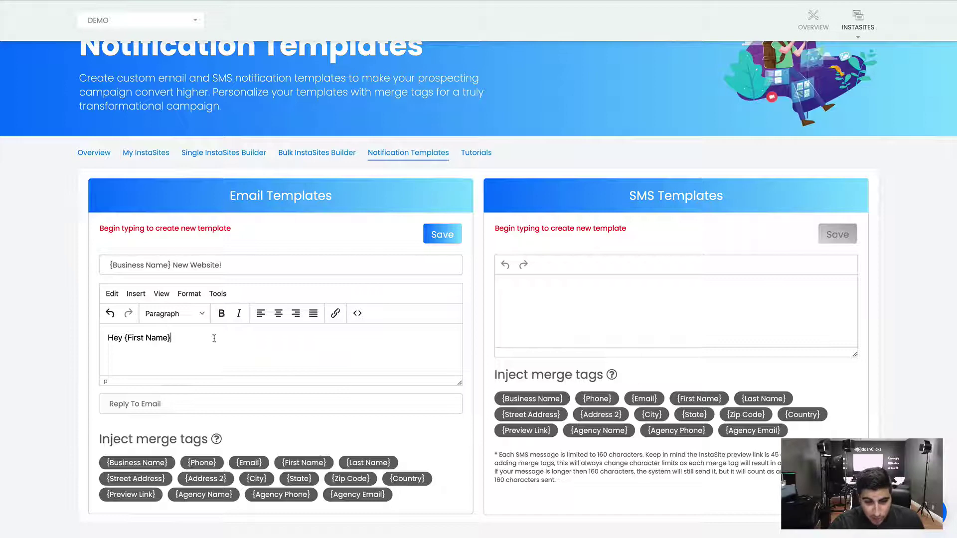
text(!)
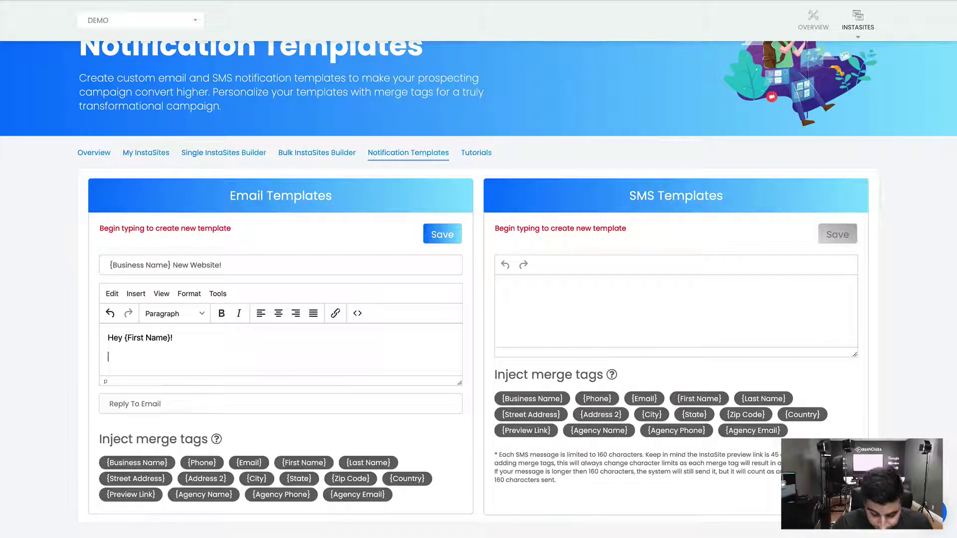
key(Return)
text(Just wante)
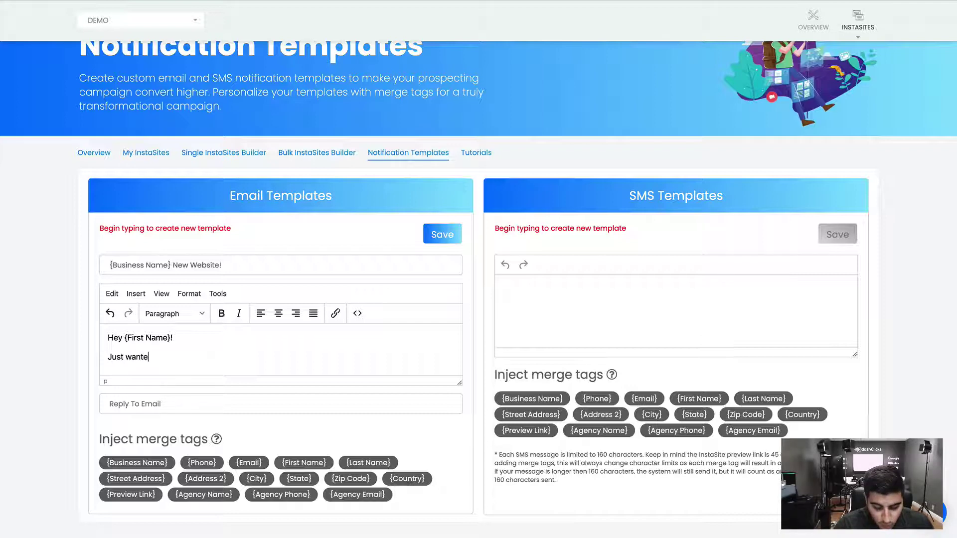
text(d to send you t)
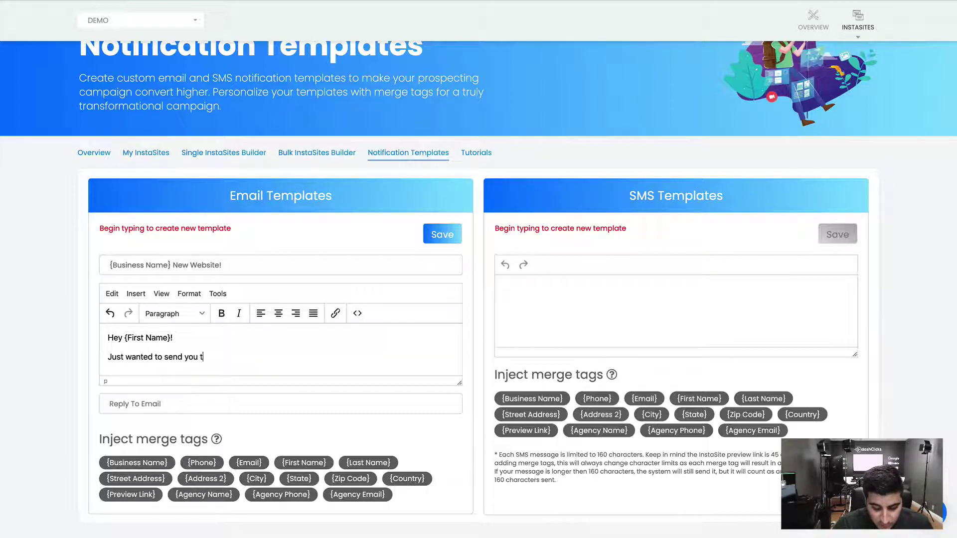
text(he link to yo)
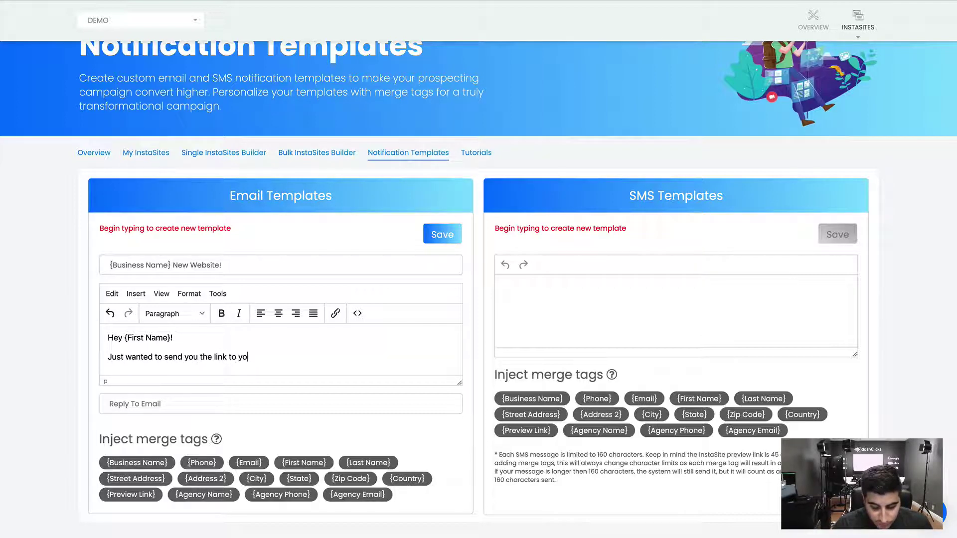
text(ur brand new website!)
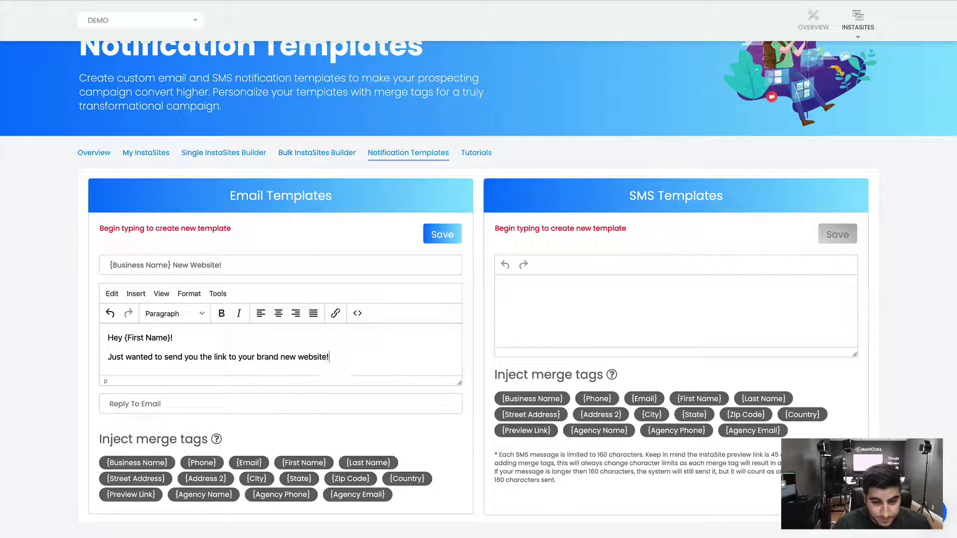
key(Return)
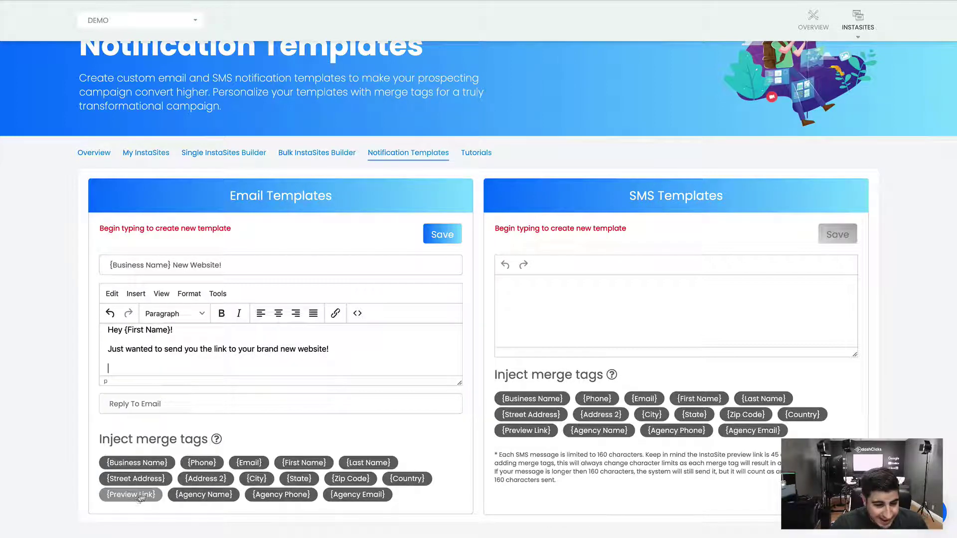
click(138, 496)
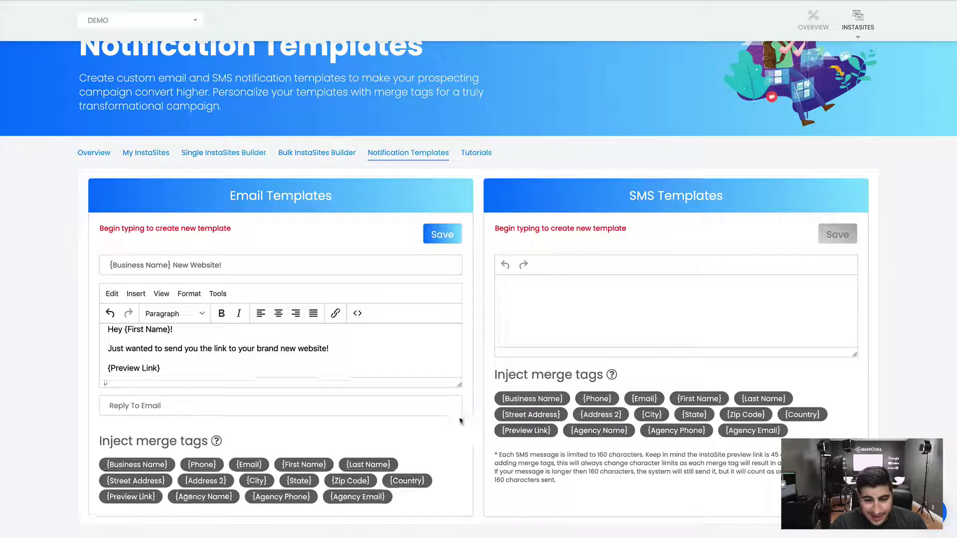
Add the 'Regards,' sign-off followed by the {Agency Name}, {Agency Phone} and {Agency Email} tags
drag(457, 390, 458, 461)
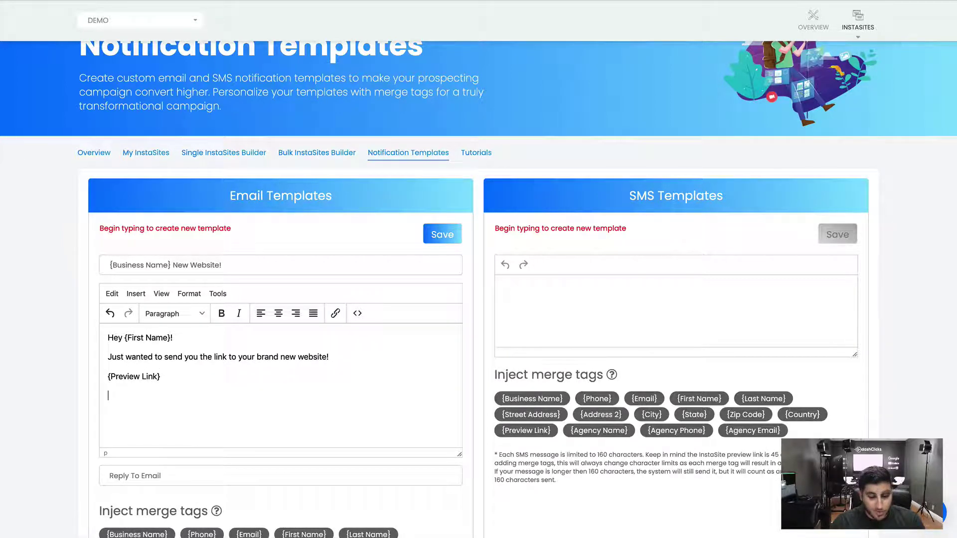
text(Regar)
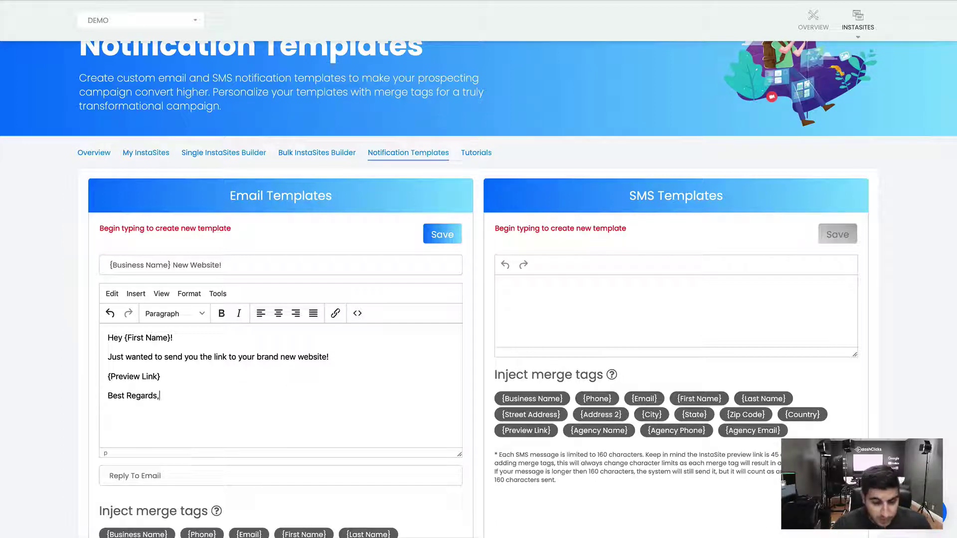
text(ds,)
scroll(214, 394, down, 2)
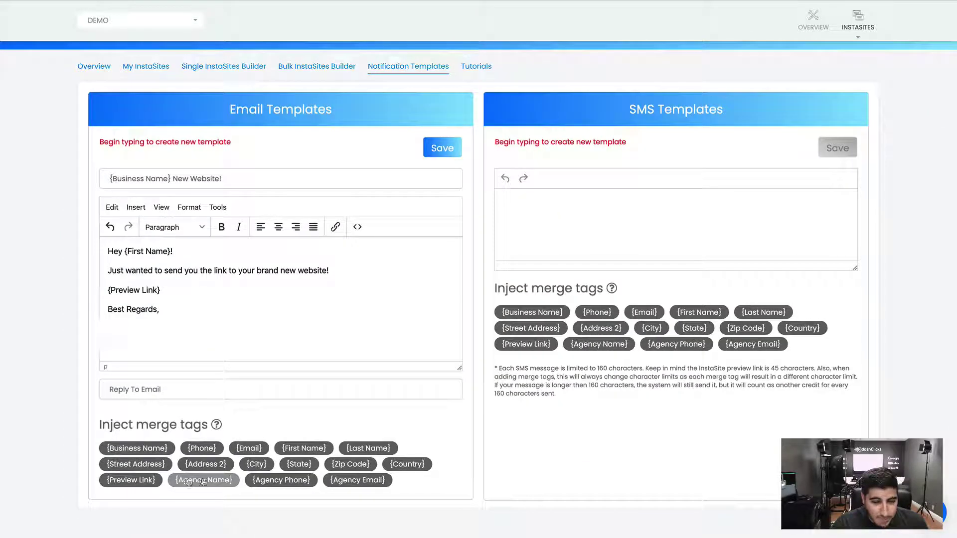
click(202, 481)
click(281, 480)
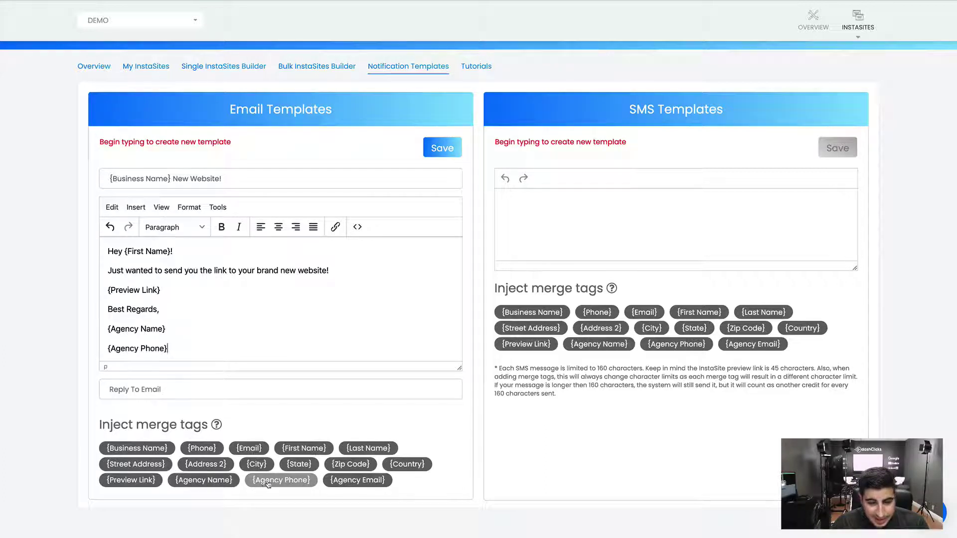
click(347, 481)
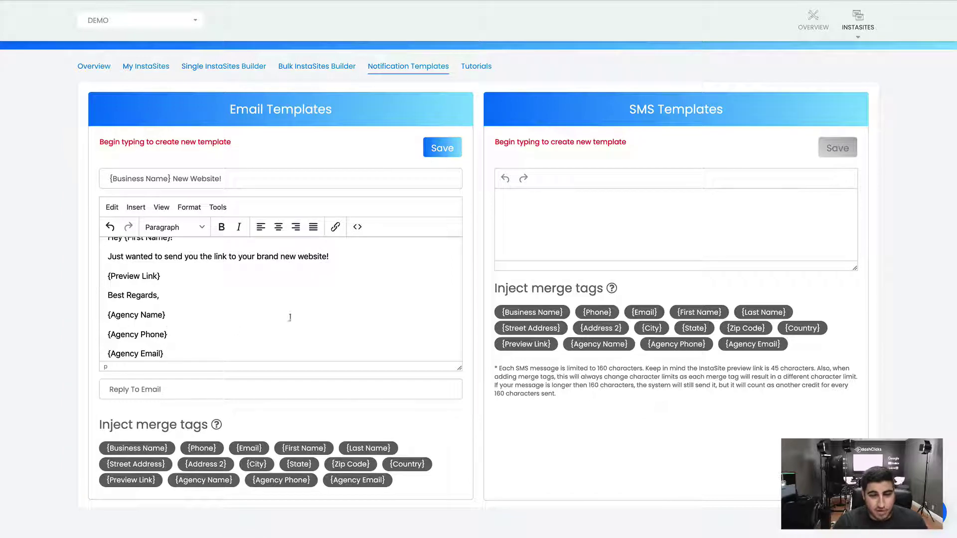
scroll(174, 282, up, 1)
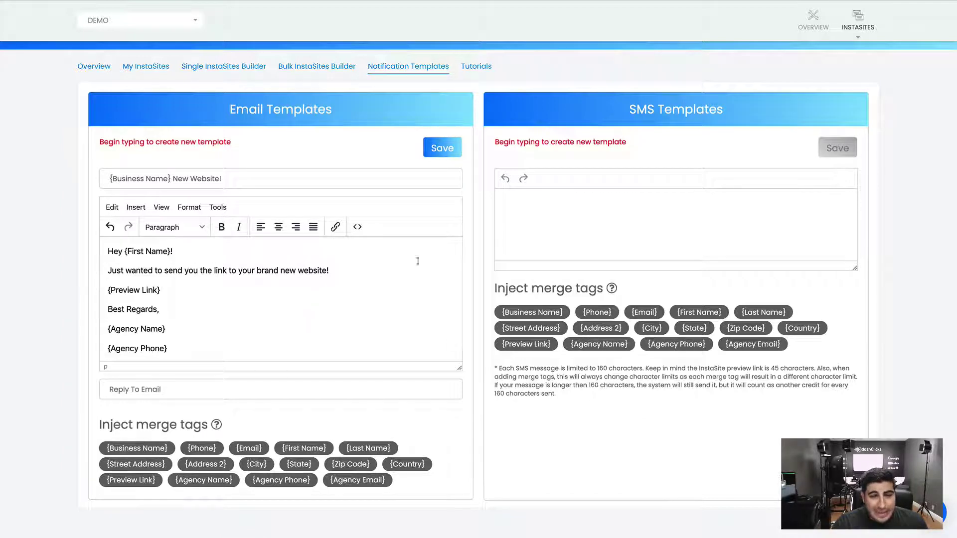
click(358, 227)
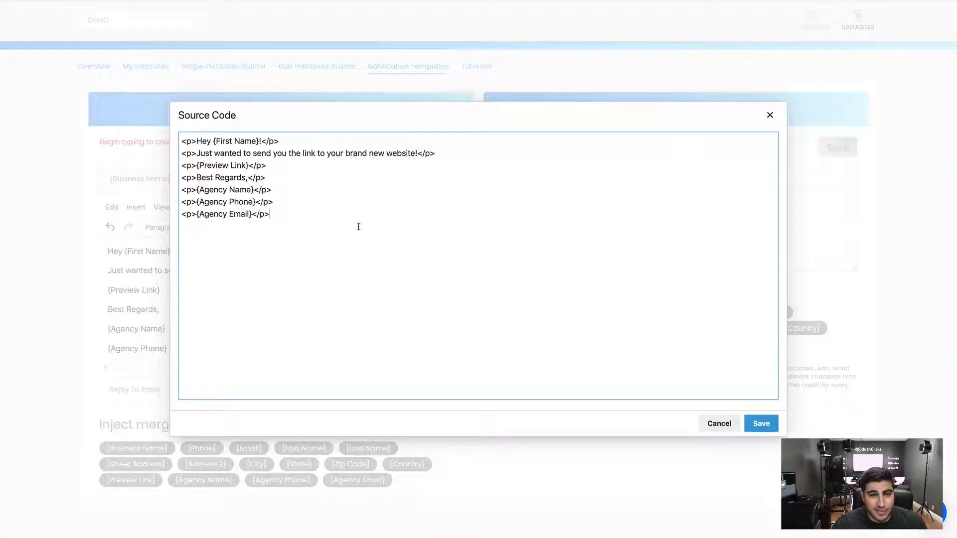
In the HTML source, replace the paragraph tags between the agency name, phone and email lines with <br>, then save
drag(277, 202, 254, 202)
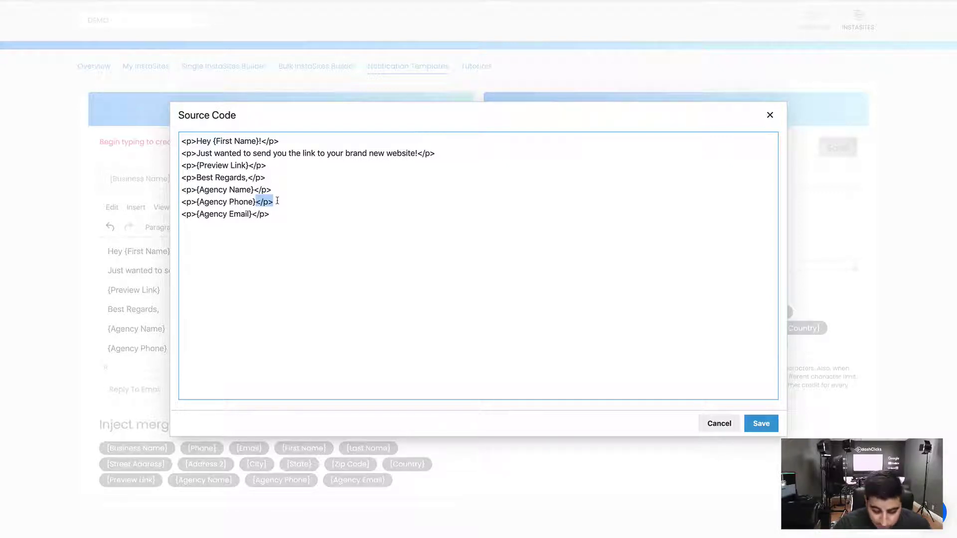
text(br)
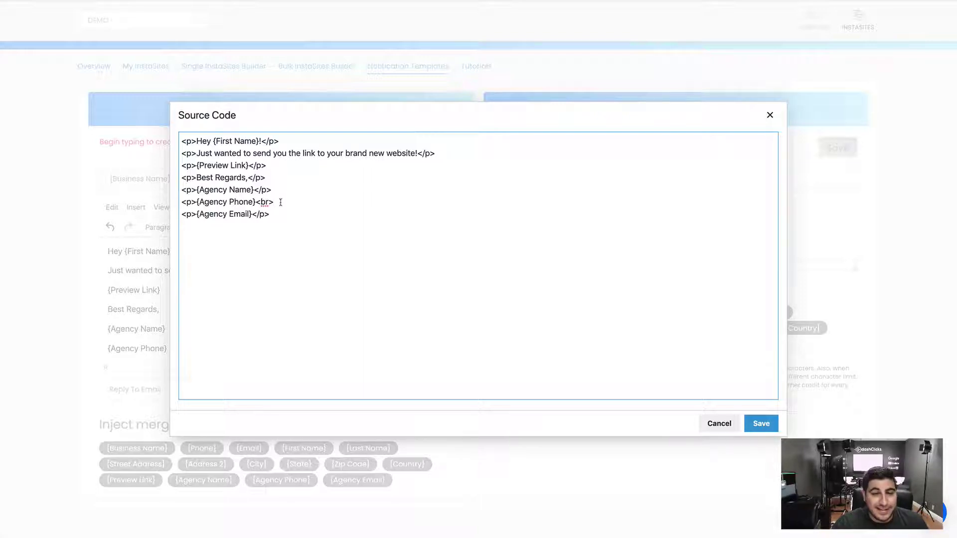
drag(281, 202, 255, 203)
drag(196, 215, 181, 203)
key(BackSpace)
key(BackSpace)
drag(272, 190, 254, 190)
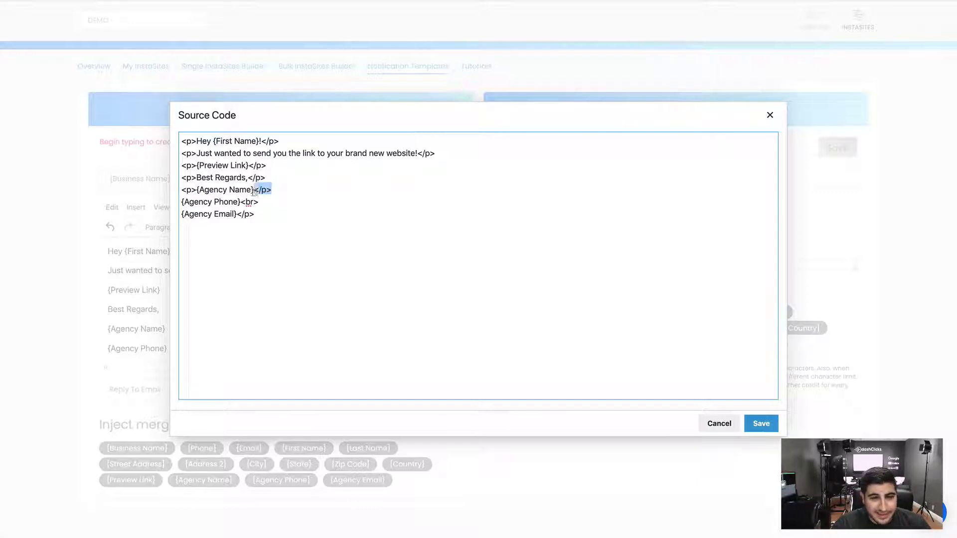
text(<br>)
click(761, 425)
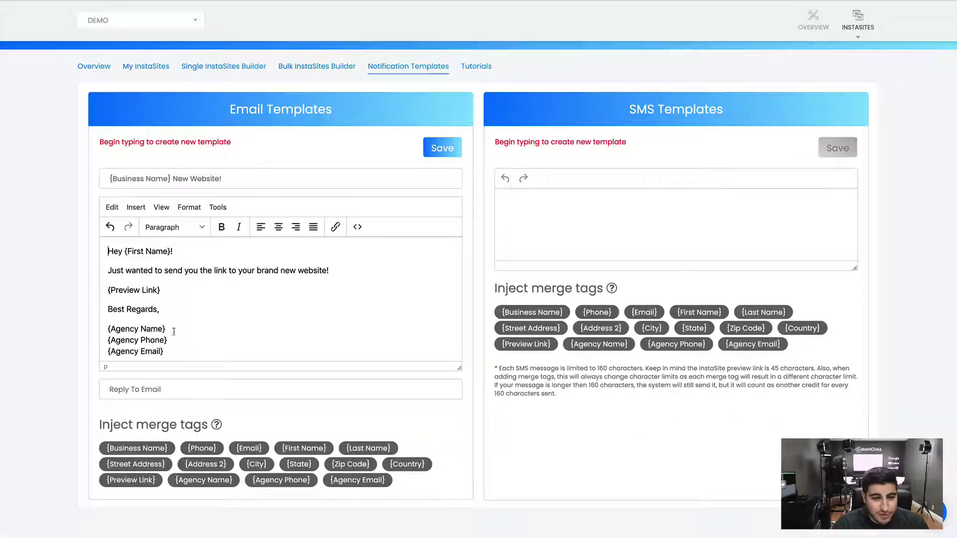
Fill the email template's Reply To Email field with a test address
triple_click(119, 327)
click(145, 289)
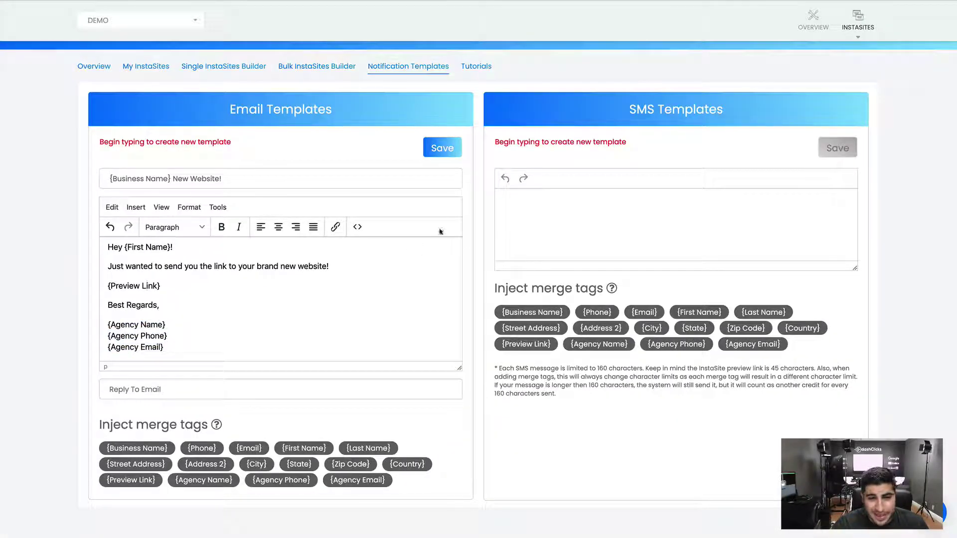
scroll(259, 325, down, 1)
scroll(181, 252, up, 1)
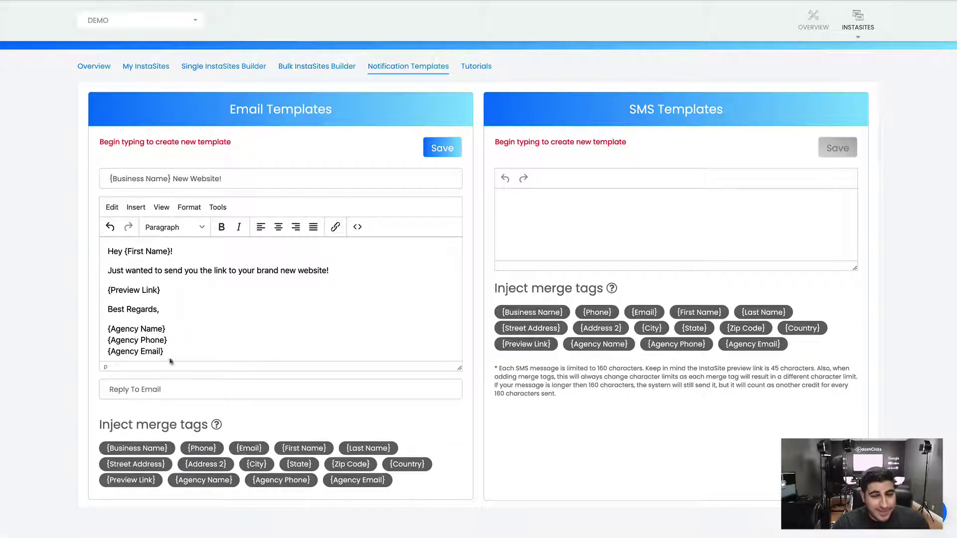
click(144, 394)
click(24, 383)
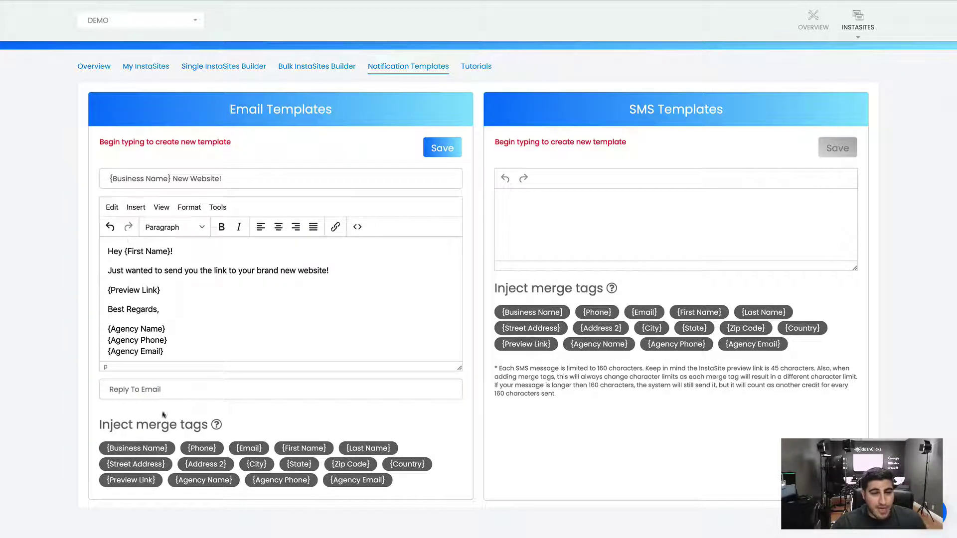
click(163, 390)
text(t)
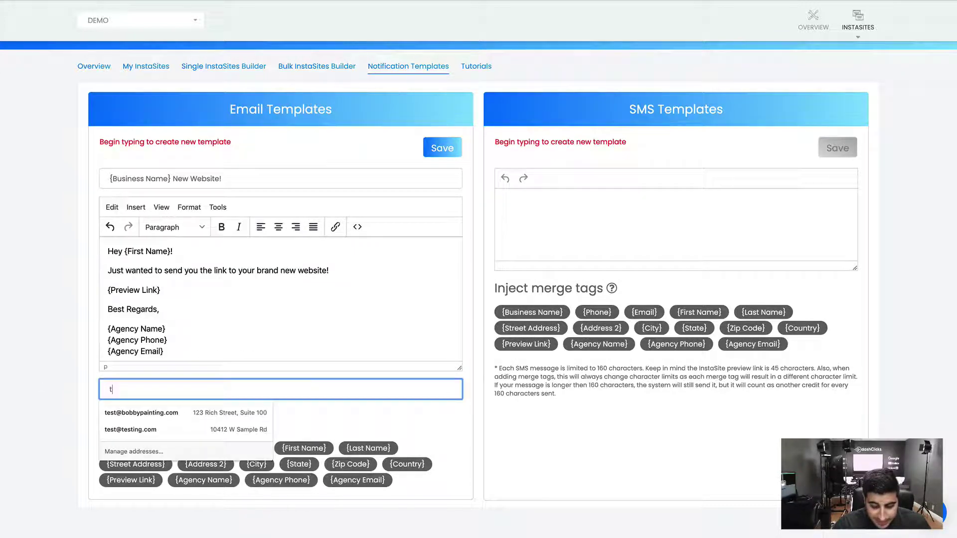
text(esting@)
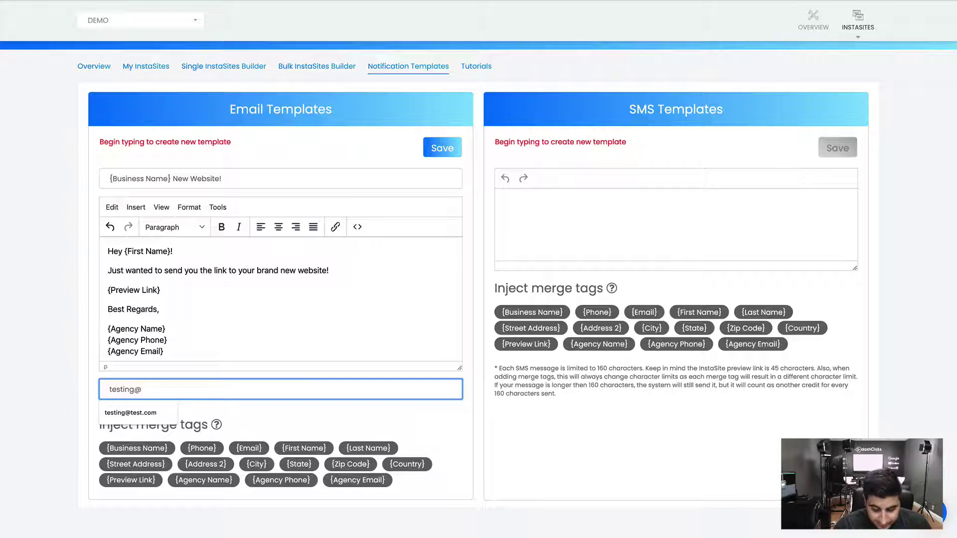
text(testing.com)
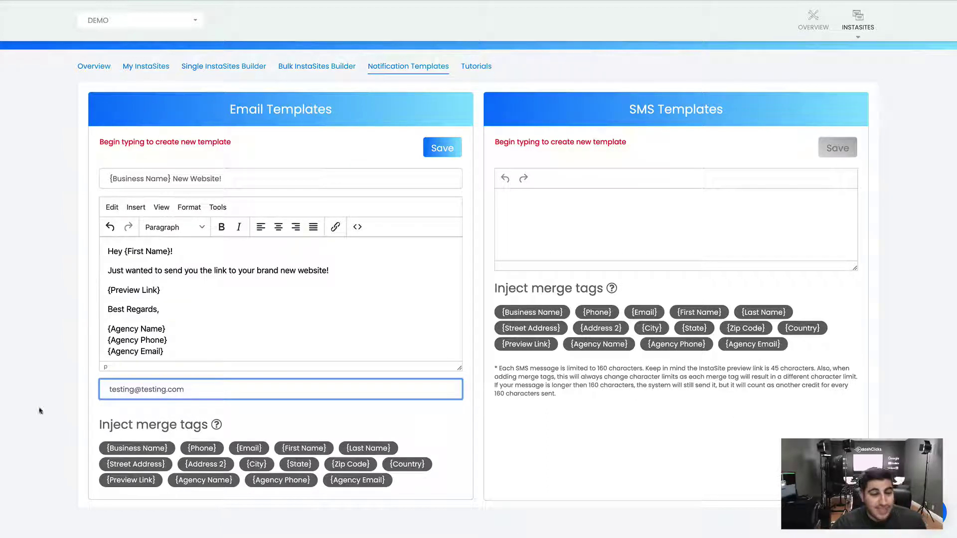
click(40, 410)
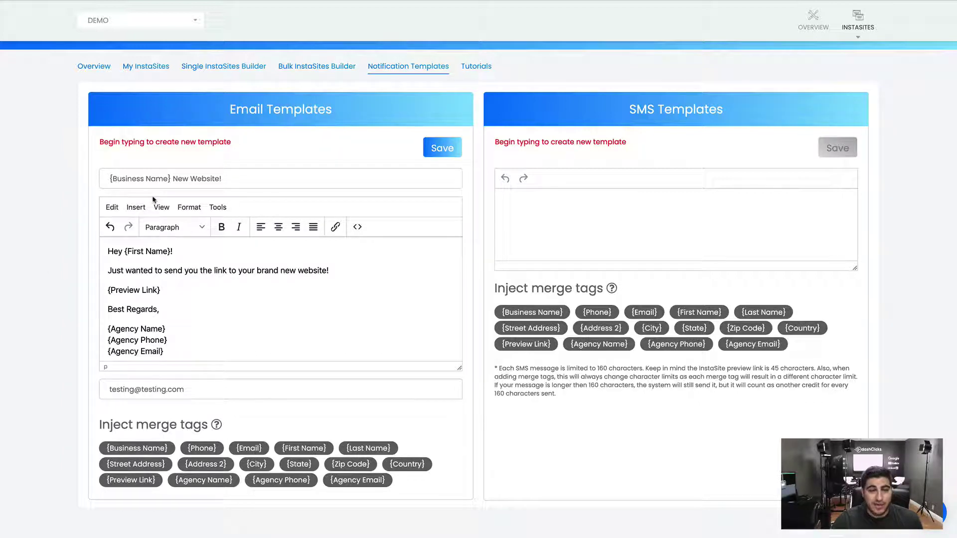
drag(175, 178, 83, 178)
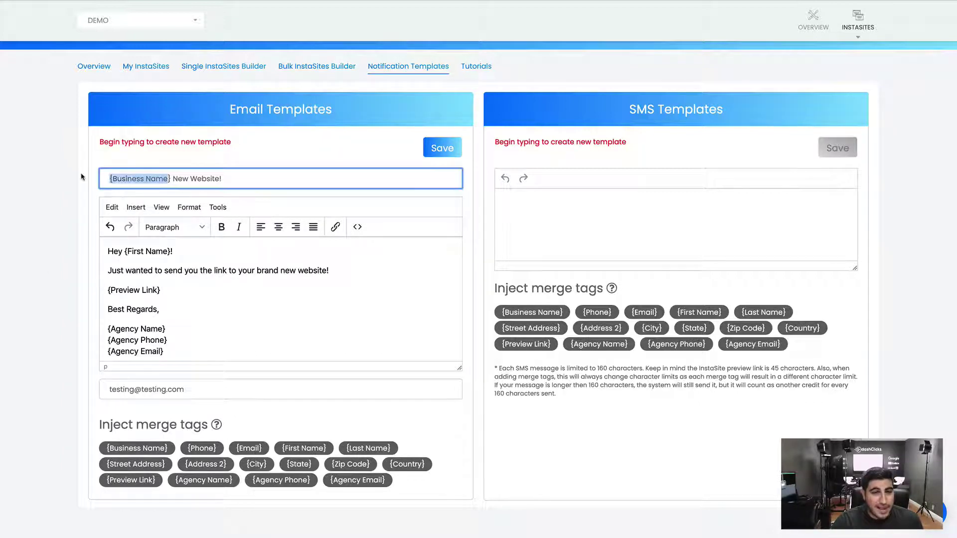
click(181, 178)
Select each part of the subject and body in turn to review the template text
drag(180, 178, 237, 175)
click(174, 280)
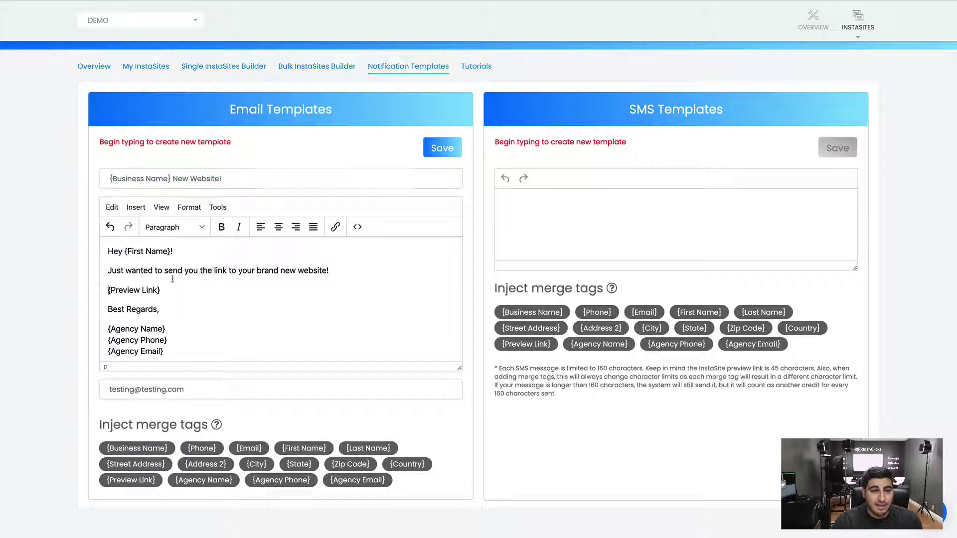
drag(125, 251, 181, 252)
drag(126, 270, 338, 271)
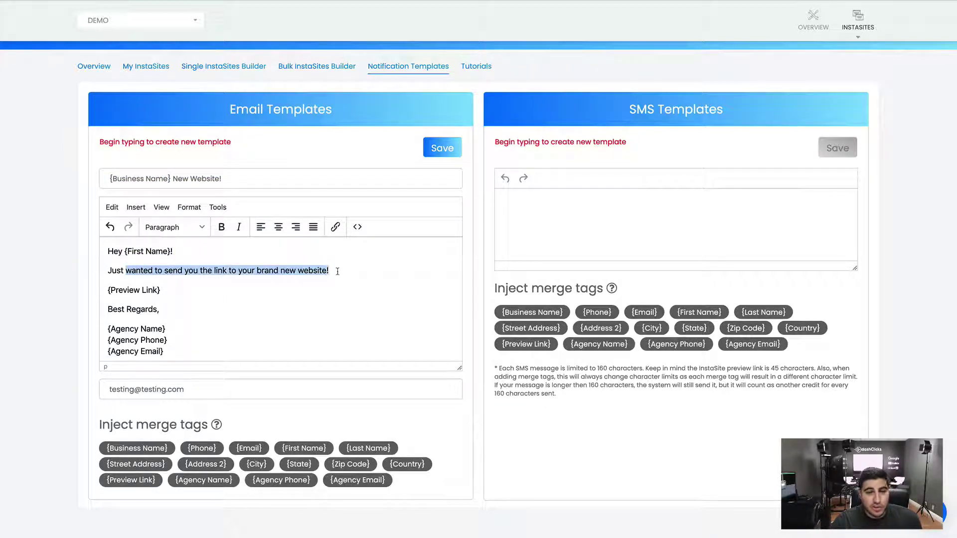
click(257, 270)
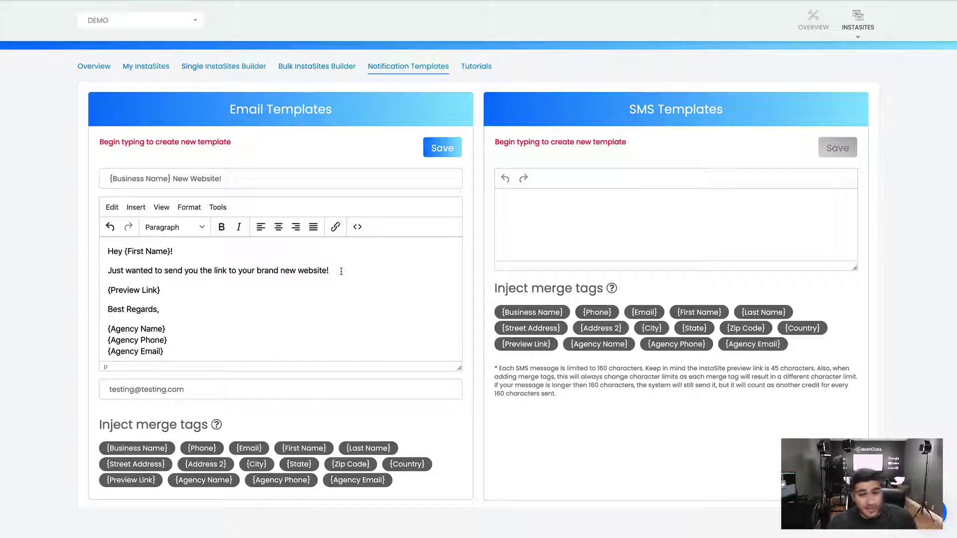
drag(184, 291, 98, 295)
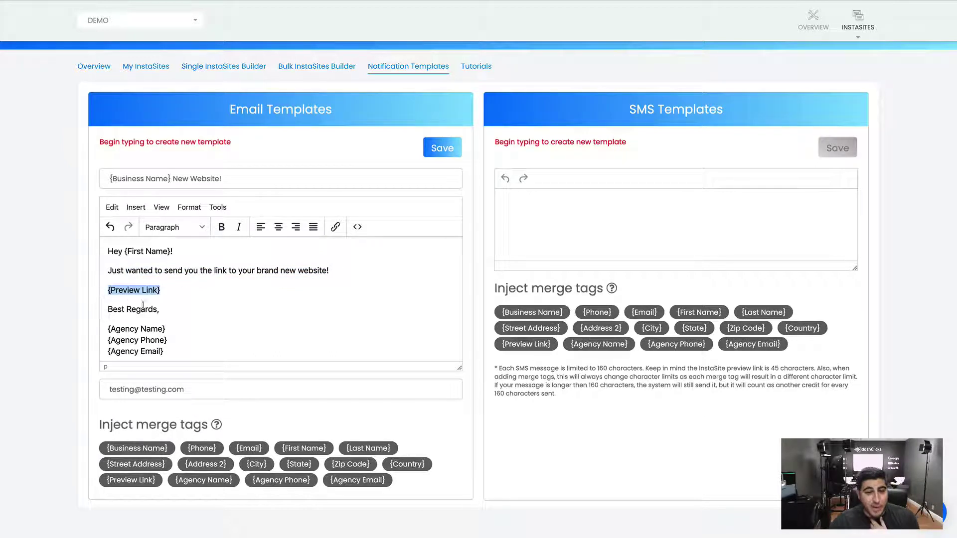
drag(171, 311, 78, 315)
drag(187, 330, 99, 332)
drag(189, 338, 99, 342)
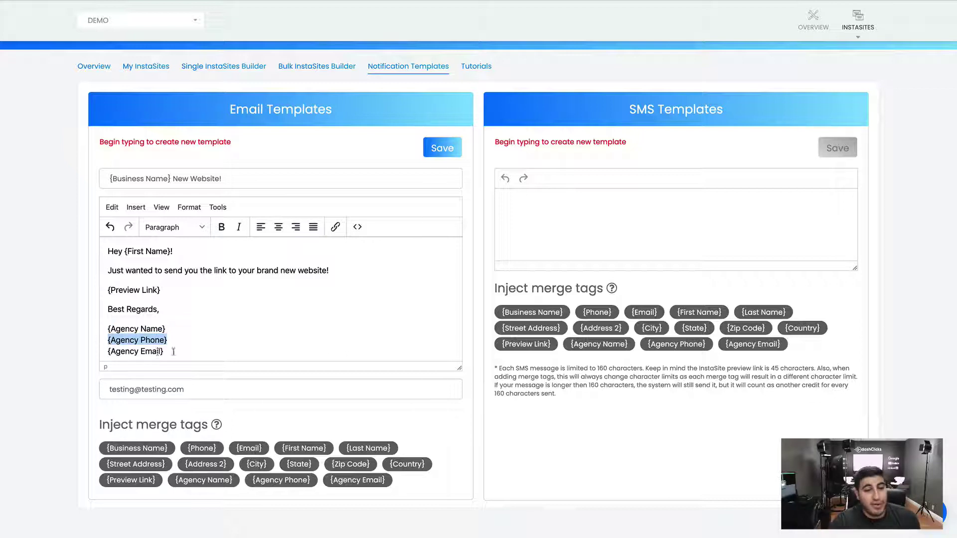
drag(173, 351, 100, 353)
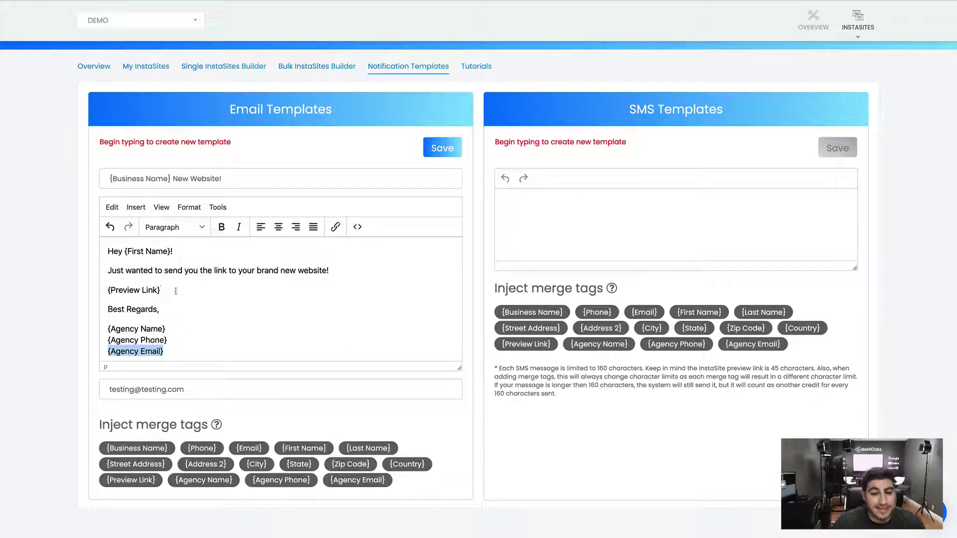
Make {Preview Link} bold and the 'Best Regards,' sign-off italic
drag(176, 292, 82, 292)
click(222, 227)
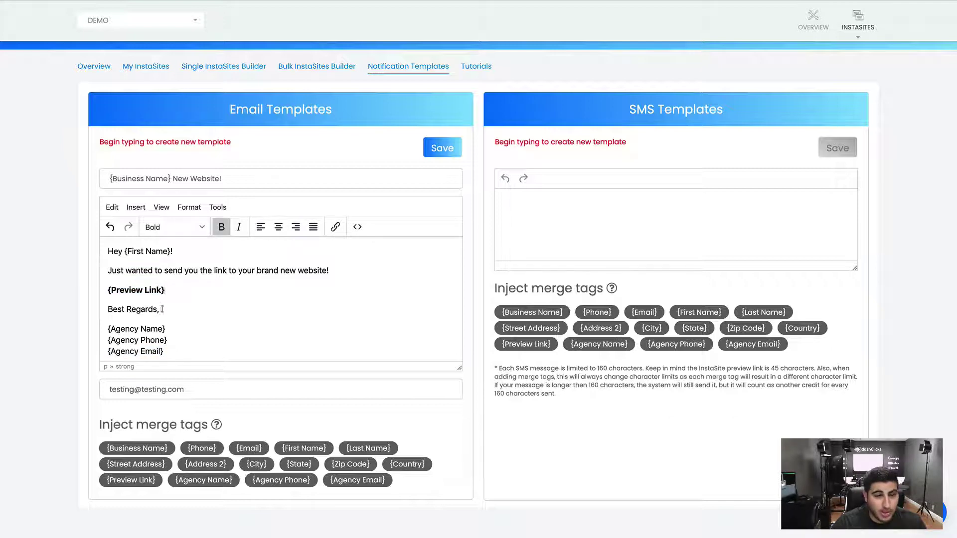
drag(163, 309, 97, 310)
click(239, 227)
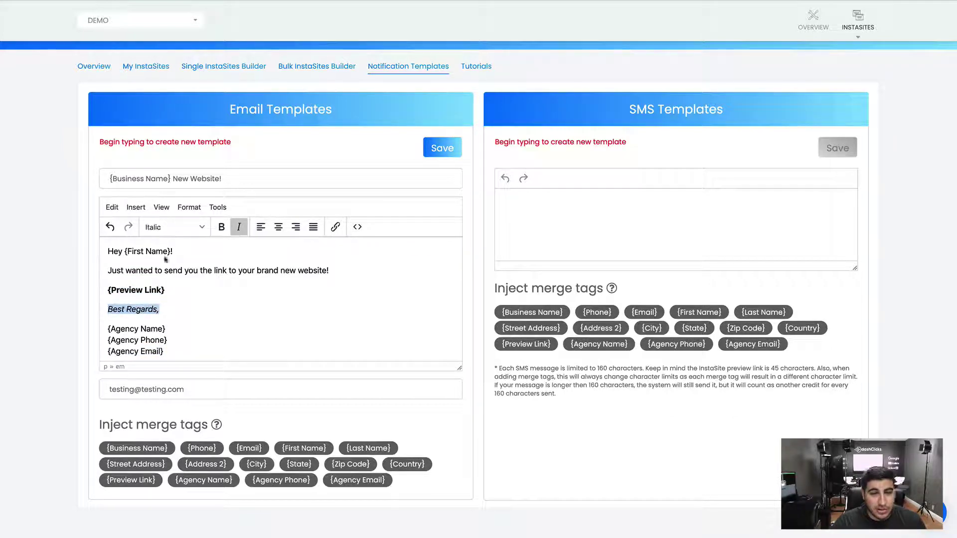
scroll(214, 293, up, 1)
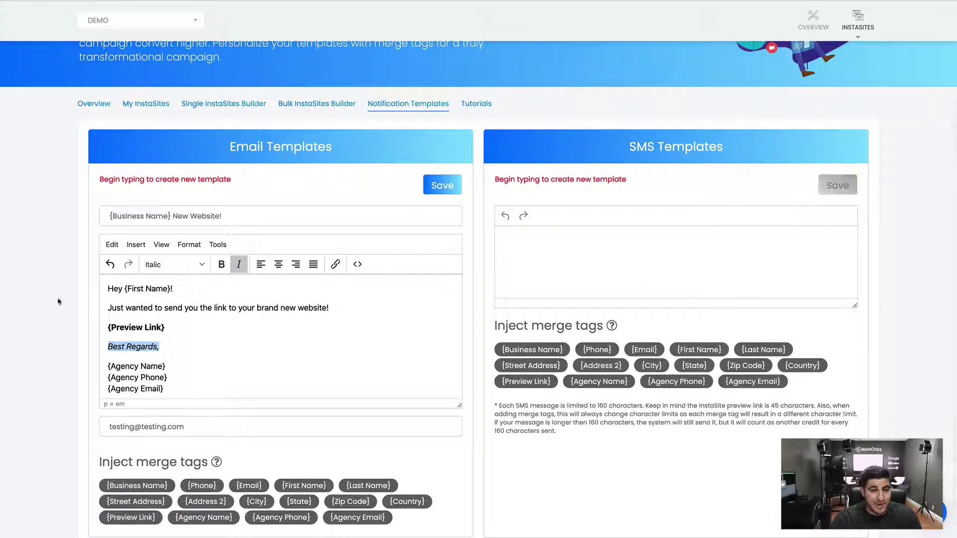
scroll(58, 299, down, 1)
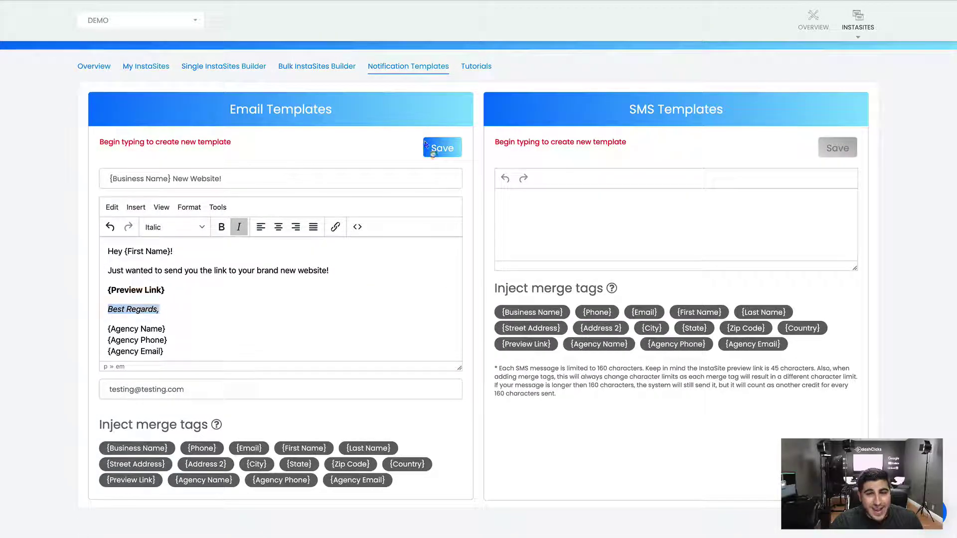
Save the email as a new template named 'New Template'
click(432, 152)
click(412, 95)
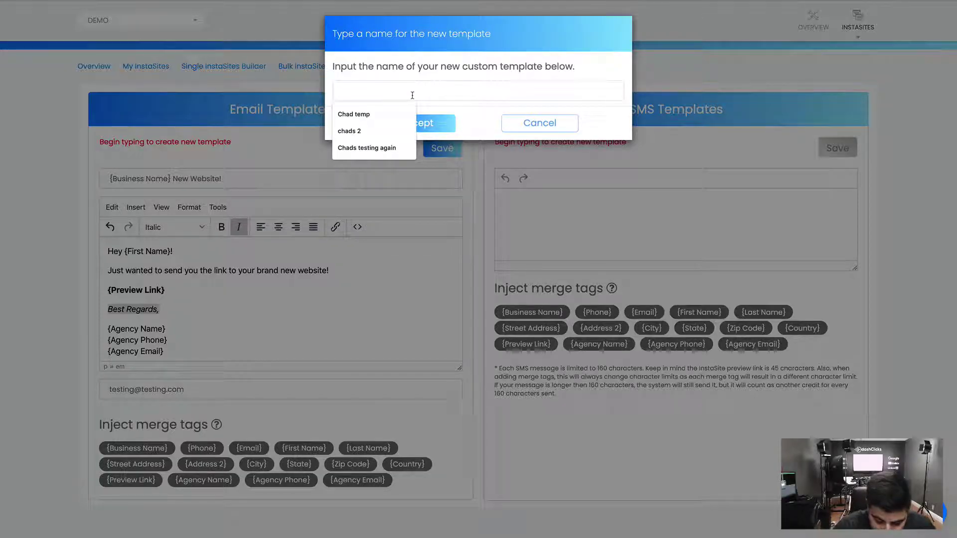
text(TNew Te plat)
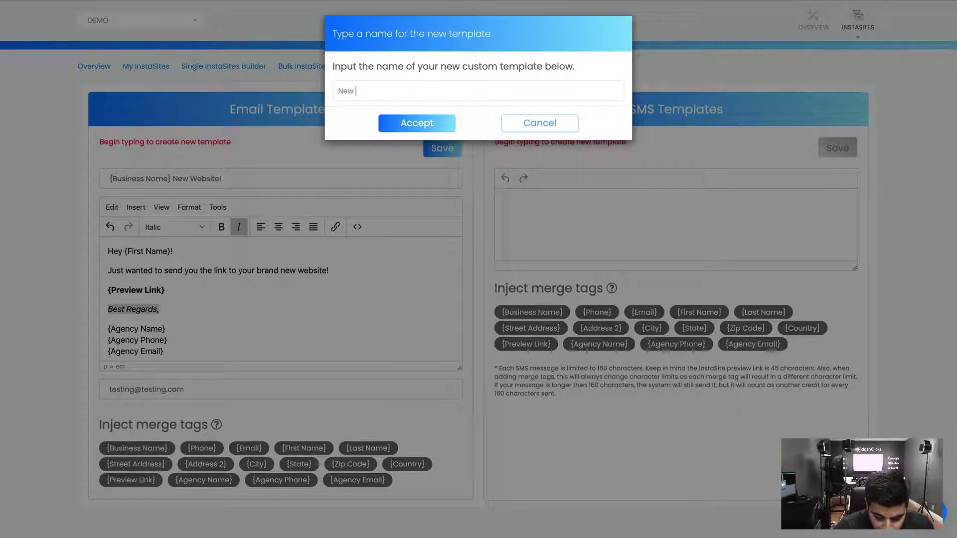
key(BackSpace)
key(BackSpace)
key(BackSpace)
key(BackSpace)
key(BackSpace)
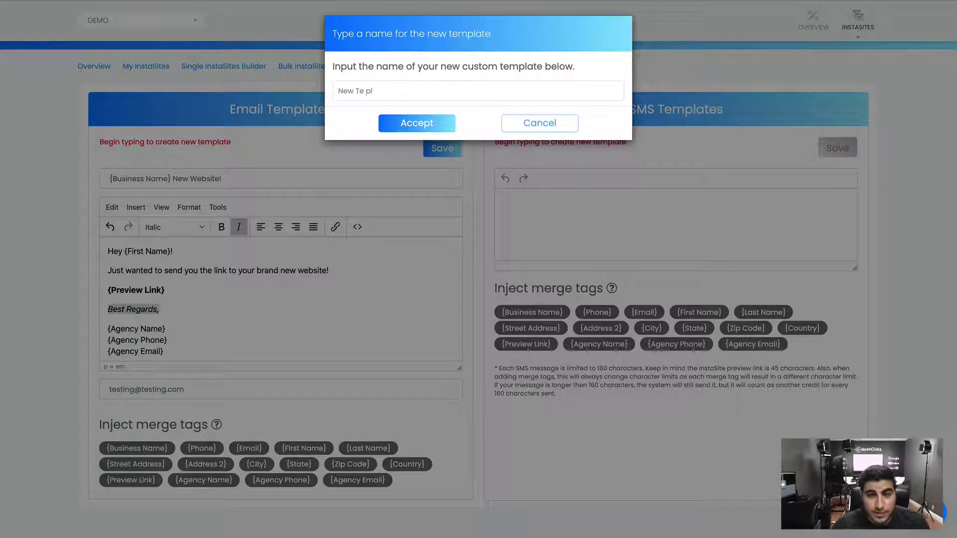
text(mplate)
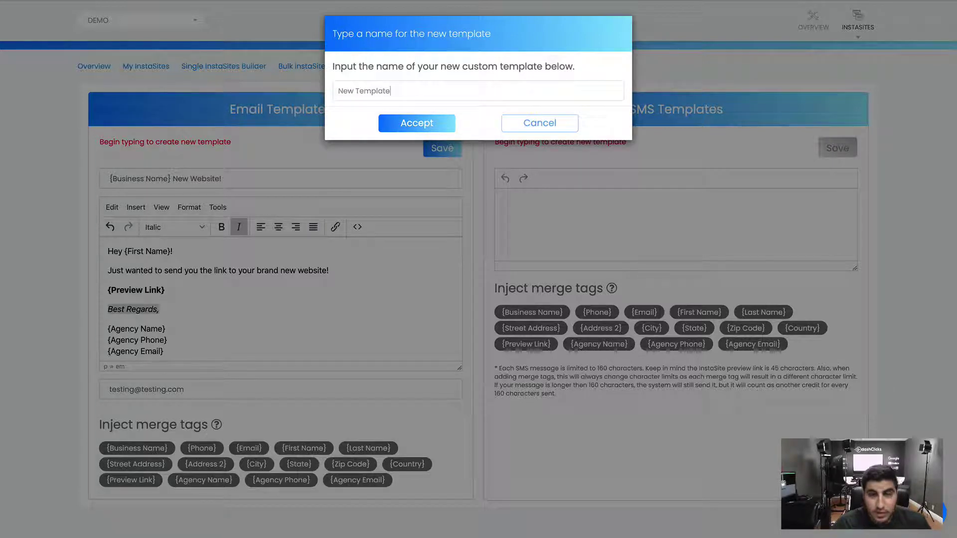
click(426, 123)
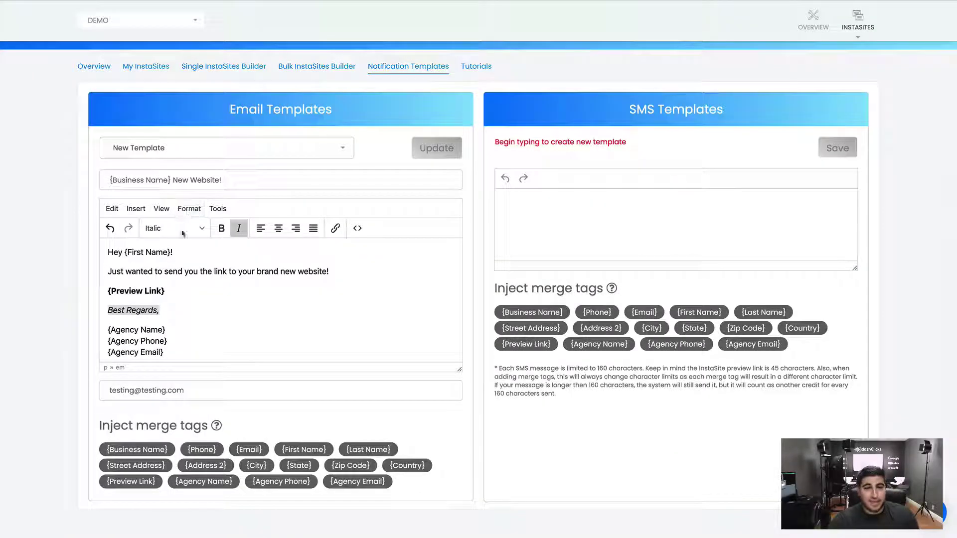
Try Create New from the template list, then reload the saved 'New Template'
click(178, 154)
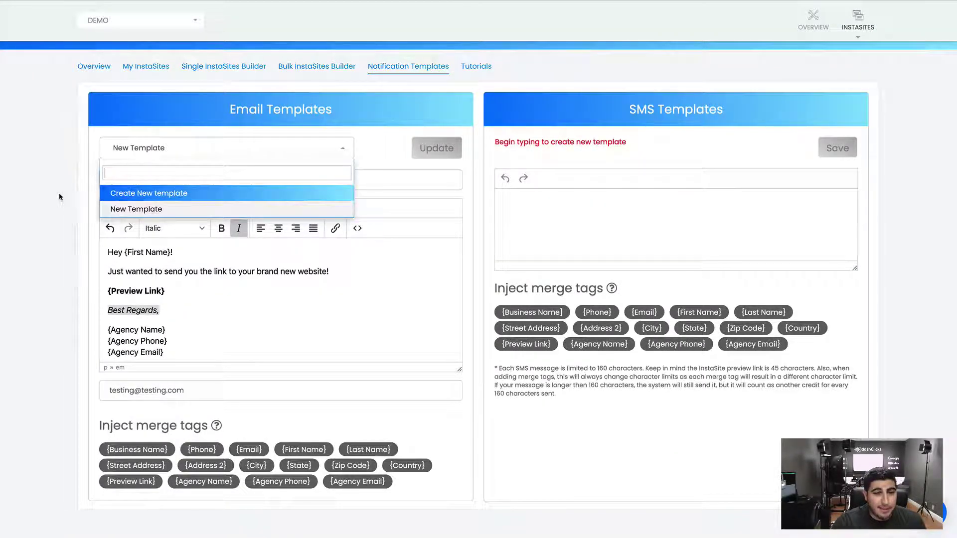
click(59, 197)
click(194, 150)
click(129, 192)
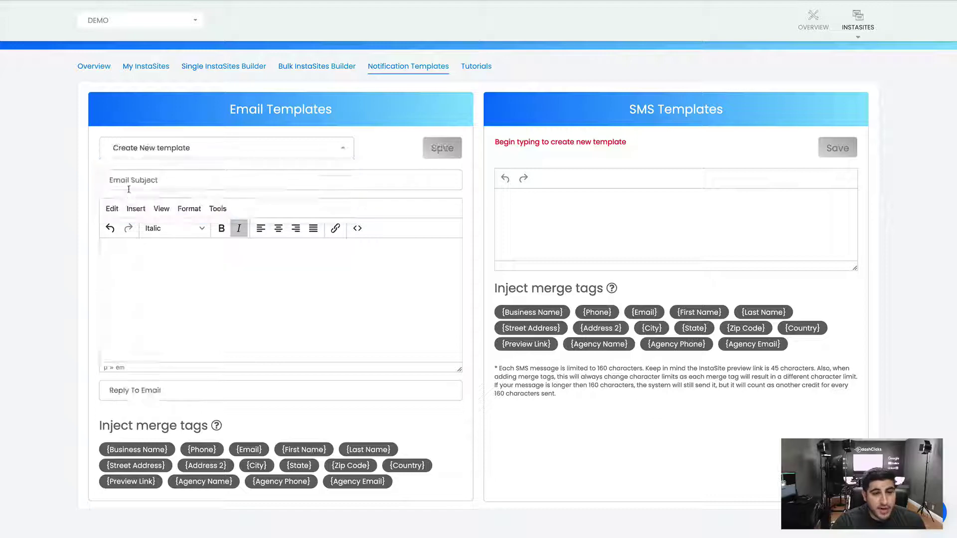
click(161, 154)
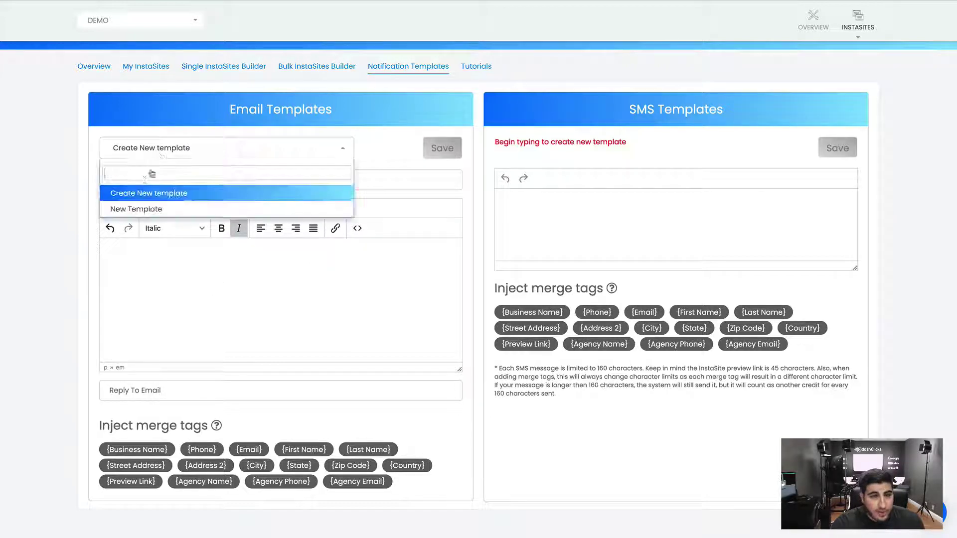
click(134, 209)
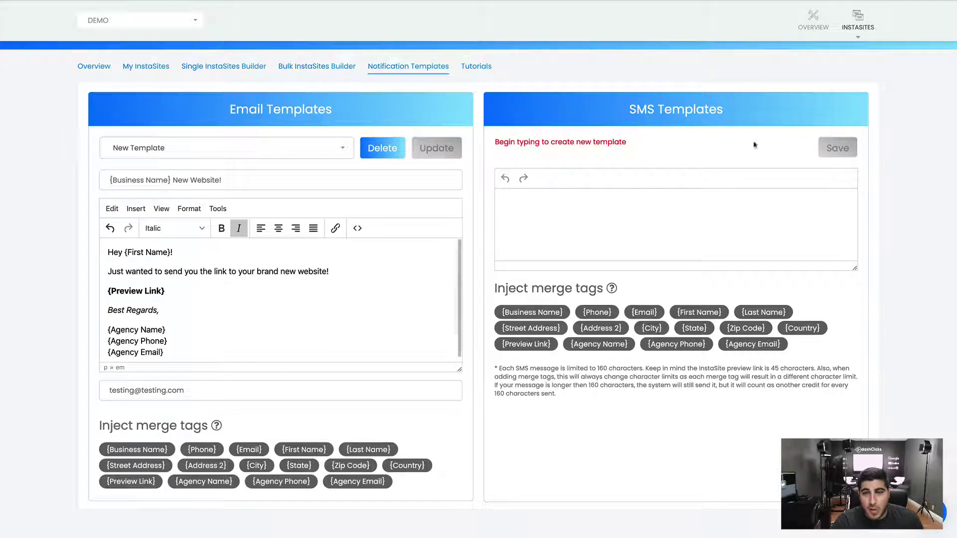
Write the SMS 'Hey {First Name}! Here's the link to your new site: {Preview Link}'
click(550, 213)
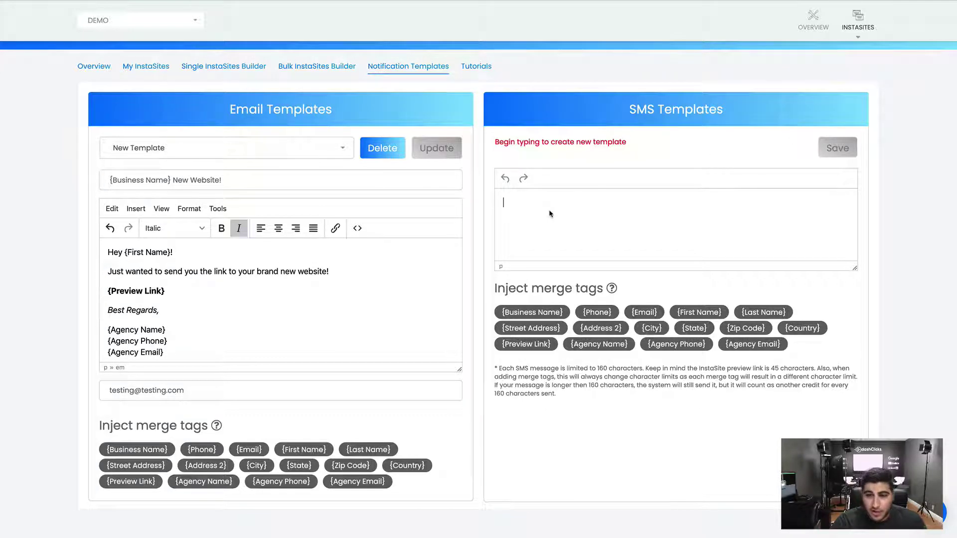
text(Hey NB)
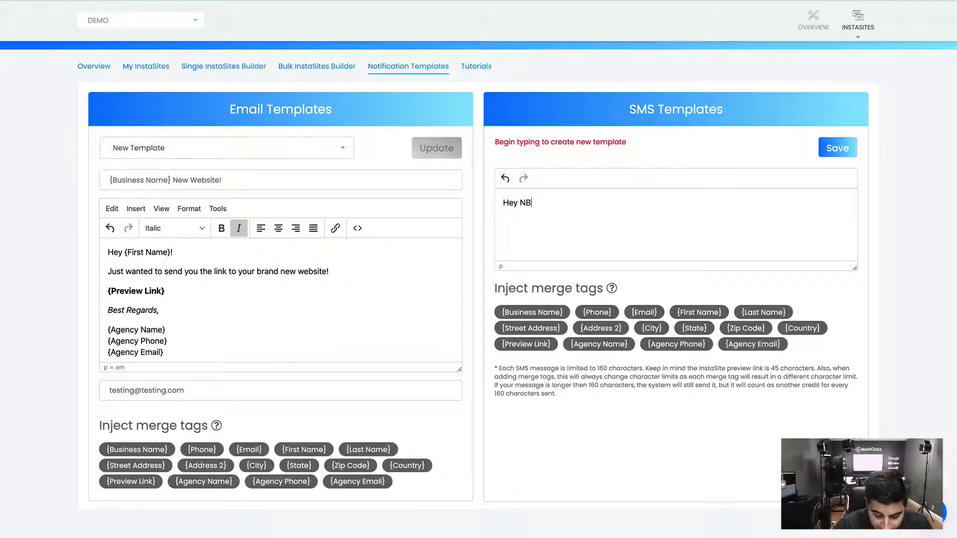
key(BackSpace)
key(BackSpace)
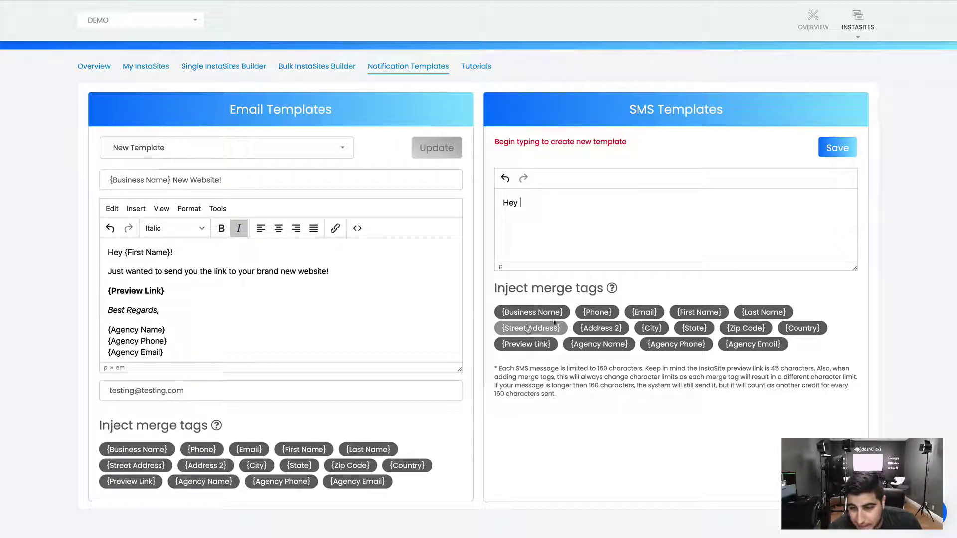
click(690, 313)
text(!)
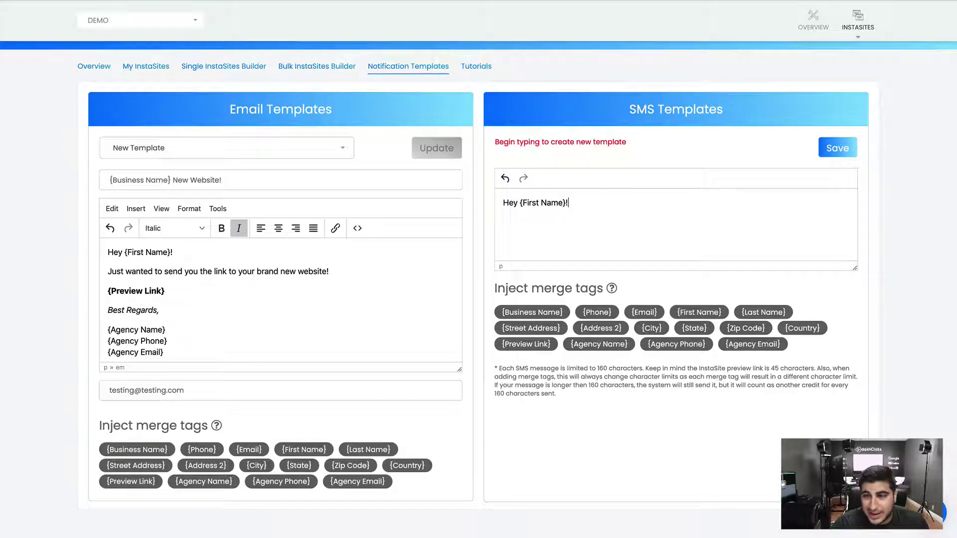
text( Here')
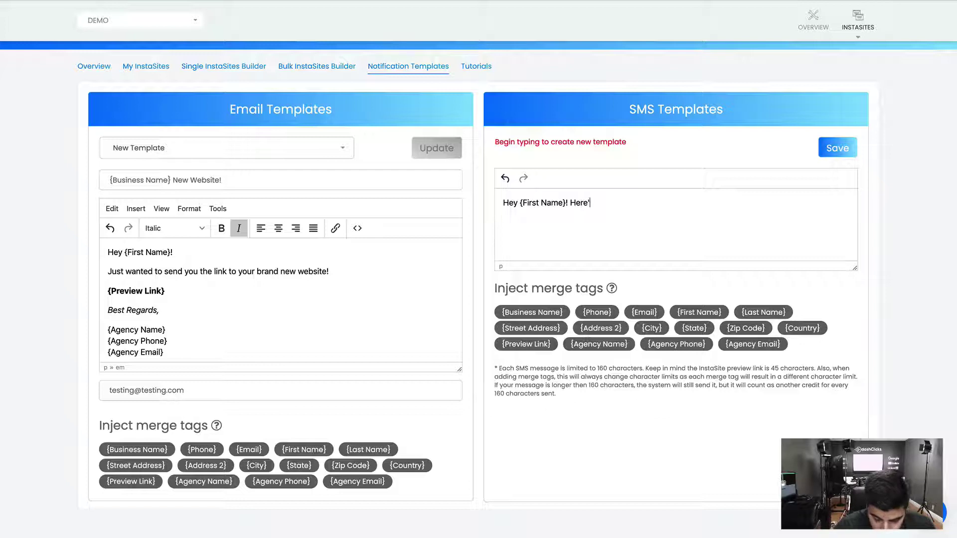
text(s the link )
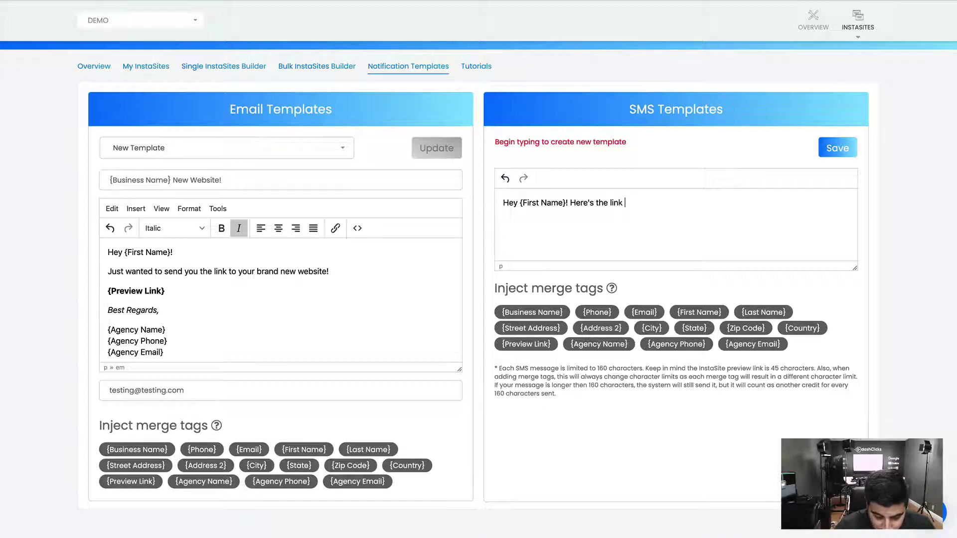
text(to your new site:)
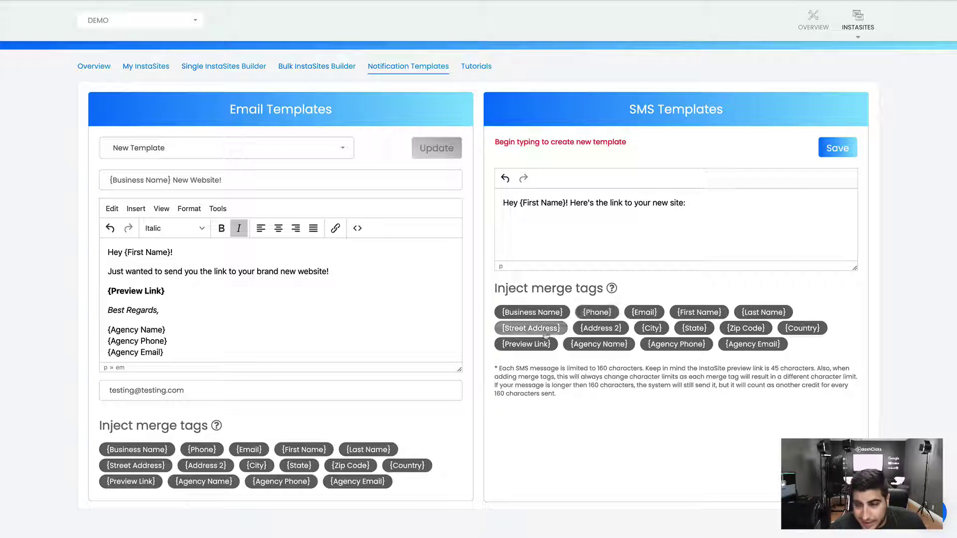
click(527, 344)
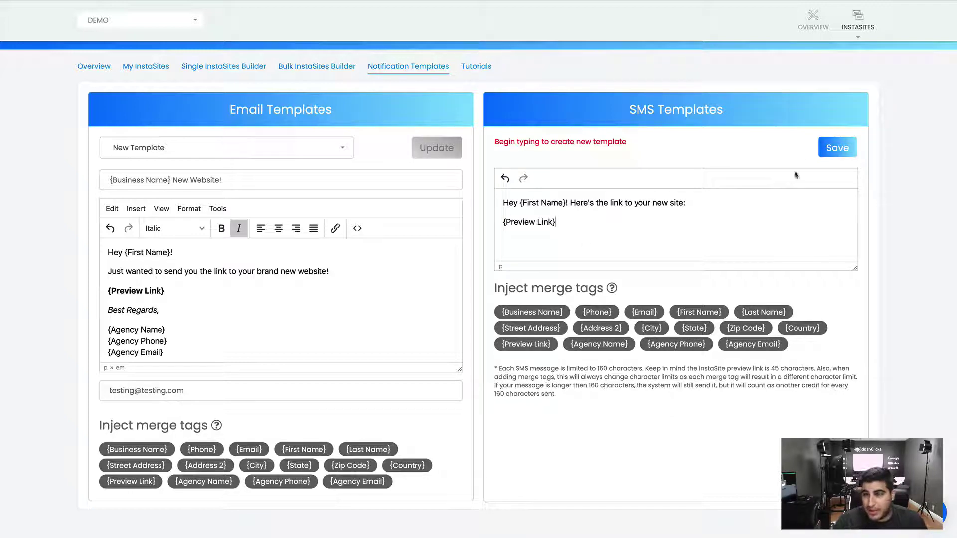
Save the SMS text as a new template named 'New Template'
click(834, 155)
click(396, 84)
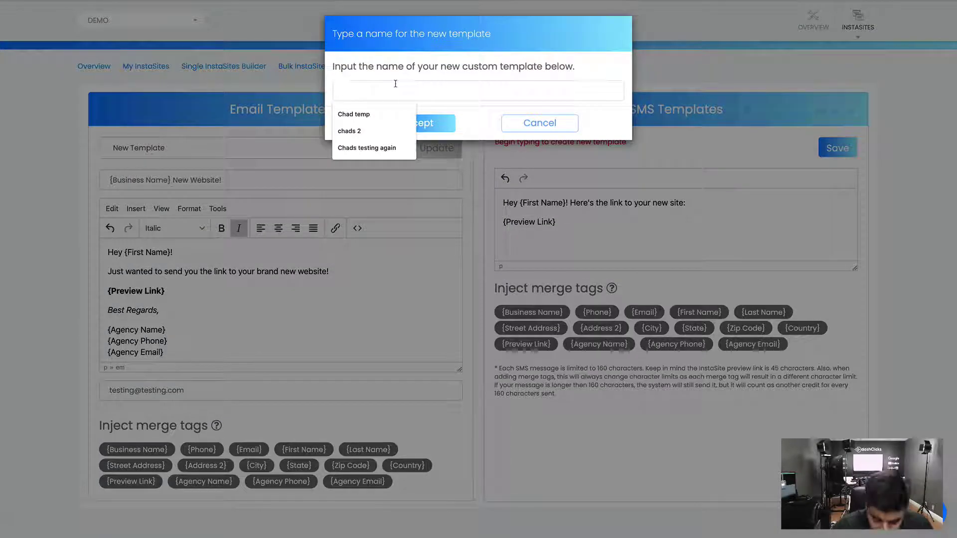
text(New Template)
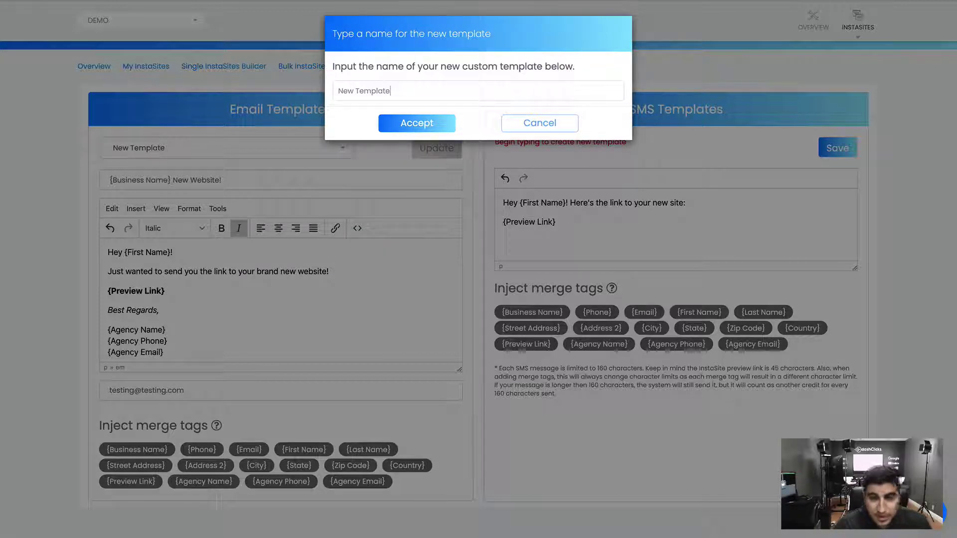
click(412, 124)
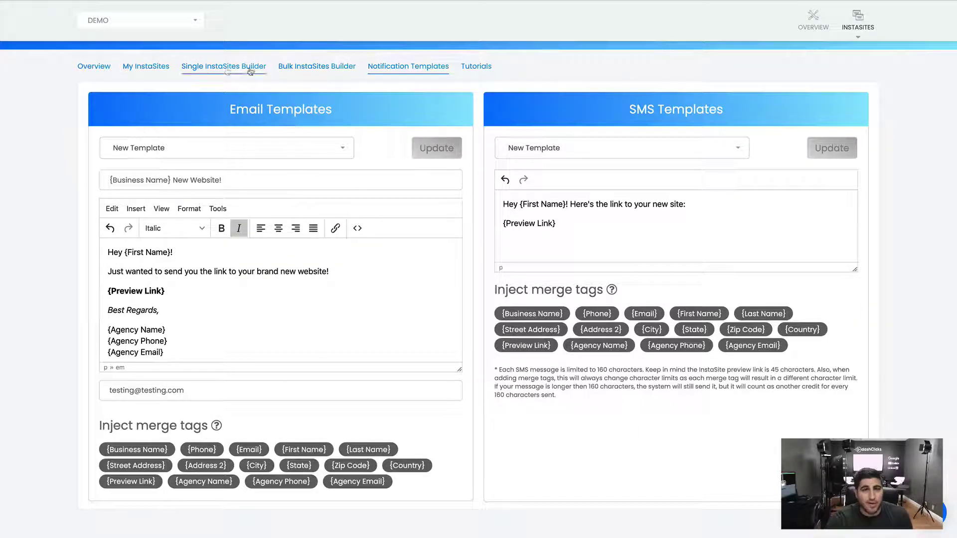
In Single InstaSites Builder, turn on Send Email and choose 'New Template'
click(225, 67)
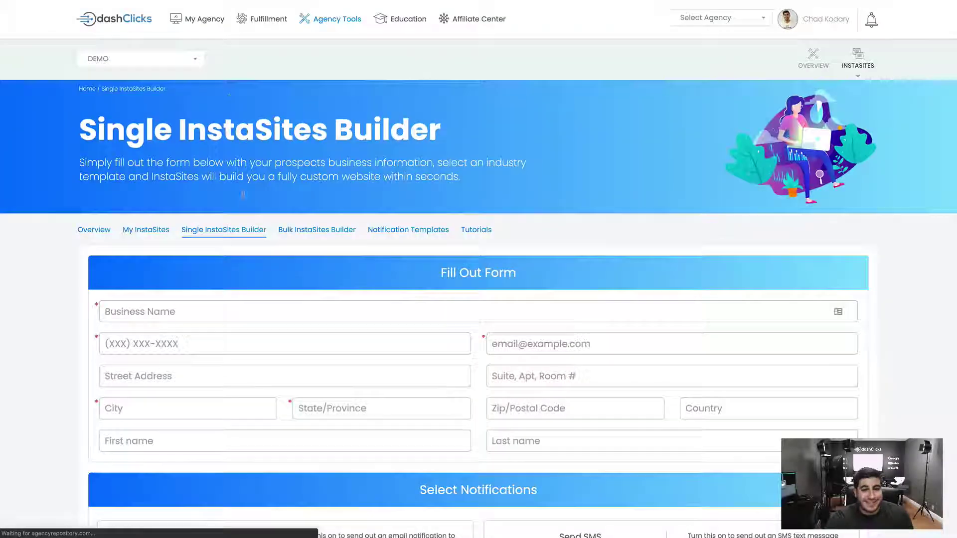
scroll(251, 236, down, 2)
scroll(249, 238, down, 5)
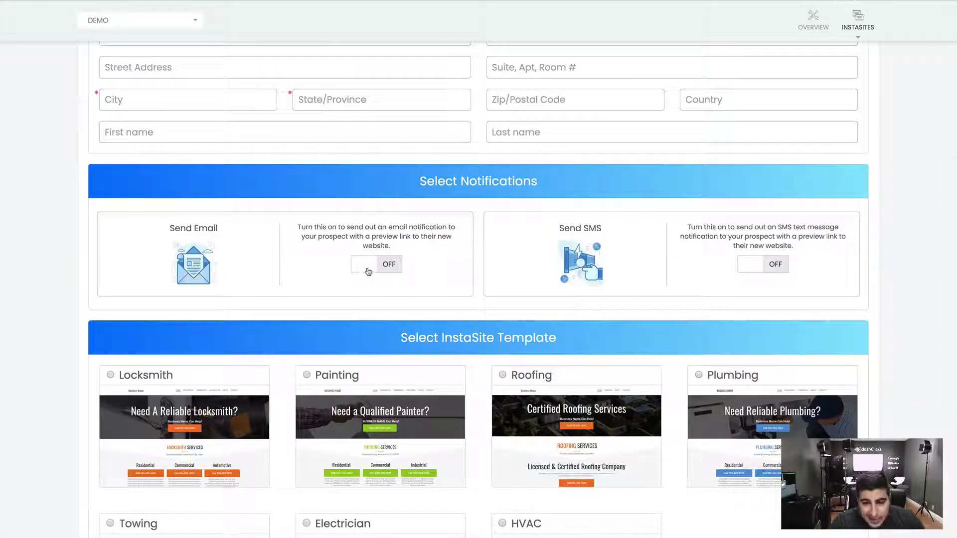
click(367, 269)
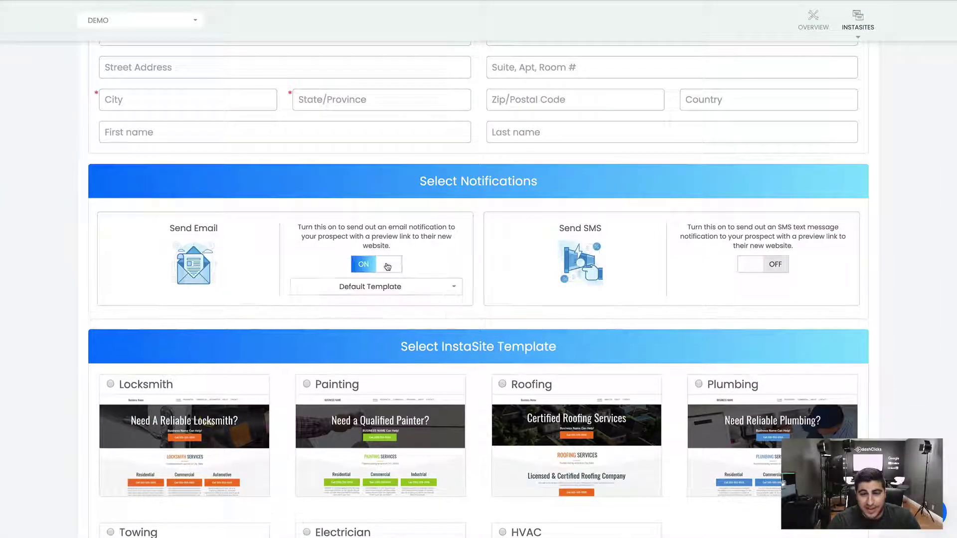
click(372, 286)
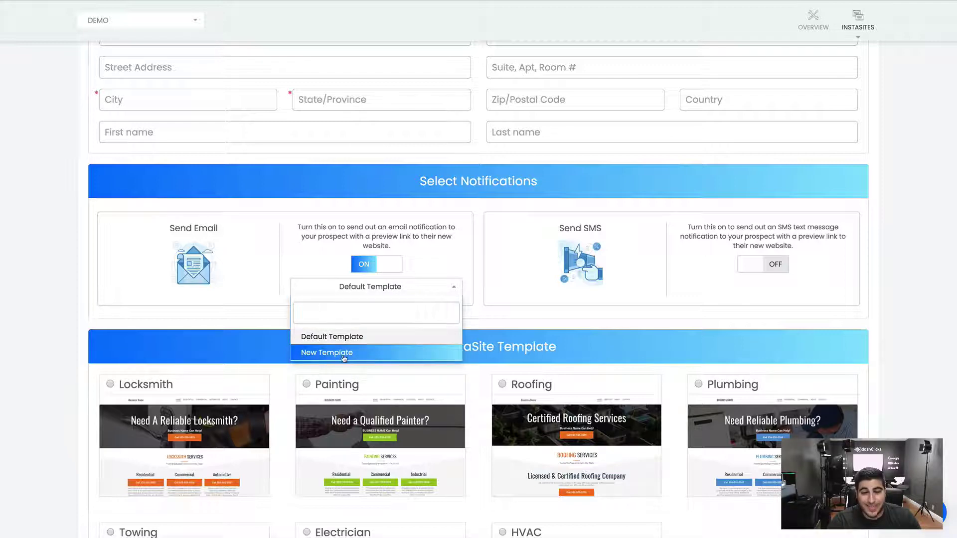
click(342, 355)
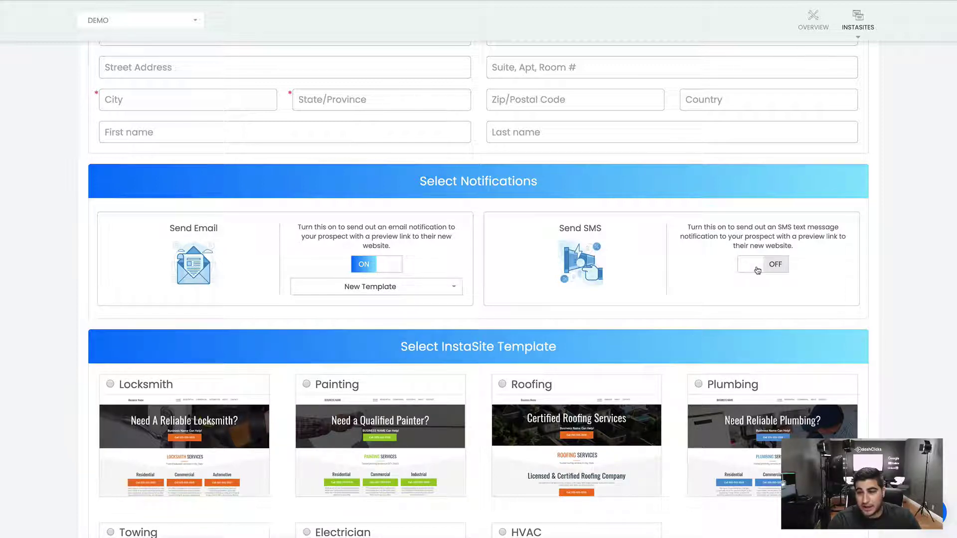
Turn on Send SMS with 'New Template', then go to the InstaSites Overview page
click(773, 270)
click(757, 287)
click(713, 350)
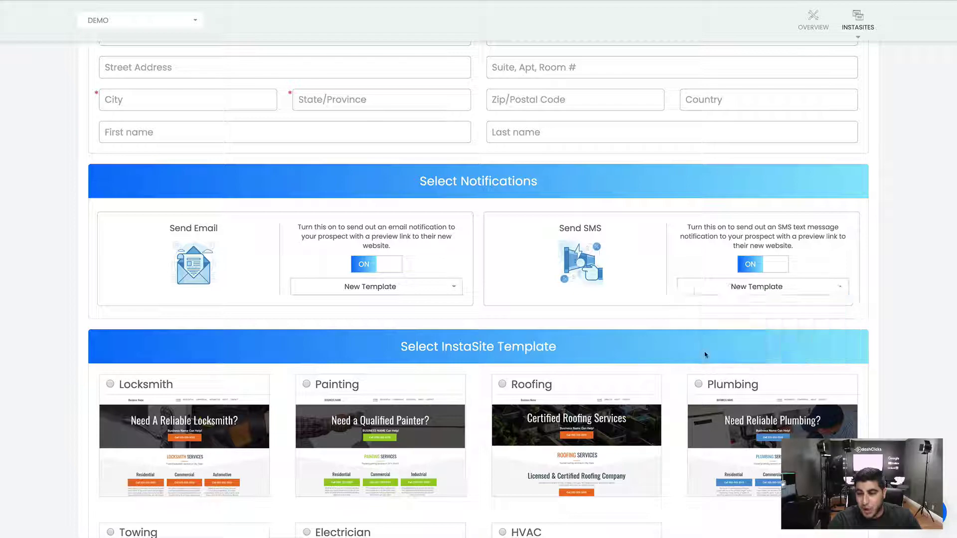
scroll(327, 239, up, 6)
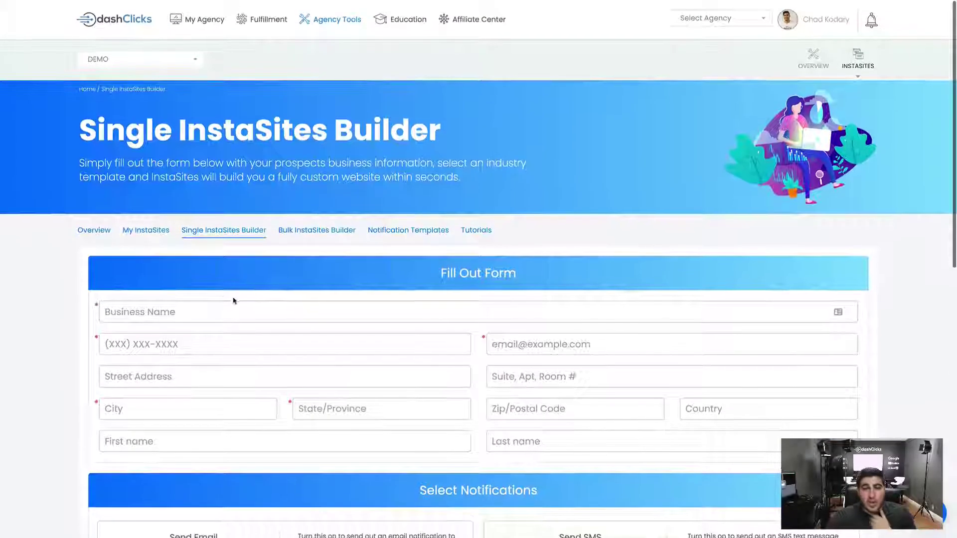
click(99, 229)
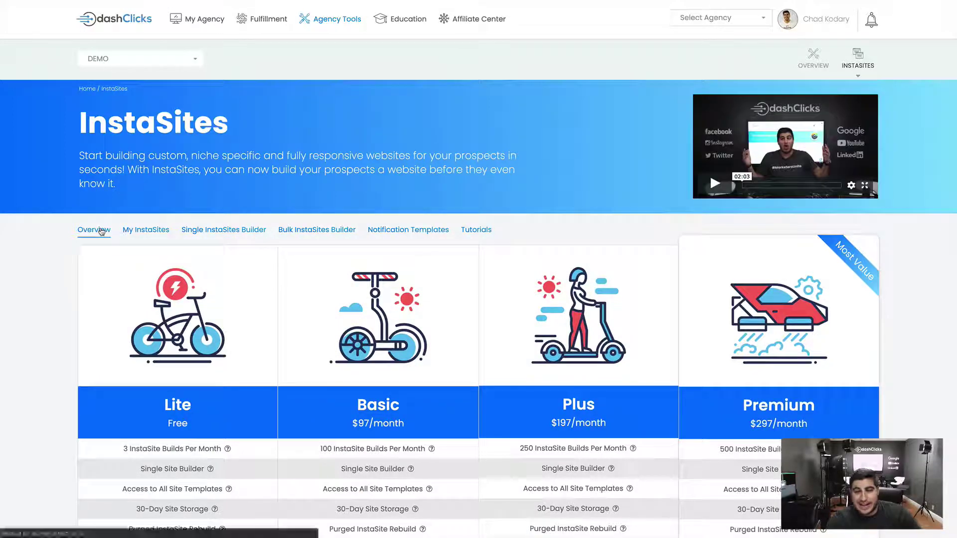